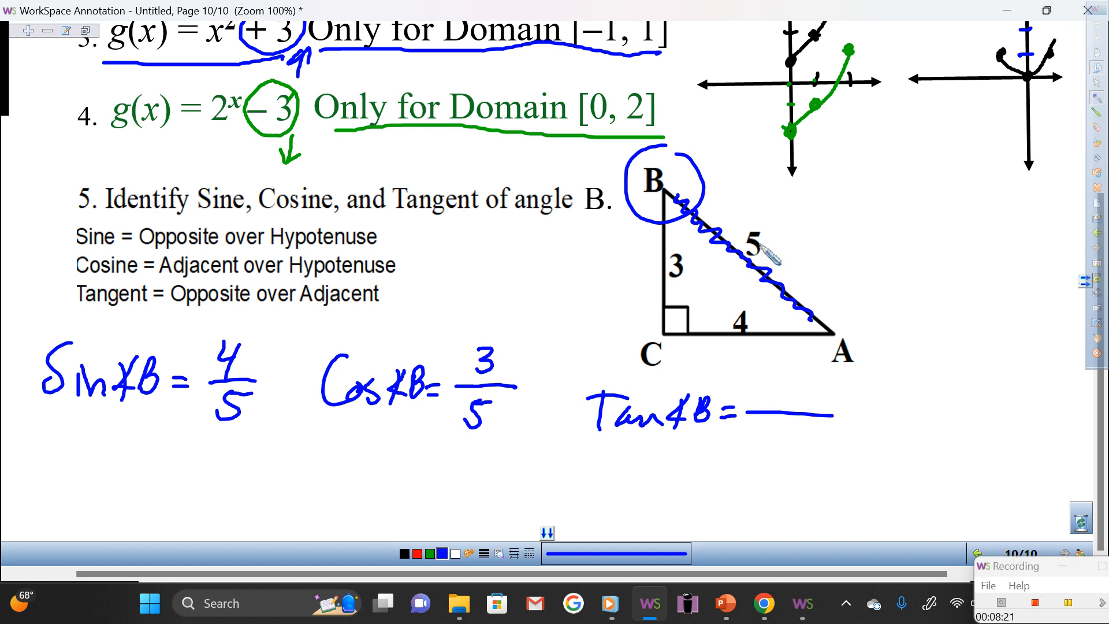
# Step: Label the triangle's legs Adj and opp, and complete the tangent fraction of angle B as opposite over adjacent
pyautogui.moveTo(611, 283); pyautogui.dragTo(647, 292)
pyautogui.moveTo(729, 343); pyautogui.dragTo(757, 342)
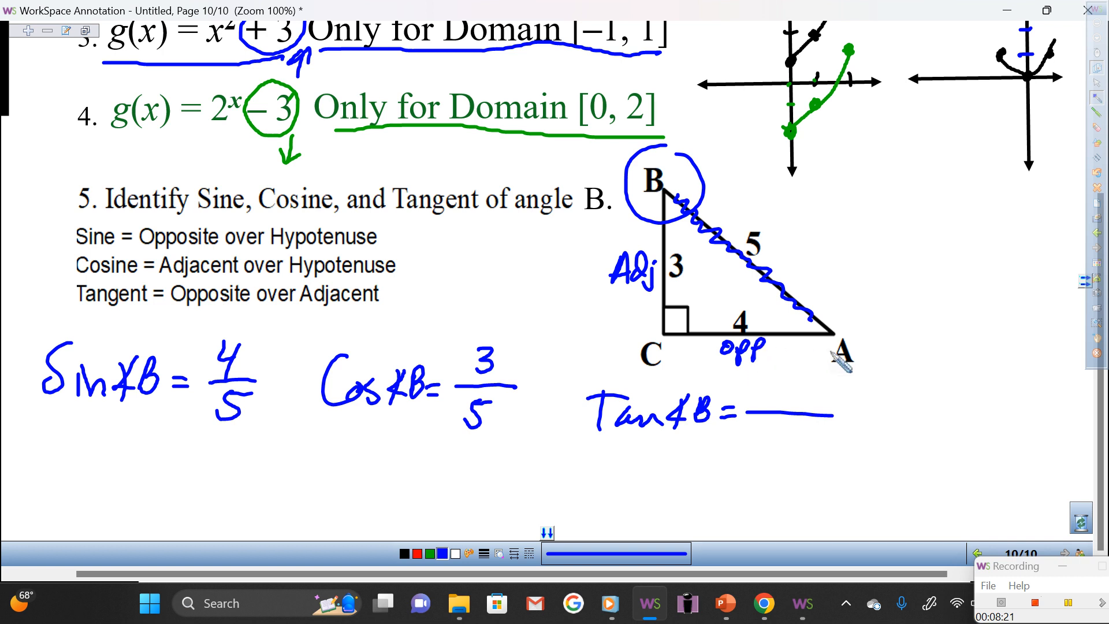
pyautogui.moveTo(169, 311); pyautogui.dragTo(387, 312)
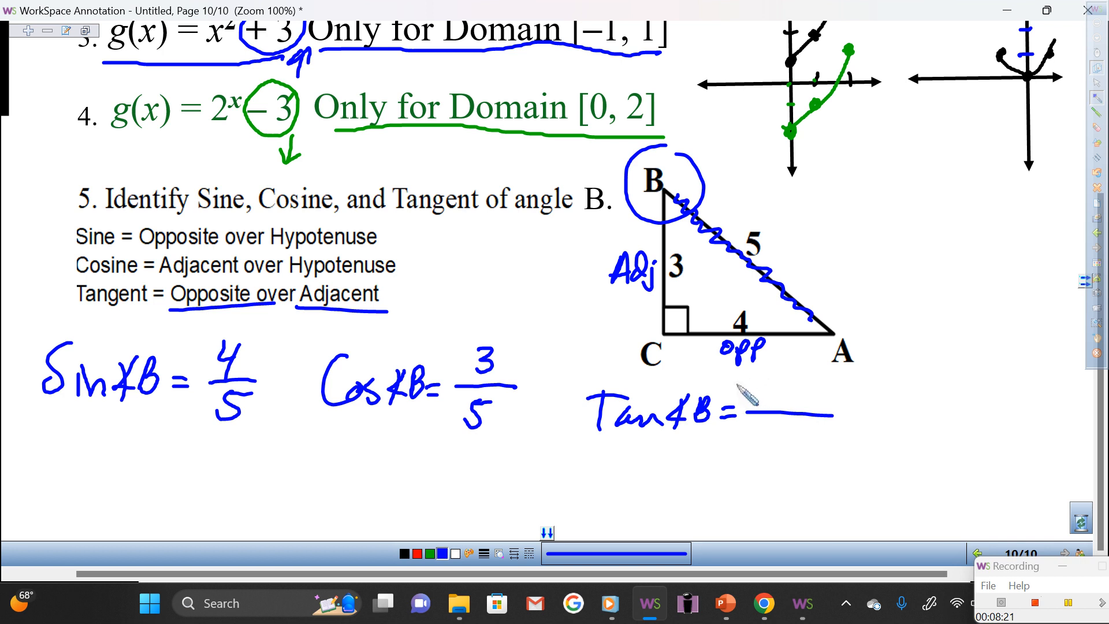
pyautogui.moveTo(774, 376); pyautogui.dragTo(789, 391)
pyautogui.moveTo(783, 376); pyautogui.dragTo(776, 435)
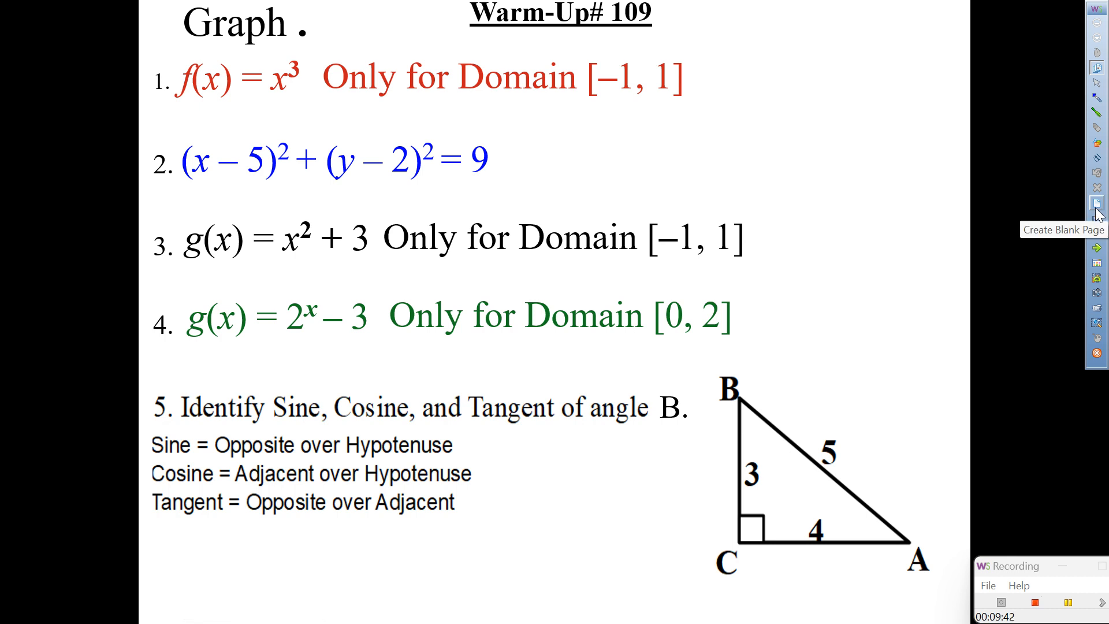
# Step: Create a blank page and draw a round stick-figure head with spiky hair in black
pyautogui.click(1099, 205)
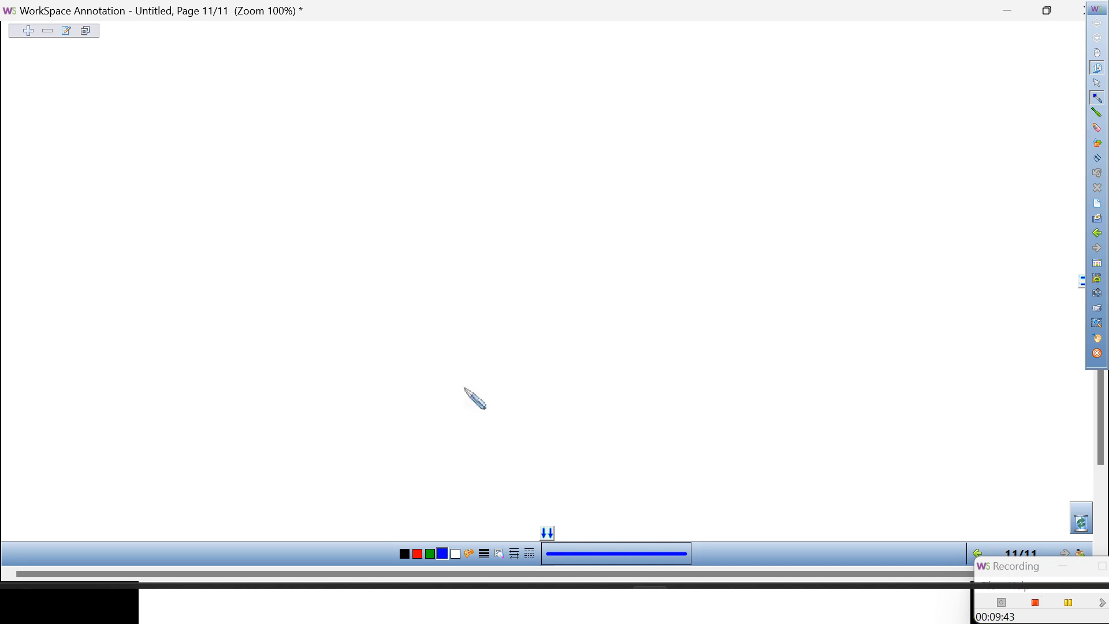
pyautogui.click(405, 555)
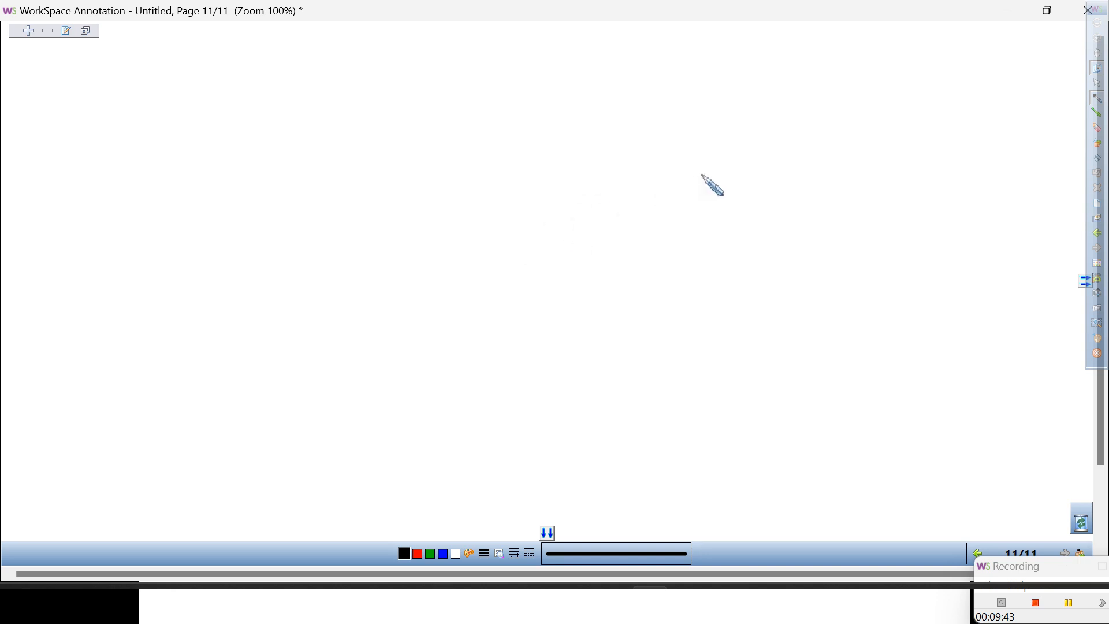
pyautogui.moveTo(562, 128)
pyautogui.mouseDown()
pyautogui.moveTo(500, 136)
pyautogui.moveTo(462, 181)
pyautogui.moveTo(469, 219)
pyautogui.moveTo(496, 250)
pyautogui.moveTo(565, 255)
pyautogui.moveTo(586, 237)
pyautogui.moveTo(599, 179)
pyautogui.moveTo(559, 132)
pyautogui.mouseUp()
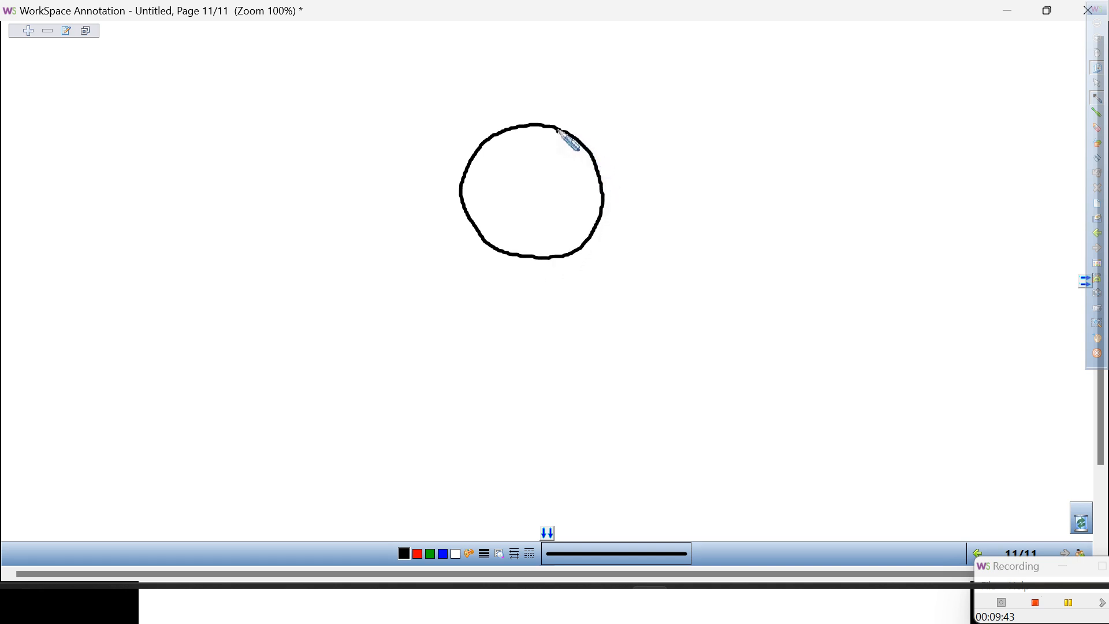
pyautogui.moveTo(499, 101)
pyautogui.mouseDown()
pyautogui.moveTo(522, 121)
pyautogui.moveTo(546, 121)
pyautogui.mouseUp()
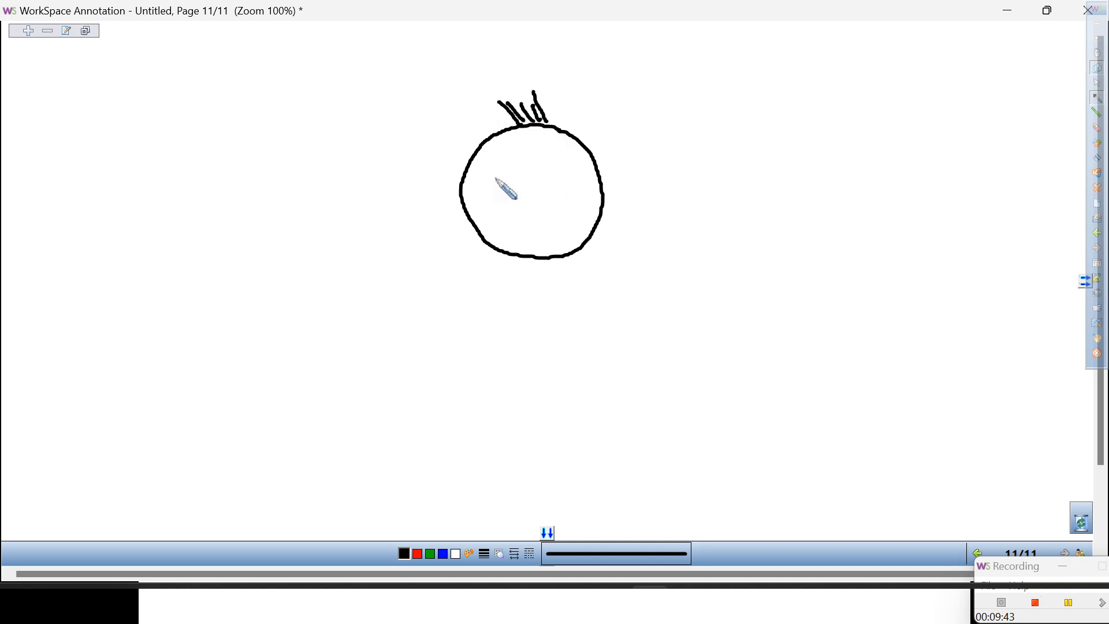
# Step: Draw the face with round glasses, eyes, nose, smile and slanted eyebrows
pyautogui.moveTo(510, 156)
pyautogui.mouseDown()
pyautogui.moveTo(501, 190)
pyautogui.moveTo(523, 185)
pyautogui.moveTo(522, 164)
pyautogui.moveTo(558, 182)
pyautogui.moveTo(572, 161)
pyautogui.moveTo(510, 175)
pyautogui.moveTo(523, 207)
pyautogui.moveTo(595, 161)
pyautogui.moveTo(527, 181)
pyautogui.moveTo(472, 160)
pyautogui.mouseUp()
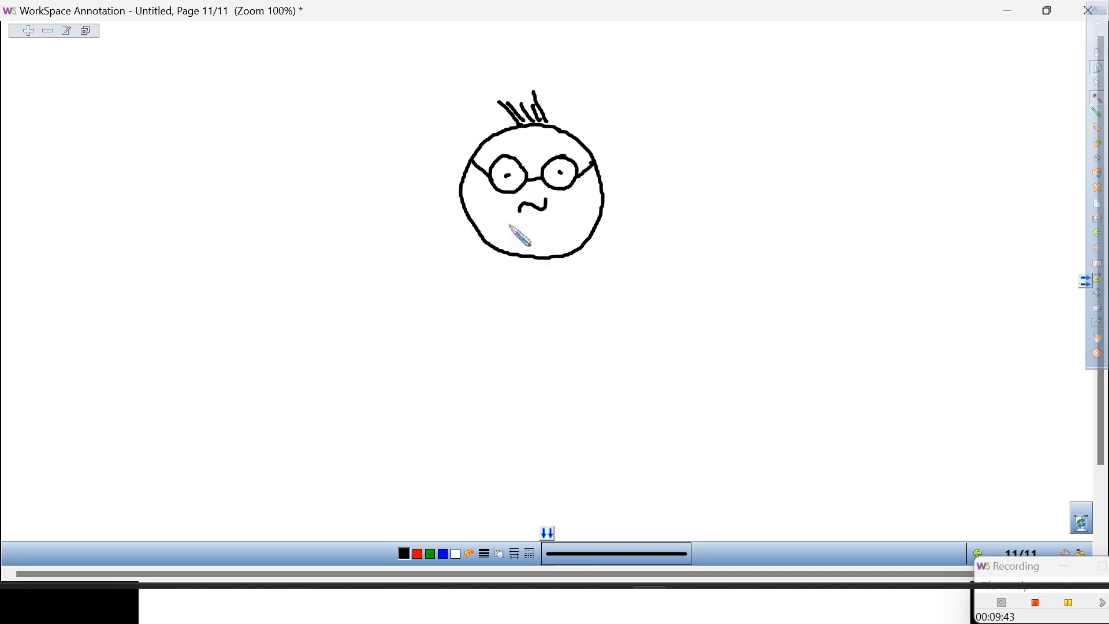
pyautogui.moveTo(504, 219)
pyautogui.mouseDown()
pyautogui.moveTo(535, 245)
pyautogui.moveTo(566, 218)
pyautogui.mouseUp()
pyautogui.moveTo(492, 148); pyautogui.dragTo(542, 153)
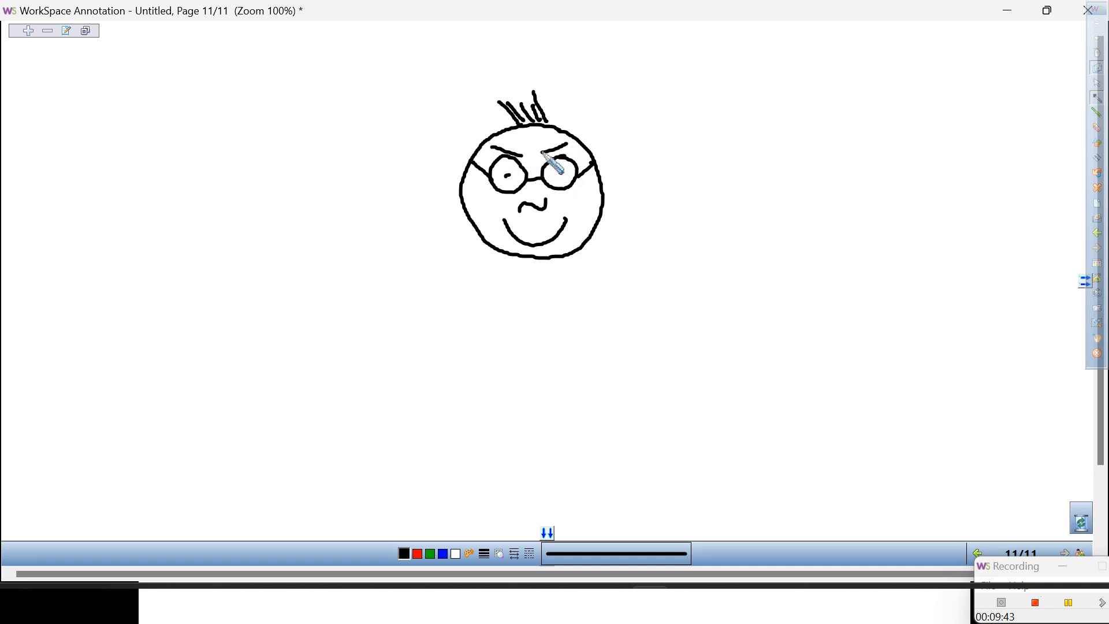
# Step: Draw the stick figure's body below the head with two spread legs and two outstretched arms
pyautogui.moveTo(534, 258)
pyautogui.mouseDown()
pyautogui.moveTo(541, 345)
pyautogui.moveTo(470, 417)
pyautogui.mouseUp()
pyautogui.moveTo(545, 344); pyautogui.dragTo(614, 418)
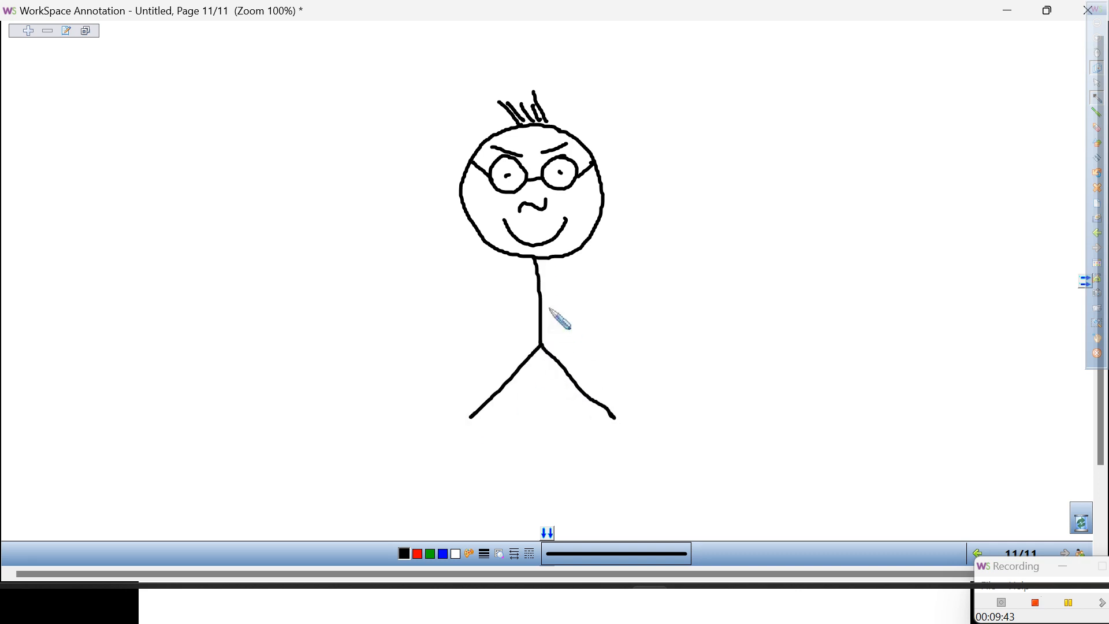
pyautogui.moveTo(545, 301); pyautogui.dragTo(651, 289)
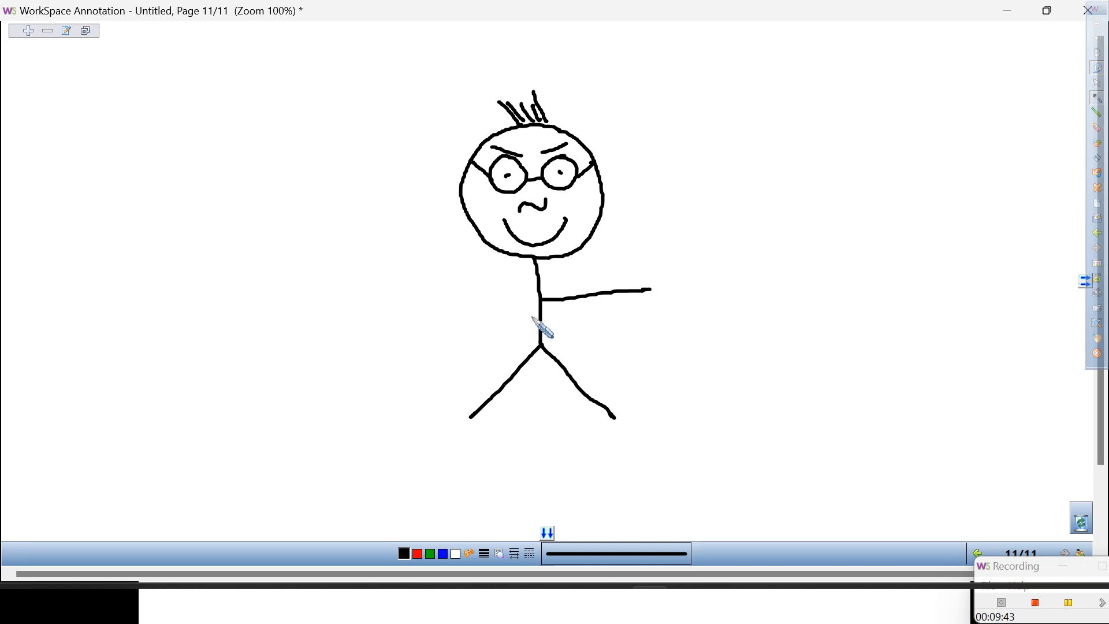
pyautogui.moveTo(536, 297); pyautogui.dragTo(427, 300)
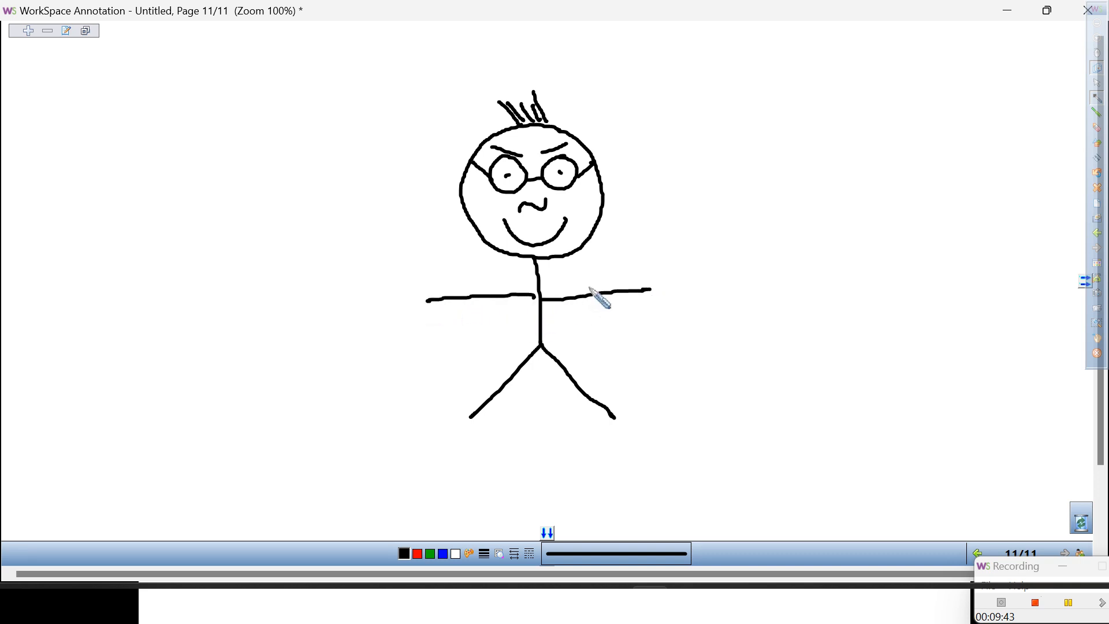
# Step: Add biceps bumps on both arms, fingers on both hands and rounded shoes on both feet
pyautogui.moveTo(571, 293)
pyautogui.mouseDown()
pyautogui.moveTo(577, 272)
pyautogui.moveTo(601, 290)
pyautogui.mouseUp()
pyautogui.moveTo(497, 290)
pyautogui.mouseDown()
pyautogui.moveTo(468, 283)
pyautogui.moveTo(459, 296)
pyautogui.mouseUp()
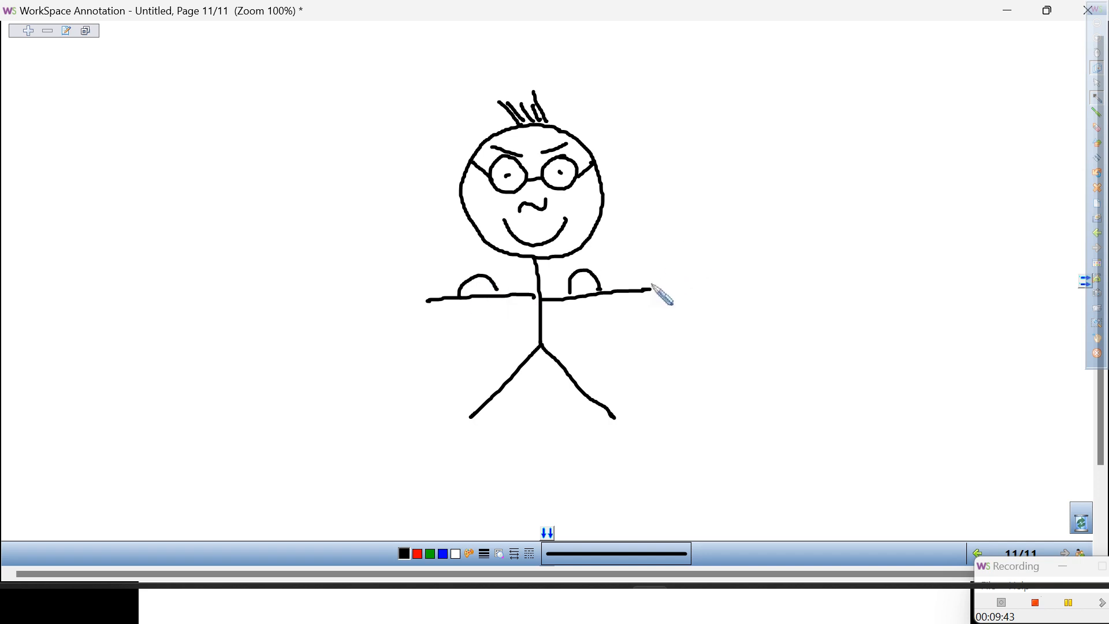
pyautogui.moveTo(676, 261)
pyautogui.mouseDown()
pyautogui.moveTo(651, 290)
pyautogui.moveTo(678, 285)
pyautogui.moveTo(652, 291)
pyautogui.moveTo(654, 301)
pyautogui.mouseUp()
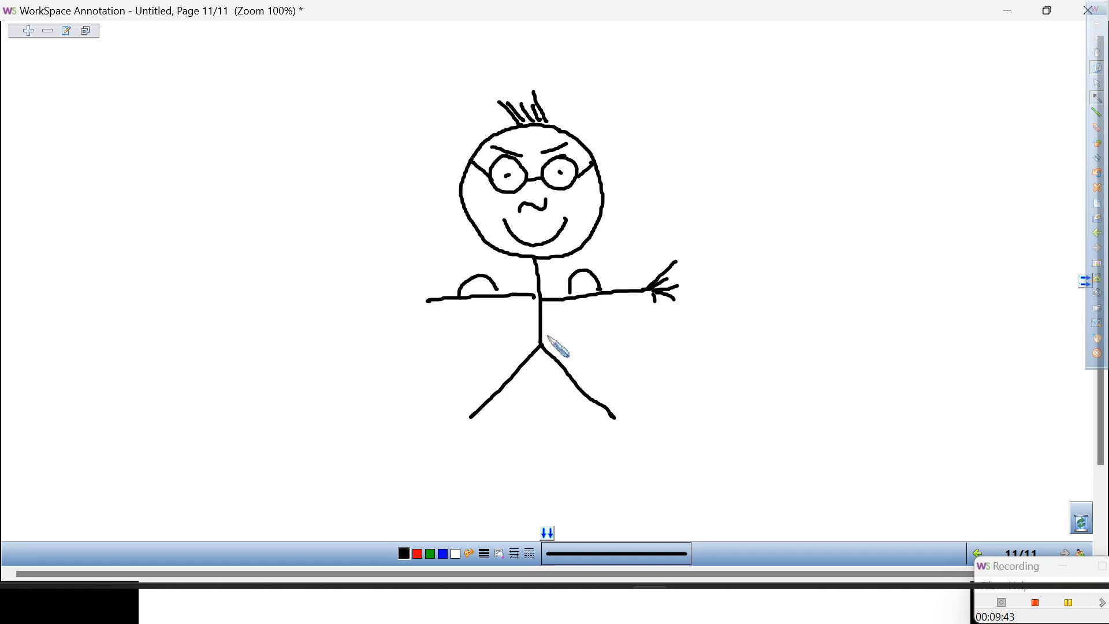
pyautogui.moveTo(400, 280)
pyautogui.mouseDown()
pyautogui.moveTo(422, 301)
pyautogui.moveTo(399, 314)
pyautogui.mouseUp()
pyautogui.moveTo(421, 303); pyautogui.dragTo(425, 318)
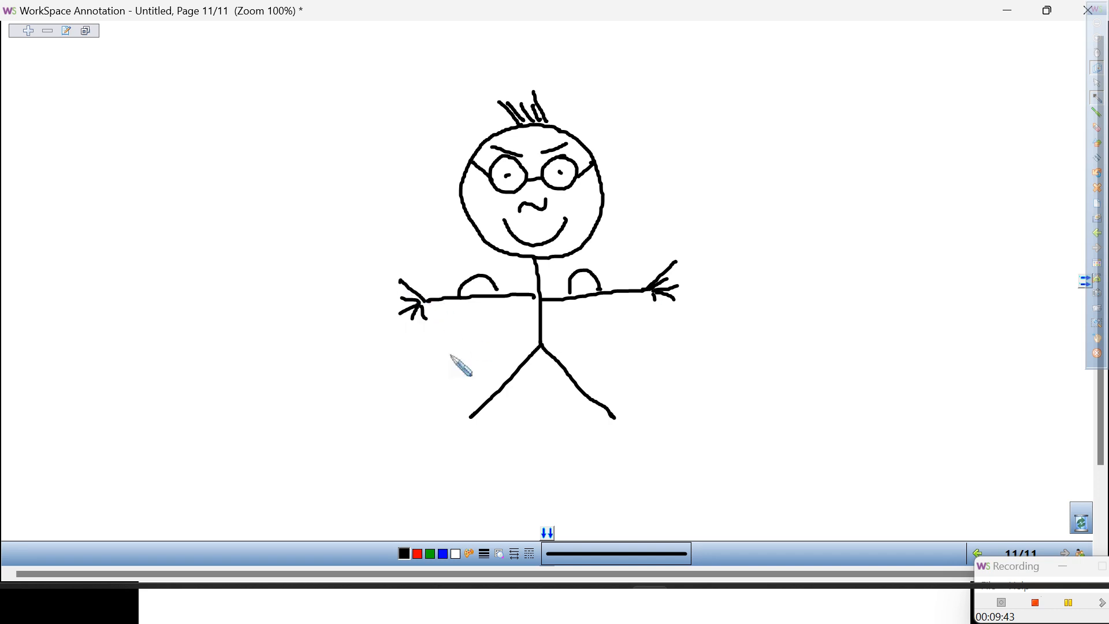
pyautogui.moveTo(468, 419)
pyautogui.mouseDown()
pyautogui.moveTo(429, 406)
pyautogui.moveTo(408, 424)
pyautogui.moveTo(470, 426)
pyautogui.mouseUp()
pyautogui.moveTo(613, 417)
pyautogui.mouseDown()
pyautogui.moveTo(627, 404)
pyautogui.moveTo(658, 406)
pyautogui.moveTo(672, 422)
pyautogui.moveTo(638, 421)
pyautogui.moveTo(672, 423)
pyautogui.mouseUp()
# Step: Write "BAM!!" with a small smile beside the figure's head and enclose it in a speech bubble
pyautogui.moveTo(671, 103)
pyautogui.mouseDown()
pyautogui.moveTo(674, 137)
pyautogui.moveTo(695, 121)
pyautogui.moveTo(675, 138)
pyautogui.mouseUp()
pyautogui.moveTo(706, 103); pyautogui.dragTo(728, 123)
pyautogui.moveTo(710, 113)
pyautogui.mouseDown()
pyautogui.moveTo(747, 111)
pyautogui.moveTo(757, 99)
pyautogui.moveTo(758, 125)
pyautogui.mouseUp()
pyautogui.moveTo(761, 76); pyautogui.dragTo(757, 121)
pyautogui.moveTo(777, 73)
pyautogui.mouseDown()
pyautogui.moveTo(778, 118)
pyautogui.moveTo(789, 121)
pyautogui.mouseUp()
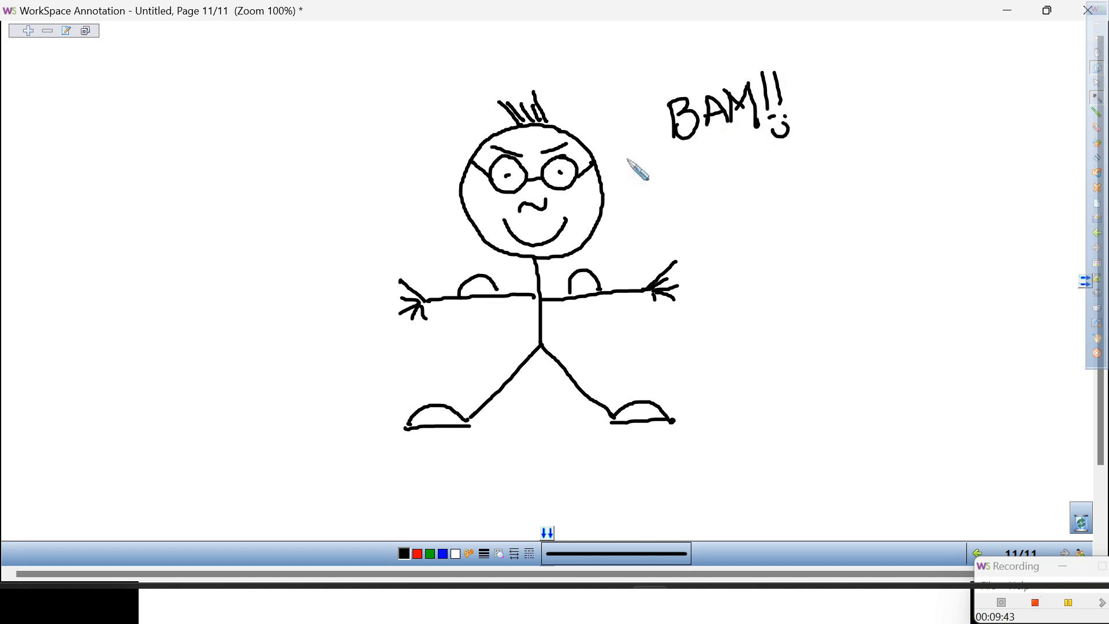
pyautogui.moveTo(611, 174)
pyautogui.mouseDown()
pyautogui.moveTo(638, 95)
pyautogui.moveTo(733, 43)
pyautogui.moveTo(815, 98)
pyautogui.moveTo(723, 160)
pyautogui.moveTo(613, 175)
pyautogui.mouseUp()
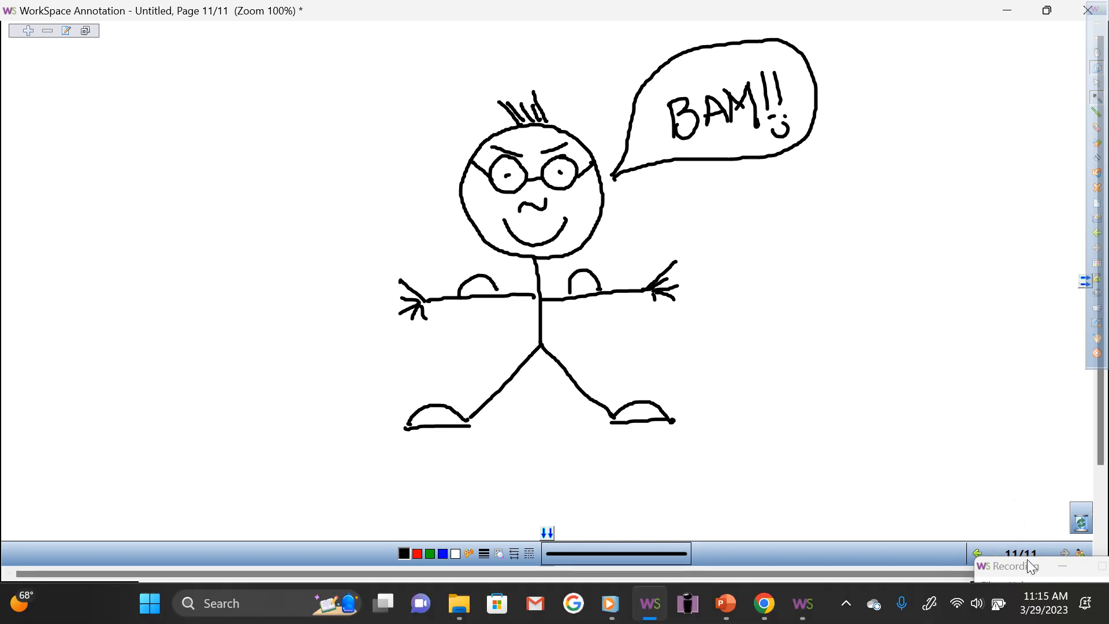
# Step: Pause and resume the recording, and leave annotation mode to show the agenda slide
pyautogui.click(1080, 574)
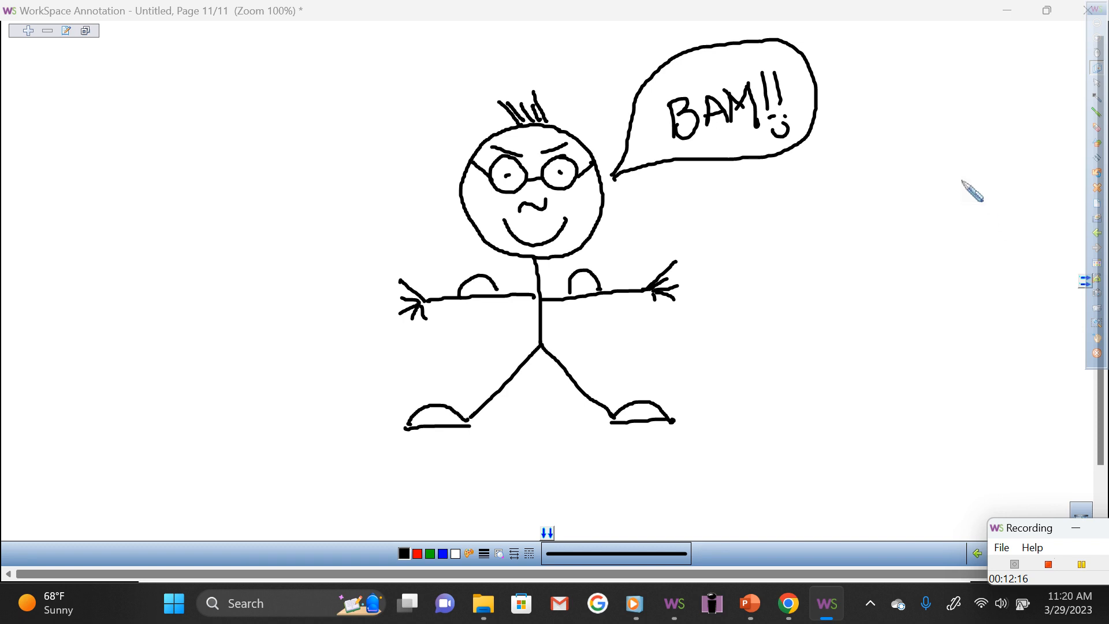
pyautogui.click(1097, 53)
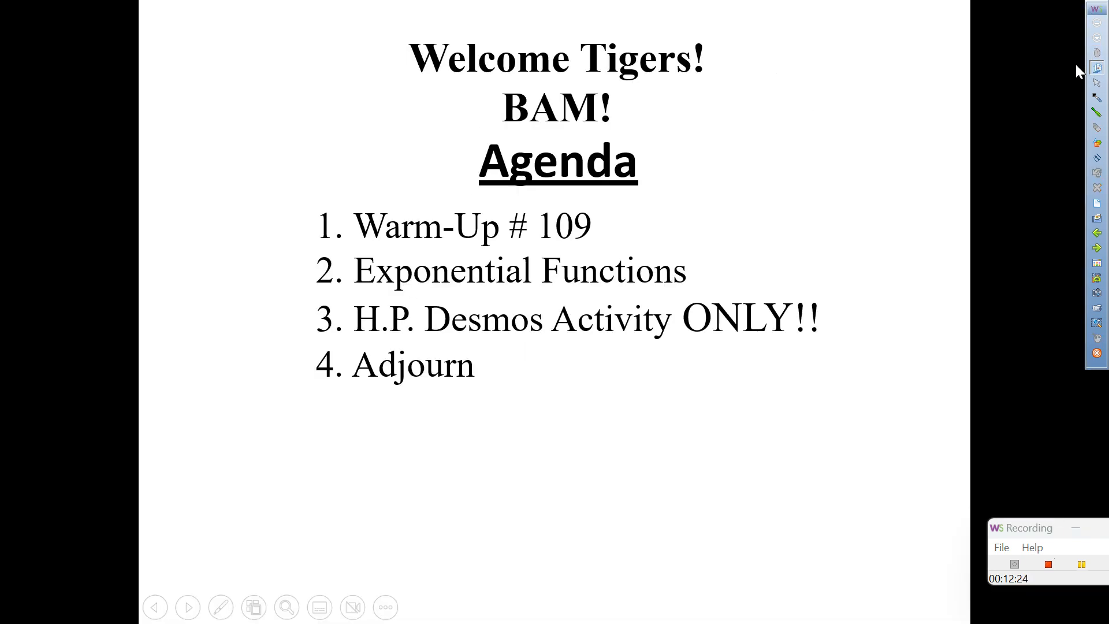
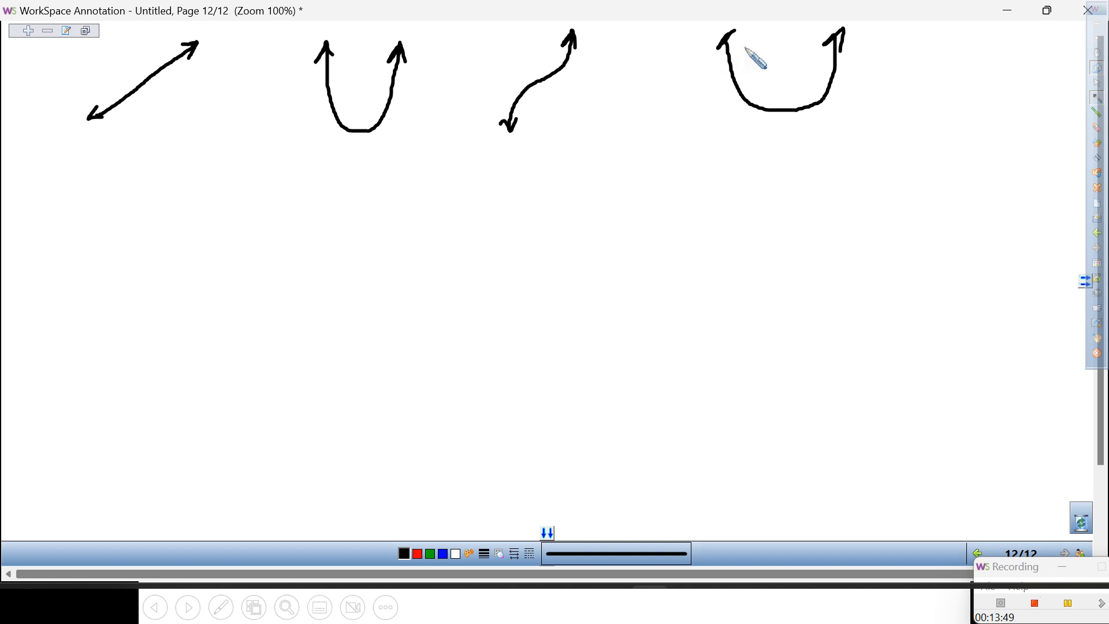
# Step: Darken the wide U curve's arrowhead and sketch the two-branch reciprocal curve with arrowheads below the straight line
pyautogui.moveTo(841, 32); pyautogui.dragTo(826, 44)
pyautogui.moveTo(137, 256)
pyautogui.mouseDown()
pyautogui.moveTo(144, 283)
pyautogui.moveTo(183, 307)
pyautogui.mouseUp()
pyautogui.moveTo(132, 266); pyautogui.dragTo(144, 266)
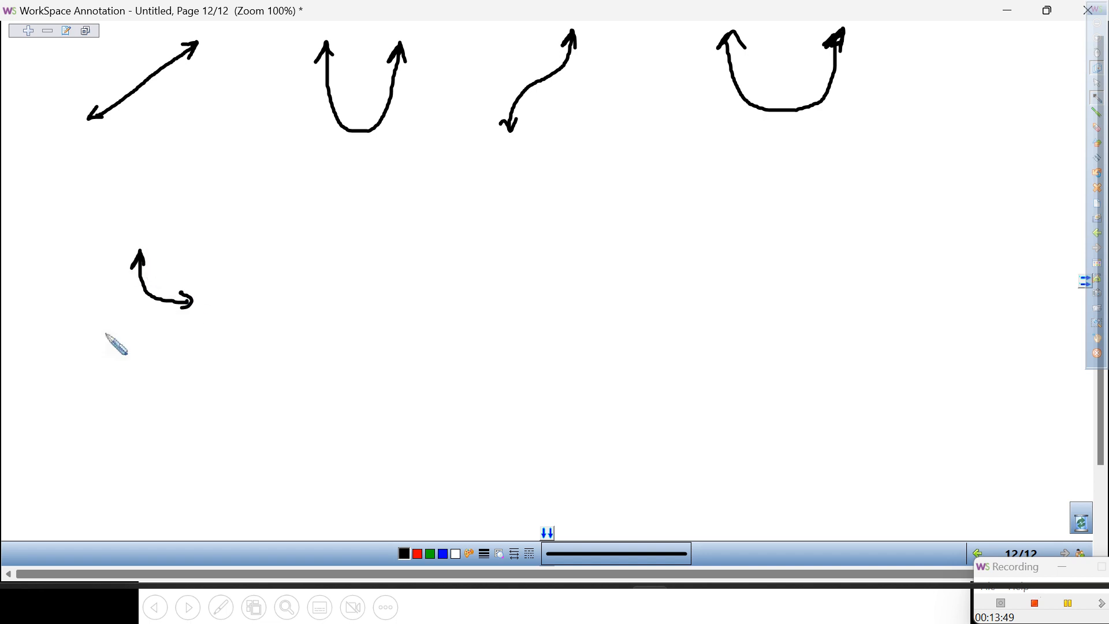
pyautogui.moveTo(82, 324); pyautogui.dragTo(125, 360)
pyautogui.moveTo(89, 312); pyautogui.dragTo(95, 335)
# Step: Sketch a symmetric two-branch curve with both branches rising toward the middle, below the narrow parabola
pyautogui.moveTo(386, 234)
pyautogui.mouseDown()
pyautogui.moveTo(386, 258)
pyautogui.moveTo(422, 294)
pyautogui.mouseUp()
pyautogui.moveTo(382, 243)
pyautogui.mouseDown()
pyautogui.moveTo(388, 230)
pyautogui.moveTo(323, 309)
pyautogui.moveTo(339, 311)
pyautogui.mouseUp()
pyautogui.moveTo(350, 248)
pyautogui.mouseDown()
pyautogui.moveTo(359, 223)
pyautogui.moveTo(370, 240)
pyautogui.mouseUp()
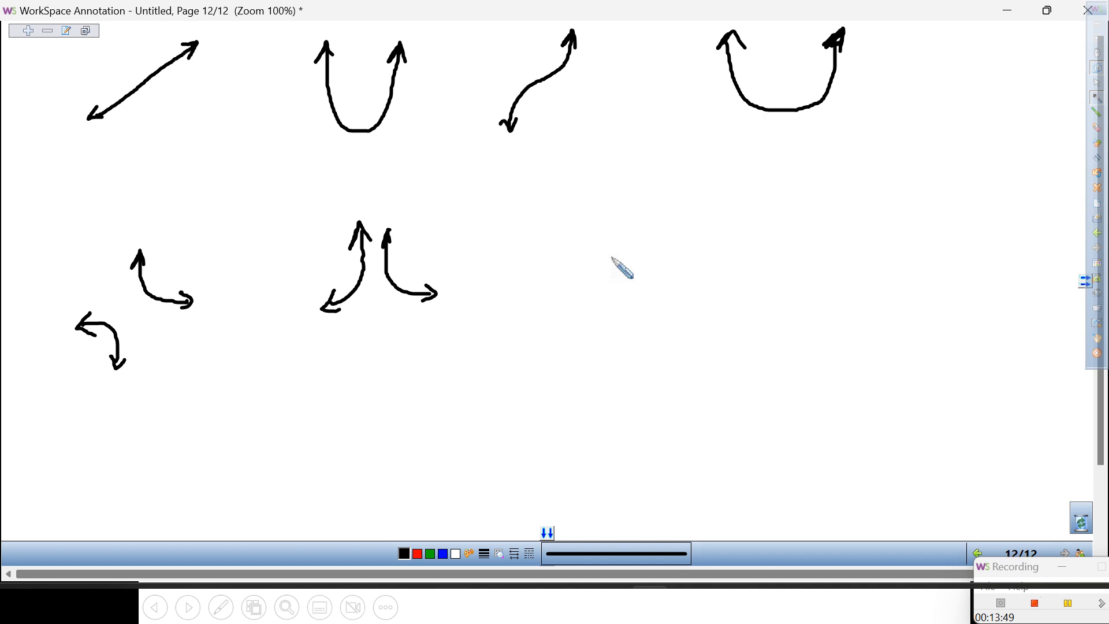
# Step: Sketch an exponential growth curve with an upward arrow, a starting dot and two points along it
pyautogui.moveTo(569, 307)
pyautogui.mouseDown()
pyautogui.moveTo(587, 308)
pyautogui.moveTo(614, 280)
pyautogui.moveTo(627, 218)
pyautogui.moveTo(633, 231)
pyautogui.mouseUp()
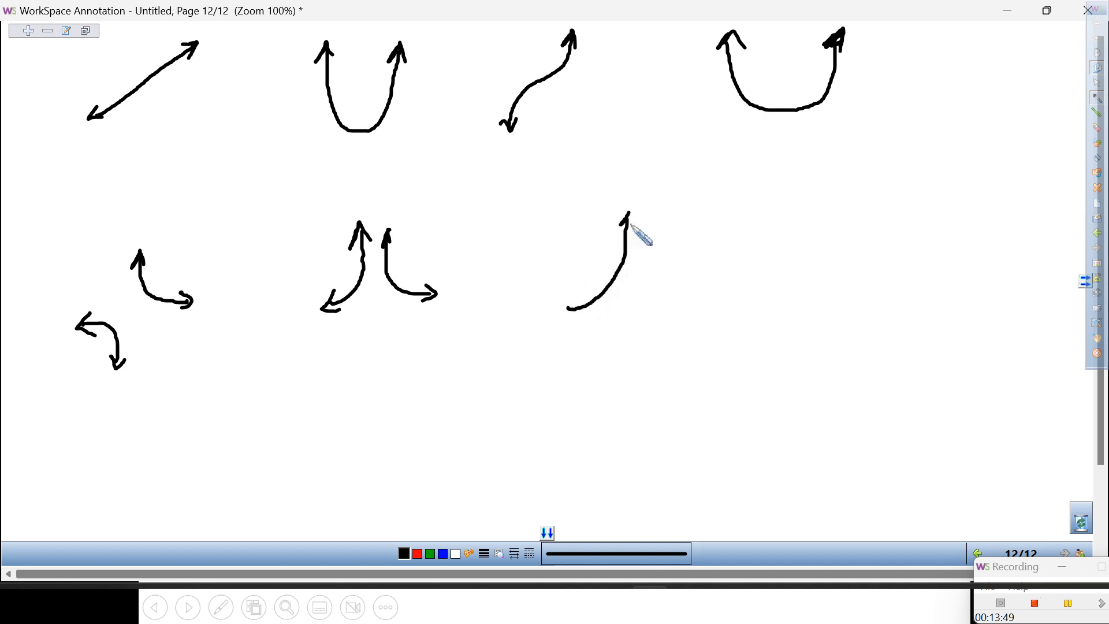
pyautogui.click(570, 309)
pyautogui.click(596, 295)
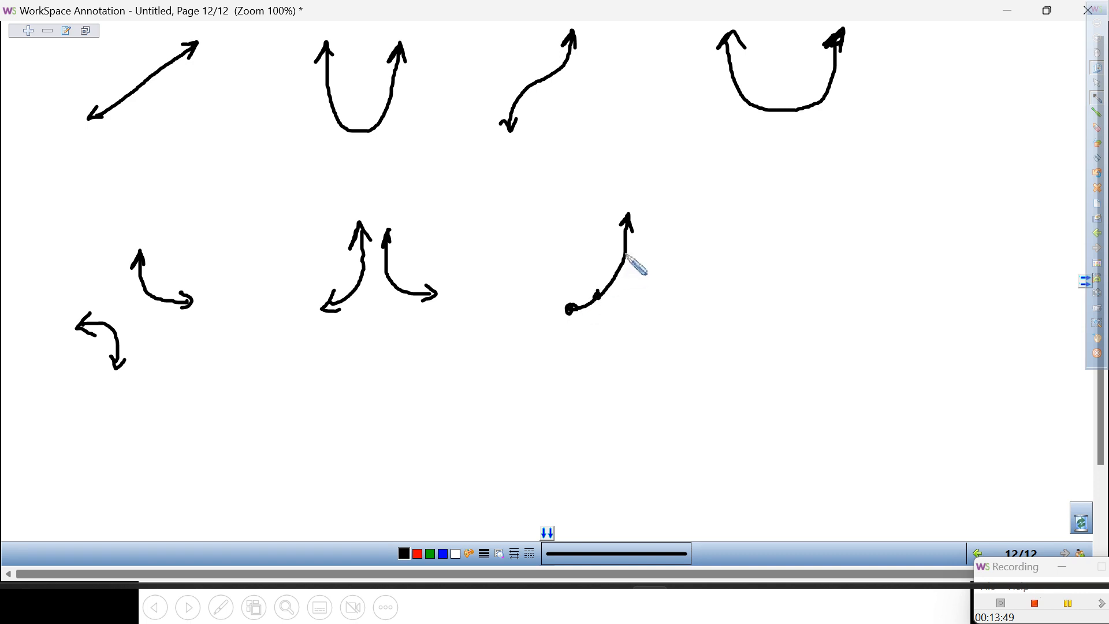
pyautogui.moveTo(631, 254); pyautogui.dragTo(624, 261)
pyautogui.moveTo(598, 296); pyautogui.dragTo(593, 295)
# Step: Sketch an exponential decay curve beside it with an open starting point, an end arrow and points along it
pyautogui.moveTo(689, 216)
pyautogui.mouseDown()
pyautogui.moveTo(719, 299)
pyautogui.moveTo(759, 319)
pyautogui.mouseUp()
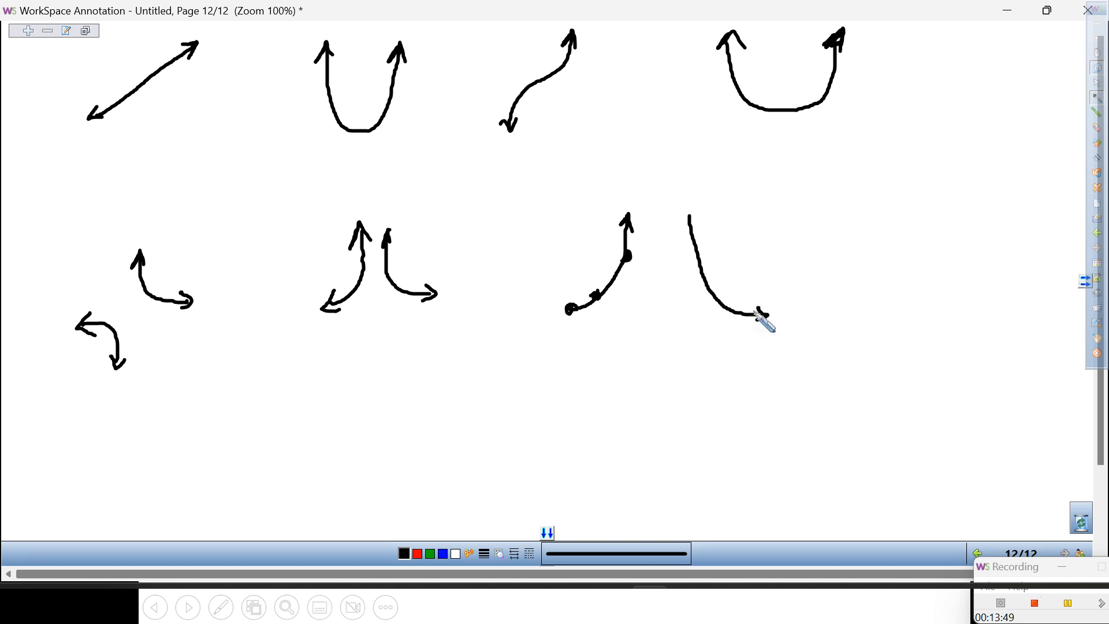
pyautogui.moveTo(690, 220); pyautogui.dragTo(696, 218)
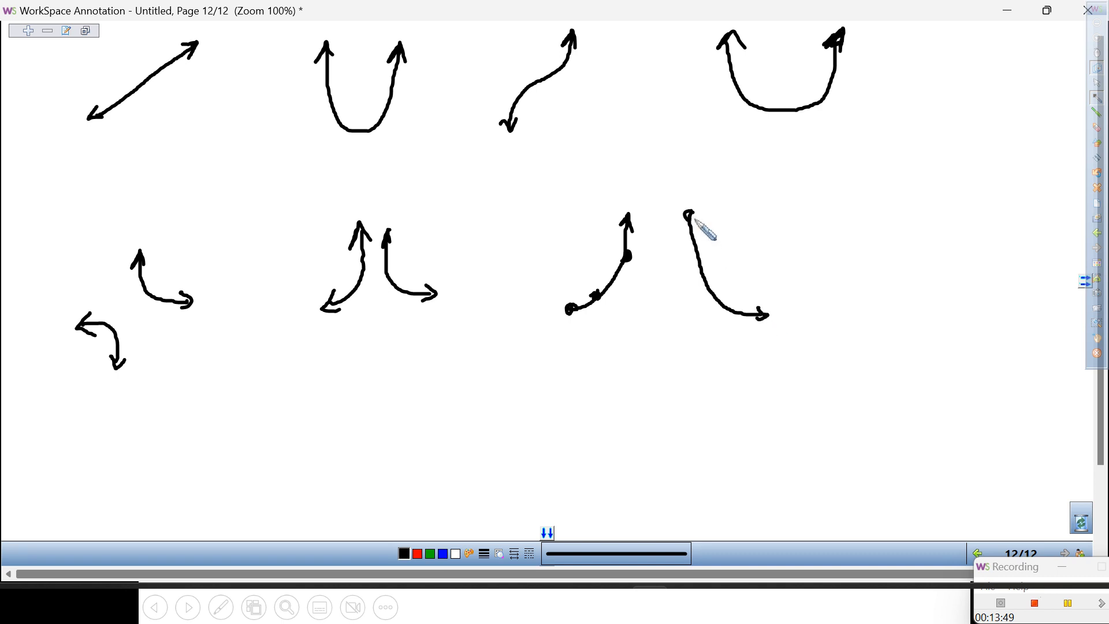
pyautogui.click(712, 292)
# Step: Select the whole decay curve with its points and nudge it to the right, away from the growth curve
pyautogui.click(1096, 82)
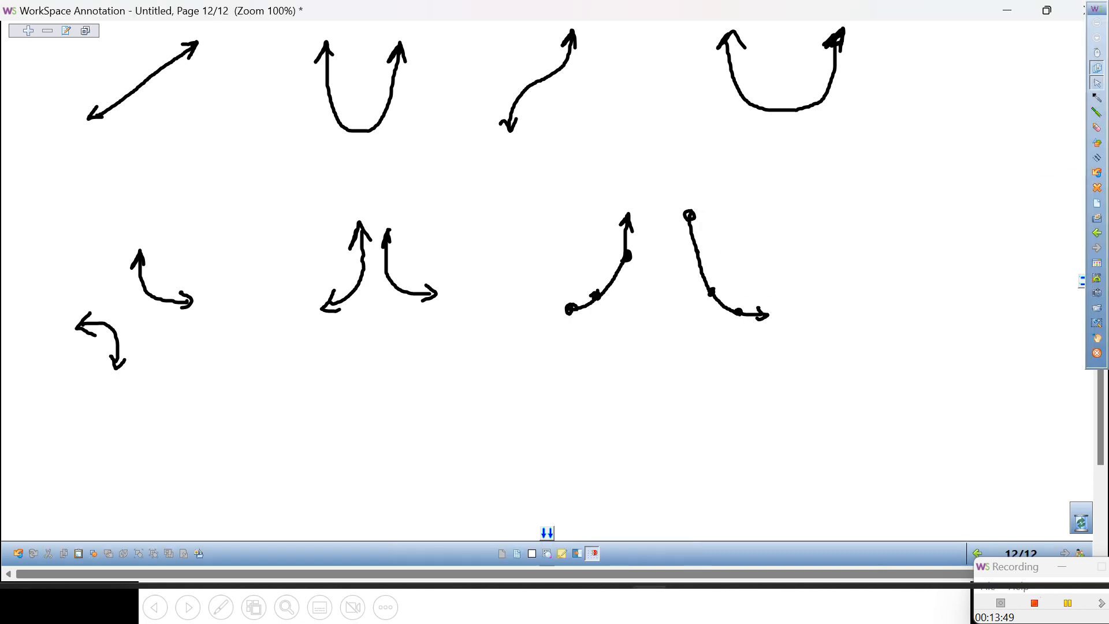
pyautogui.moveTo(669, 194)
pyautogui.mouseDown()
pyautogui.moveTo(814, 356)
pyautogui.moveTo(816, 334)
pyautogui.mouseUp()
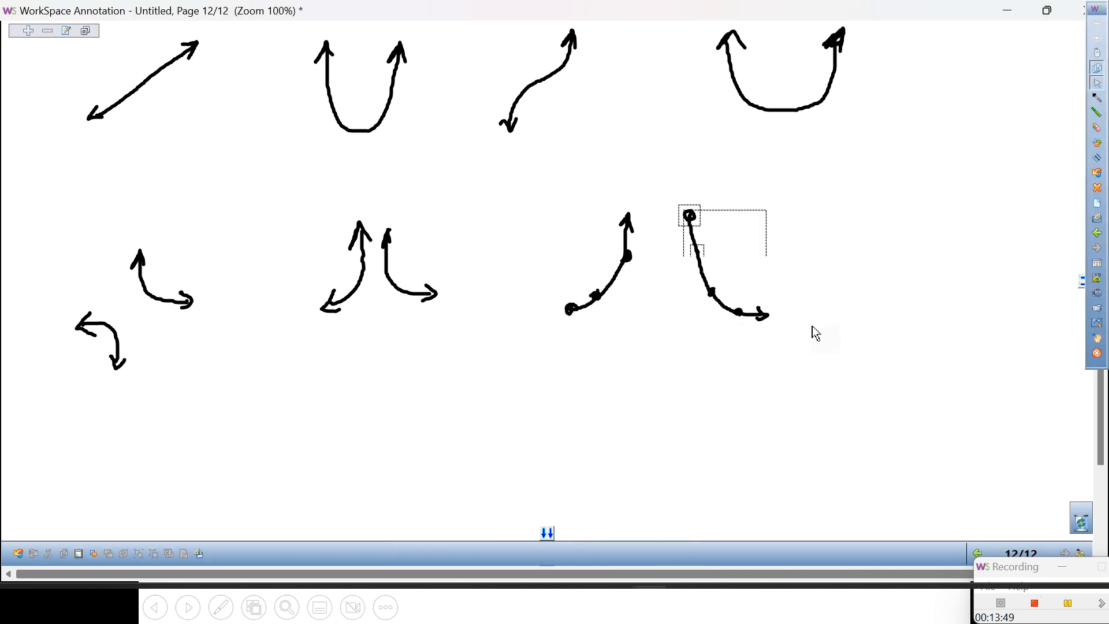
pyautogui.press('Right')
pyautogui.press('Right')
pyautogui.press('Right')
pyautogui.press('Right')
pyautogui.press('Right')
pyautogui.press('Right')
pyautogui.press('Right')
pyautogui.press('Right')
pyautogui.press('Right')
pyautogui.press('Right')
pyautogui.press('Right')
pyautogui.press('Right')
pyautogui.press('Right')
pyautogui.press('Right')
pyautogui.press('Right')
pyautogui.press('Right')
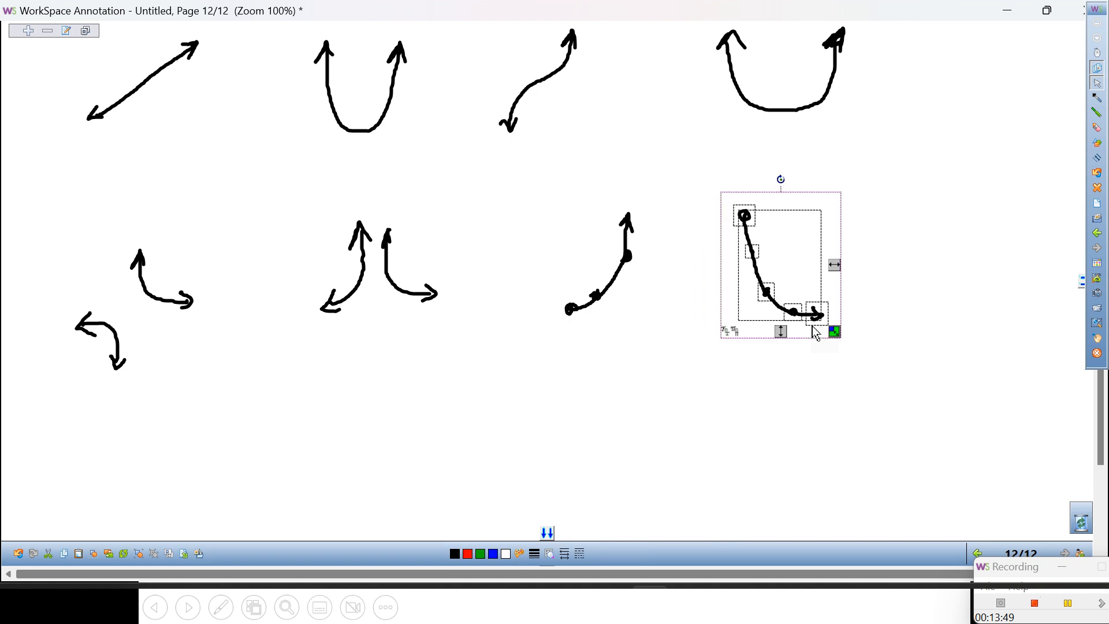
pyautogui.press('Right')
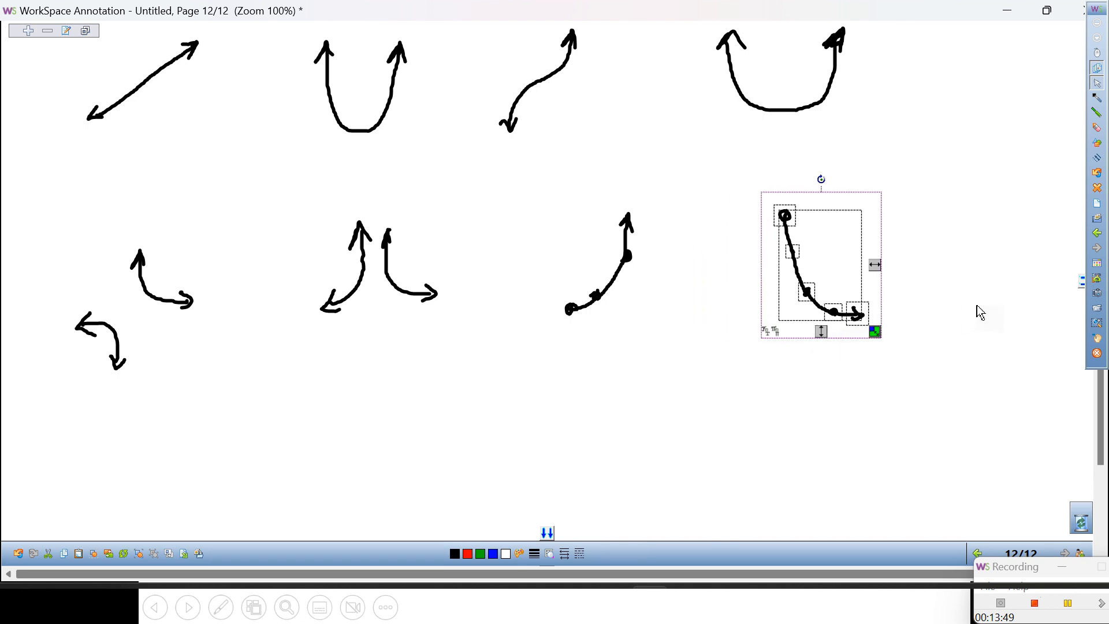
# Step: Draw a circle with a marked center point below the second row of curves
pyautogui.click(1098, 100)
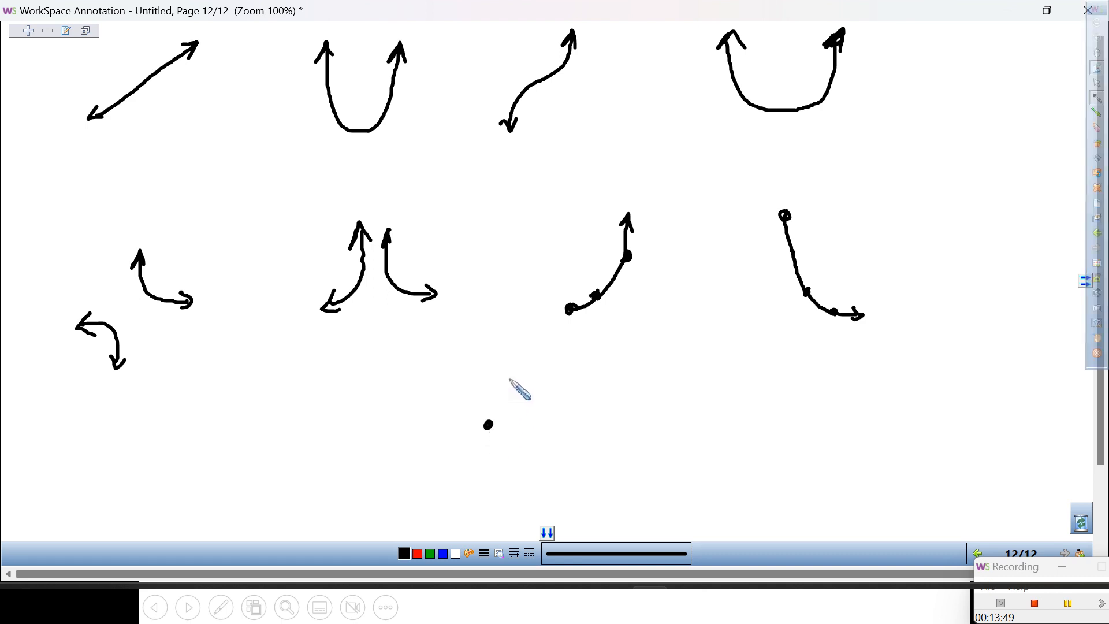
pyautogui.moveTo(506, 376)
pyautogui.mouseDown()
pyautogui.moveTo(452, 393)
pyautogui.moveTo(452, 455)
pyautogui.moveTo(510, 471)
pyautogui.moveTo(537, 443)
pyautogui.moveTo(532, 409)
pyautogui.moveTo(502, 376)
pyautogui.mouseUp()
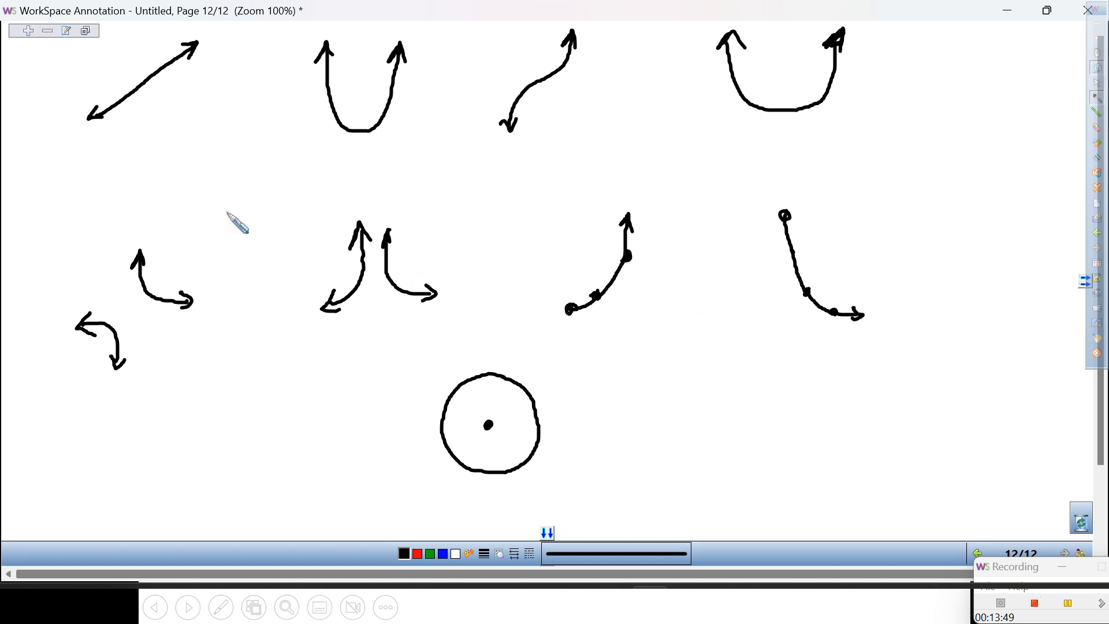
# Step: Darken the straight line's arrowheads and label the graph f(x) = x
pyautogui.moveTo(101, 118); pyautogui.dragTo(95, 115)
pyautogui.moveTo(189, 46); pyautogui.dragTo(196, 42)
pyautogui.moveTo(104, 131)
pyautogui.mouseDown()
pyautogui.moveTo(87, 170)
pyautogui.moveTo(122, 172)
pyautogui.moveTo(149, 152)
pyautogui.mouseUp()
pyautogui.moveTo(140, 164); pyautogui.dragTo(151, 161)
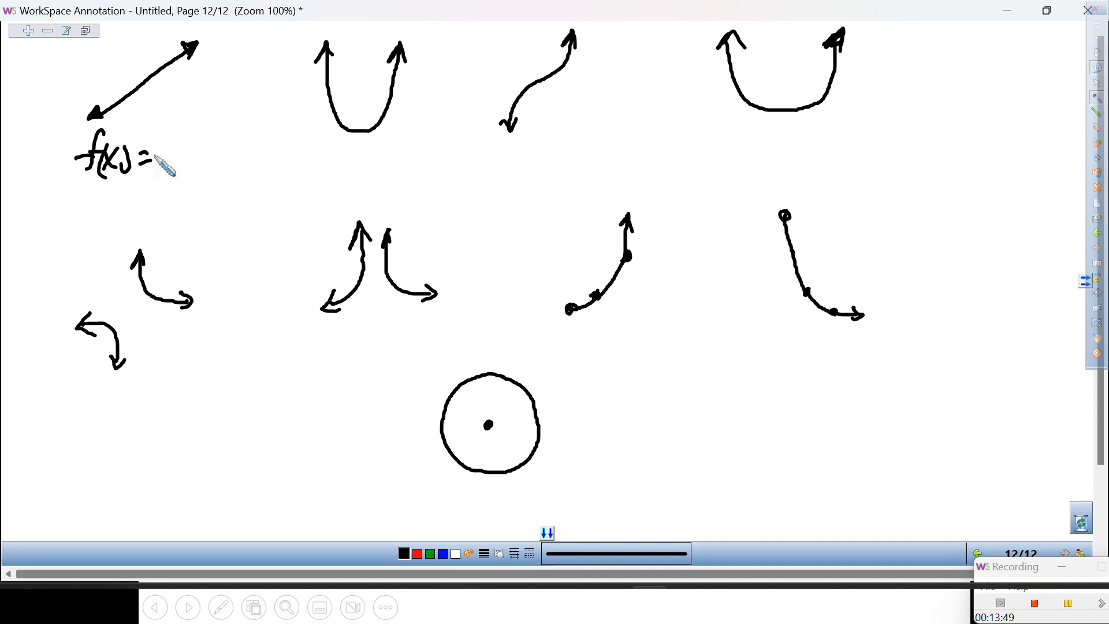
pyautogui.moveTo(162, 149)
pyautogui.mouseDown()
pyautogui.moveTo(175, 170)
pyautogui.moveTo(162, 171)
pyautogui.mouseUp()
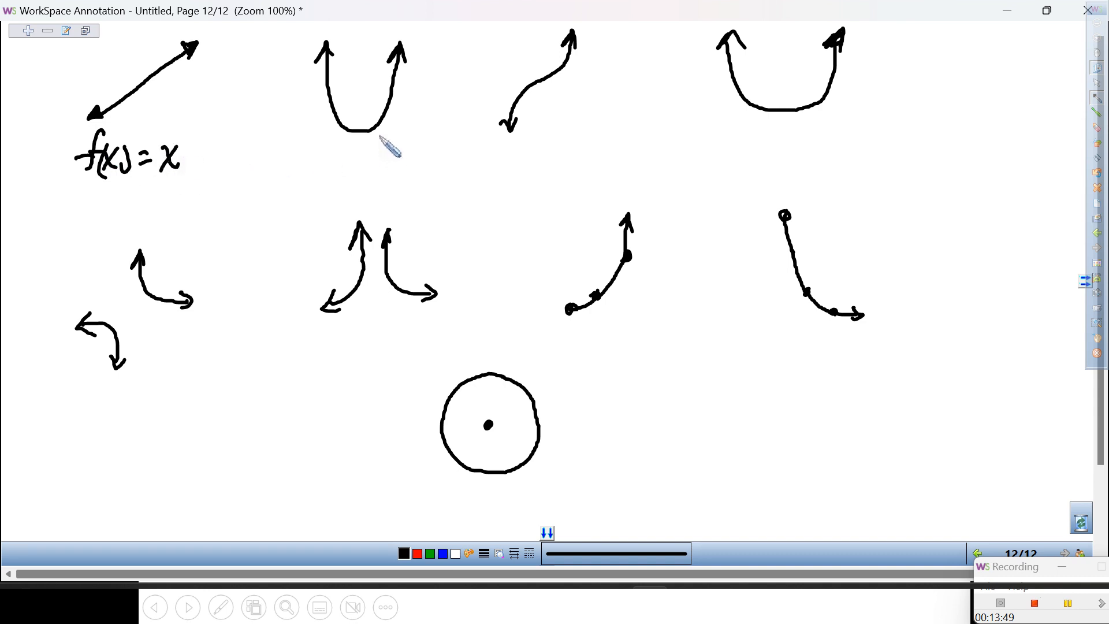
# Step: Label the narrow parabola f(x) = x²
pyautogui.moveTo(385, 145)
pyautogui.mouseDown()
pyautogui.moveTo(375, 174)
pyautogui.moveTo(386, 156)
pyautogui.mouseUp()
pyautogui.moveTo(398, 156)
pyautogui.mouseDown()
pyautogui.moveTo(397, 182)
pyautogui.moveTo(412, 180)
pyautogui.mouseUp()
pyautogui.moveTo(412, 160)
pyautogui.mouseDown()
pyautogui.moveTo(402, 180)
pyautogui.moveTo(416, 179)
pyautogui.mouseUp()
pyautogui.moveTo(424, 161); pyautogui.dragTo(454, 177)
pyautogui.moveTo(454, 154); pyautogui.dragTo(438, 178)
pyautogui.moveTo(461, 142); pyautogui.dragTo(471, 158)
# Step: Label the S-shaped cubic curve f(x) = x³
pyautogui.moveTo(584, 120); pyautogui.dragTo(576, 170)
pyautogui.moveTo(567, 152)
pyautogui.mouseDown()
pyautogui.moveTo(591, 150)
pyautogui.moveTo(592, 172)
pyautogui.moveTo(604, 168)
pyautogui.mouseUp()
pyautogui.moveTo(604, 146); pyautogui.dragTo(596, 170)
pyautogui.moveTo(608, 145)
pyautogui.mouseDown()
pyautogui.moveTo(610, 169)
pyautogui.moveTo(627, 152)
pyautogui.mouseUp()
pyautogui.moveTo(616, 159); pyautogui.dragTo(653, 168)
pyautogui.moveTo(653, 144)
pyautogui.mouseDown()
pyautogui.moveTo(636, 169)
pyautogui.moveTo(655, 152)
pyautogui.mouseUp()
# Step: Label the wide U-shaped curve in the first row f(x) = x⁴
pyautogui.moveTo(875, 117)
pyautogui.mouseDown()
pyautogui.moveTo(855, 159)
pyautogui.moveTo(869, 149)
pyautogui.mouseUp()
pyautogui.moveTo(878, 136)
pyautogui.mouseDown()
pyautogui.moveTo(876, 167)
pyautogui.moveTo(892, 162)
pyautogui.mouseUp()
pyautogui.moveTo(899, 134)
pyautogui.mouseDown()
pyautogui.moveTo(901, 160)
pyautogui.moveTo(924, 143)
pyautogui.mouseUp()
pyautogui.moveTo(909, 156); pyautogui.dragTo(927, 161)
pyautogui.moveTo(929, 136); pyautogui.dragTo(939, 152)
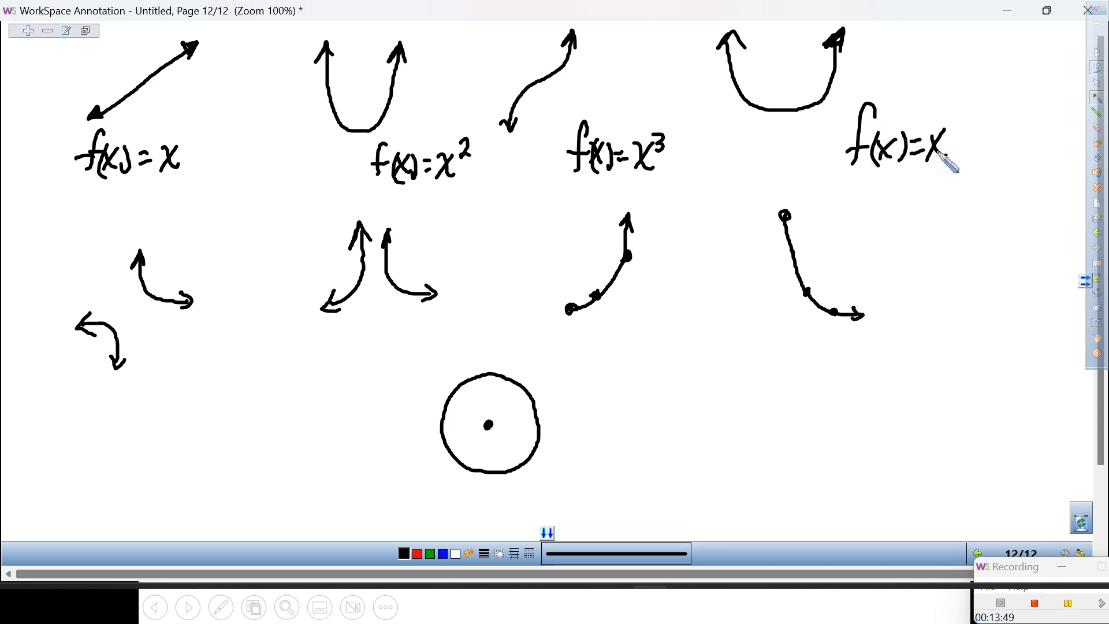
pyautogui.moveTo(948, 111)
pyautogui.mouseDown()
pyautogui.moveTo(962, 123)
pyautogui.moveTo(959, 139)
pyautogui.mouseUp()
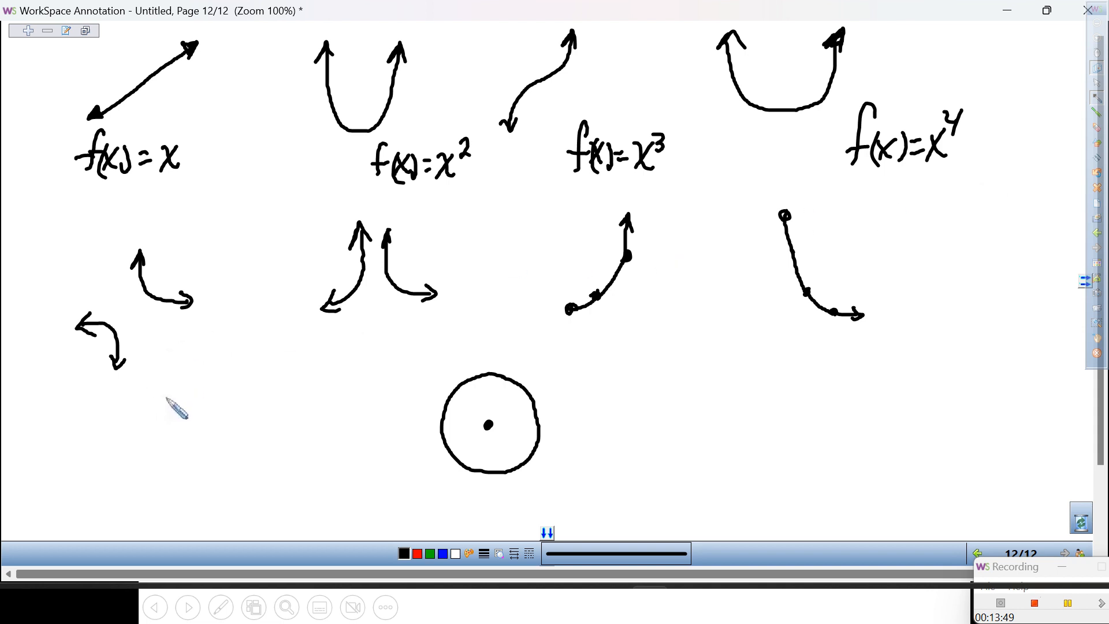
# Step: Label the two-branch reciprocal curve in the second row f(x) = 1/x
pyautogui.moveTo(88, 397)
pyautogui.mouseDown()
pyautogui.moveTo(75, 440)
pyautogui.moveTo(88, 422)
pyautogui.mouseUp()
pyautogui.click(109, 413)
pyautogui.moveTo(97, 413)
pyautogui.mouseDown()
pyautogui.moveTo(107, 428)
pyautogui.moveTo(94, 437)
pyautogui.mouseUp()
pyautogui.moveTo(109, 413)
pyautogui.mouseDown()
pyautogui.moveTo(101, 434)
pyautogui.moveTo(118, 434)
pyautogui.mouseUp()
pyautogui.moveTo(129, 415); pyautogui.dragTo(139, 414)
pyautogui.moveTo(129, 423); pyautogui.dragTo(140, 423)
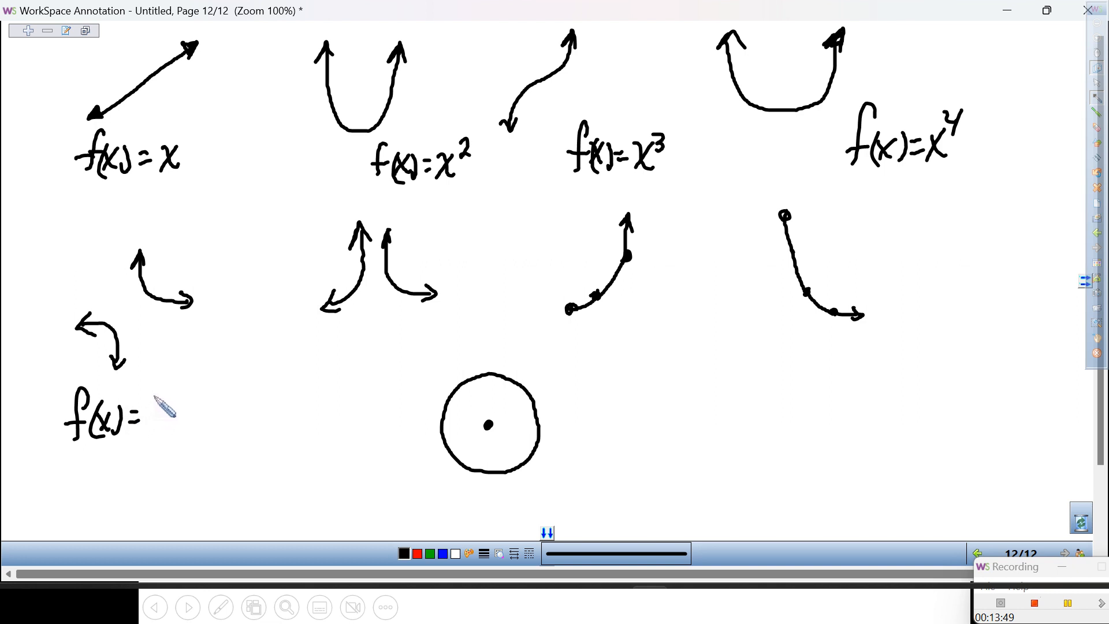
pyautogui.moveTo(169, 379)
pyautogui.mouseDown()
pyautogui.moveTo(170, 407)
pyautogui.moveTo(188, 405)
pyautogui.mouseUp()
pyautogui.moveTo(162, 412)
pyautogui.mouseDown()
pyautogui.moveTo(172, 432)
pyautogui.moveTo(162, 432)
pyautogui.mouseUp()
# Step: Label the pair of upward branches in the second row f(x) = 1/x², erasing and rewriting the badly written strokes
pyautogui.moveTo(331, 340)
pyautogui.mouseDown()
pyautogui.moveTo(322, 378)
pyautogui.moveTo(332, 360)
pyautogui.mouseUp()
pyautogui.moveTo(342, 343)
pyautogui.mouseDown()
pyautogui.moveTo(346, 379)
pyautogui.moveTo(361, 370)
pyautogui.mouseUp()
pyautogui.moveTo(364, 362); pyautogui.dragTo(373, 359)
pyautogui.moveTo(397, 326)
pyautogui.mouseDown()
pyautogui.moveTo(403, 351)
pyautogui.moveTo(379, 365)
pyautogui.moveTo(409, 359)
pyautogui.mouseUp()
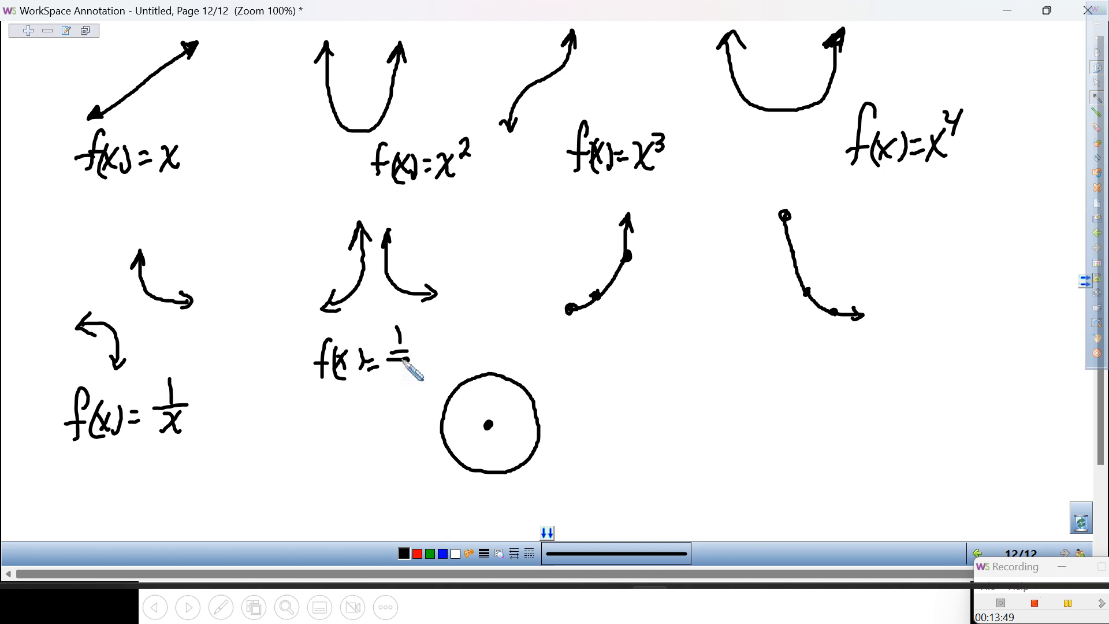
pyautogui.click(1095, 128)
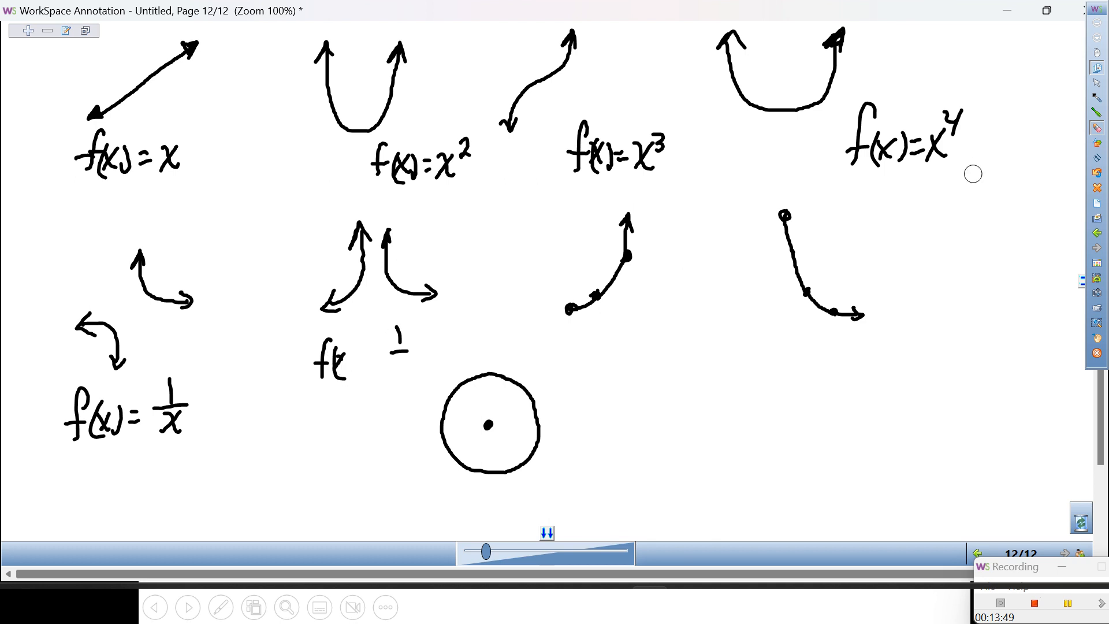
pyautogui.click(1098, 100)
pyautogui.moveTo(324, 363)
pyautogui.mouseDown()
pyautogui.moveTo(336, 353)
pyautogui.moveTo(346, 366)
pyautogui.moveTo(336, 370)
pyautogui.moveTo(376, 371)
pyautogui.moveTo(396, 361)
pyautogui.moveTo(408, 380)
pyautogui.moveTo(422, 368)
pyautogui.mouseUp()
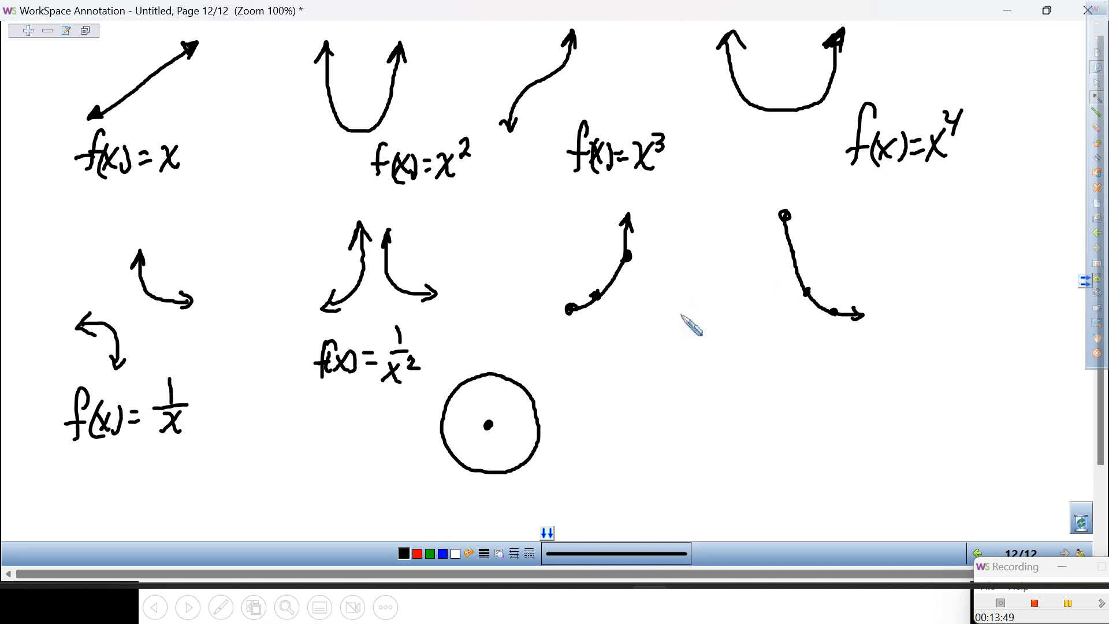
# Step: Label the rising exponential curve in the second row f(x) = 2ˣ
pyautogui.moveTo(600, 324)
pyautogui.mouseDown()
pyautogui.moveTo(588, 359)
pyautogui.moveTo(609, 359)
pyautogui.mouseUp()
pyautogui.moveTo(600, 361)
pyautogui.mouseDown()
pyautogui.moveTo(611, 346)
pyautogui.moveTo(595, 365)
pyautogui.mouseUp()
pyautogui.moveTo(618, 345)
pyautogui.mouseDown()
pyautogui.moveTo(620, 362)
pyautogui.moveTo(646, 355)
pyautogui.mouseUp()
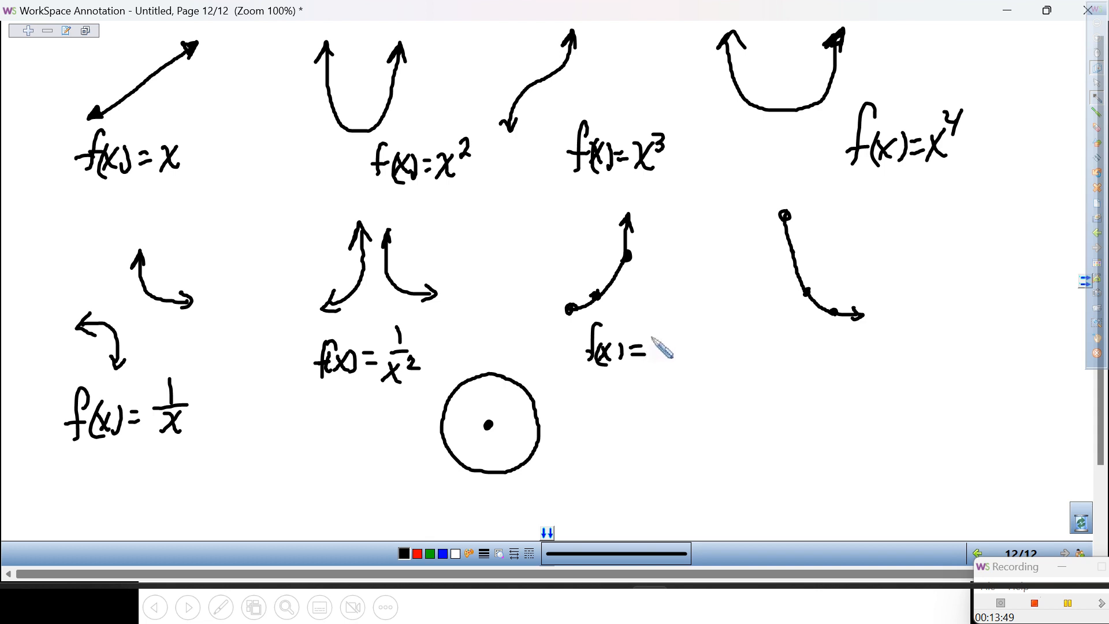
pyautogui.moveTo(655, 335)
pyautogui.mouseDown()
pyautogui.moveTo(653, 366)
pyautogui.moveTo(681, 363)
pyautogui.mouseUp()
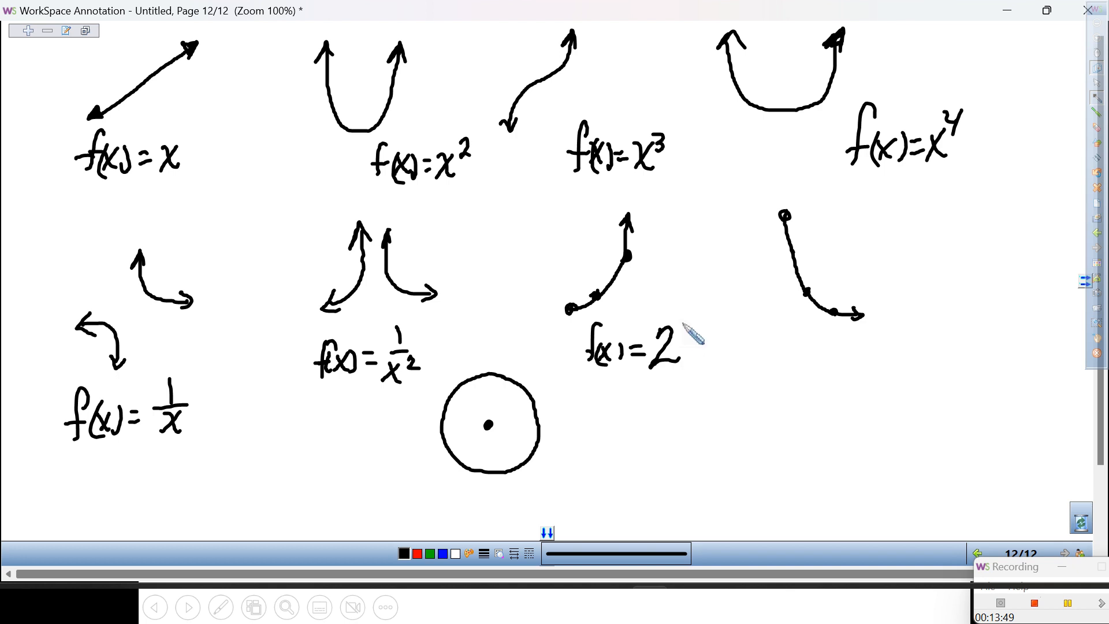
pyautogui.moveTo(689, 311); pyautogui.dragTo(681, 328)
# Step: Label the falling exponential curve in the second row f(x) = (1/2)ˣ
pyautogui.moveTo(926, 301)
pyautogui.mouseDown()
pyautogui.moveTo(959, 351)
pyautogui.moveTo(985, 334)
pyautogui.mouseUp()
pyautogui.moveTo(970, 343); pyautogui.dragTo(985, 343)
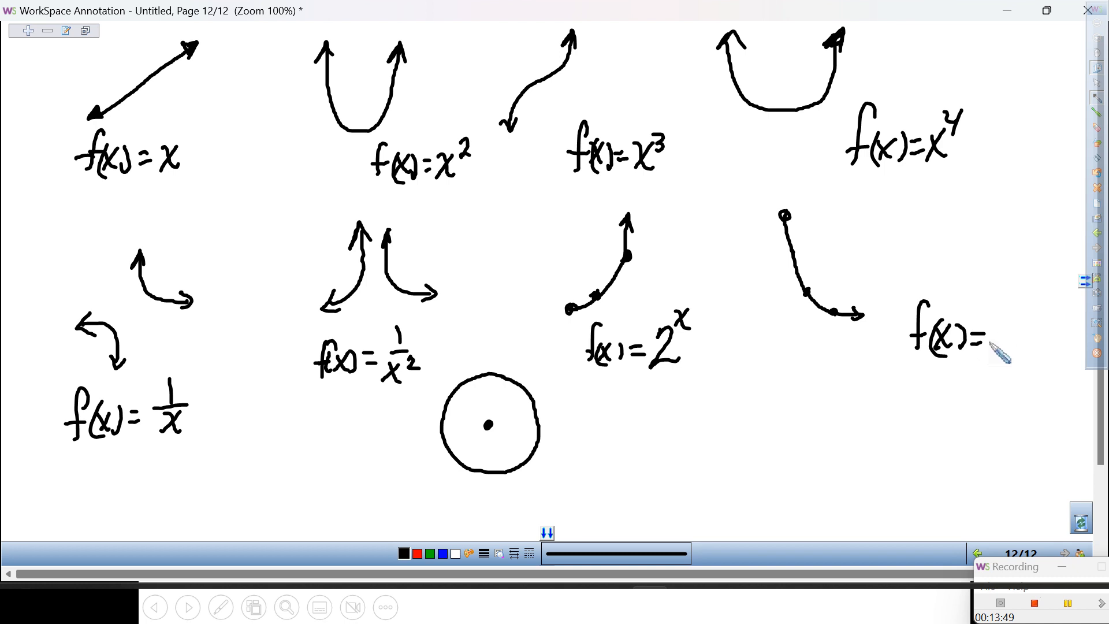
pyautogui.moveTo(1005, 302)
pyautogui.mouseDown()
pyautogui.moveTo(1008, 353)
pyautogui.moveTo(1030, 351)
pyautogui.mouseUp()
pyautogui.moveTo(1040, 283)
pyautogui.mouseDown()
pyautogui.moveTo(1016, 349)
pyautogui.moveTo(1027, 350)
pyautogui.mouseUp()
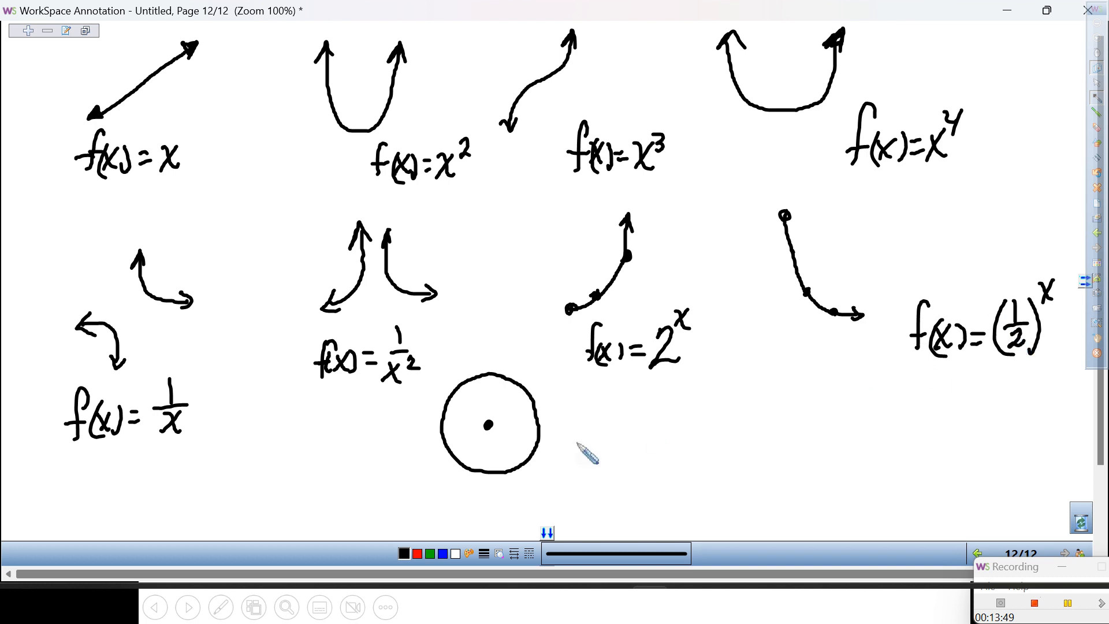
pyautogui.click(547, 532)
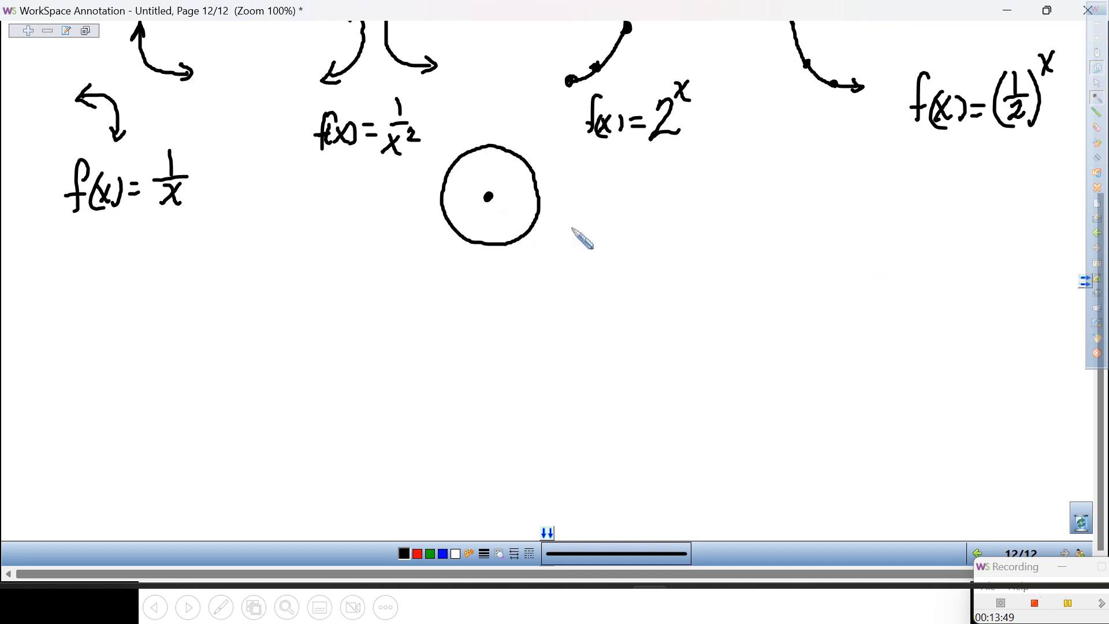
pyautogui.click(1098, 266)
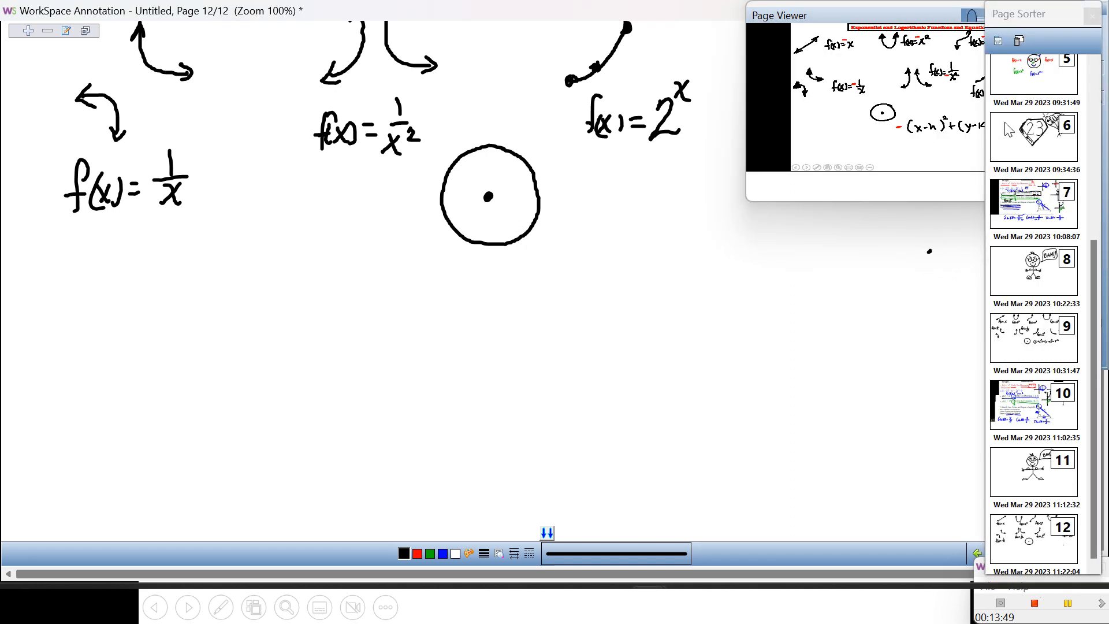
pyautogui.click(1092, 16)
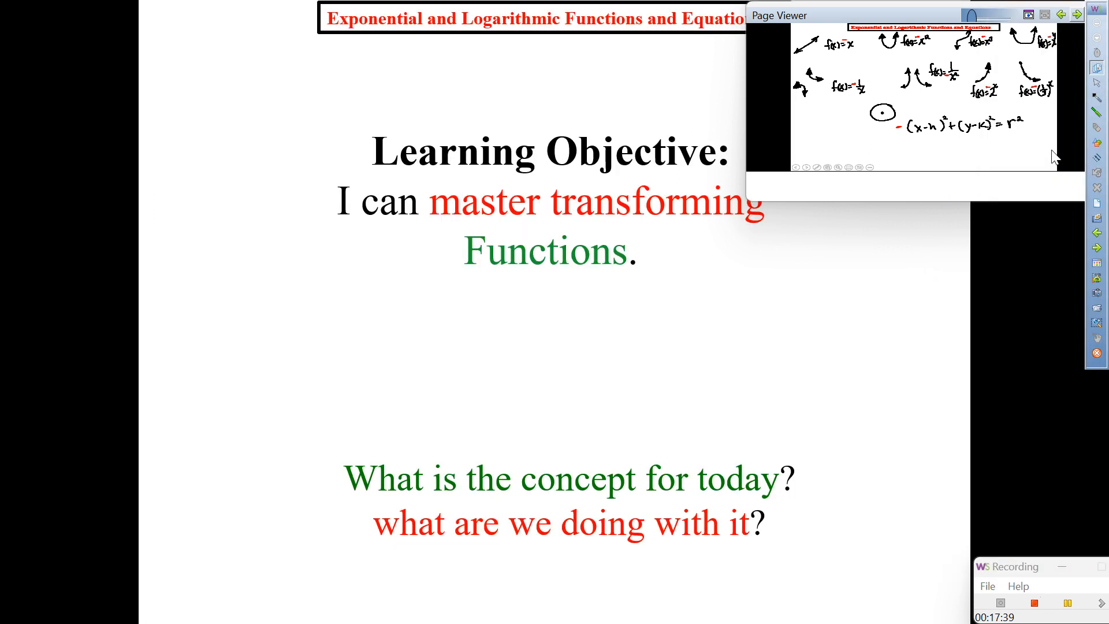
pyautogui.click(1097, 248)
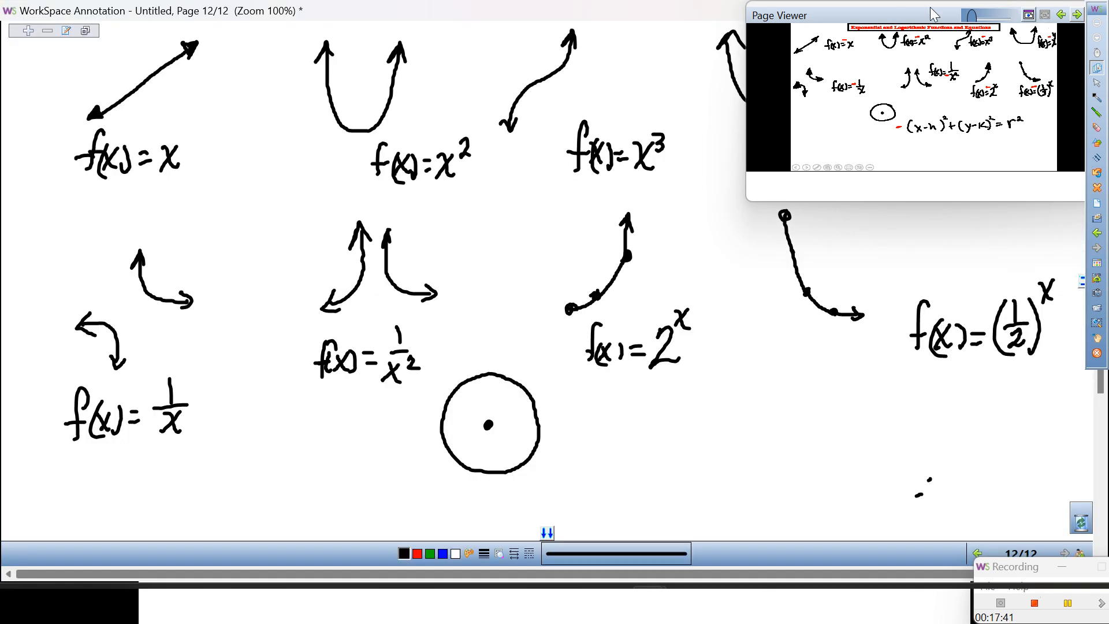
pyautogui.click(850, 17)
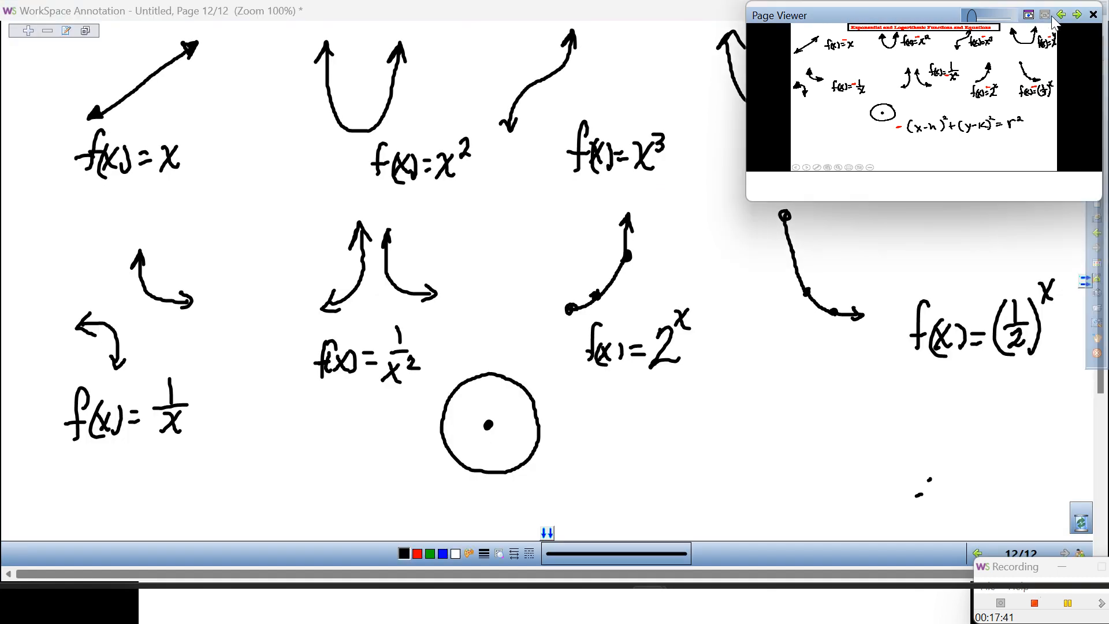
pyautogui.click(1094, 15)
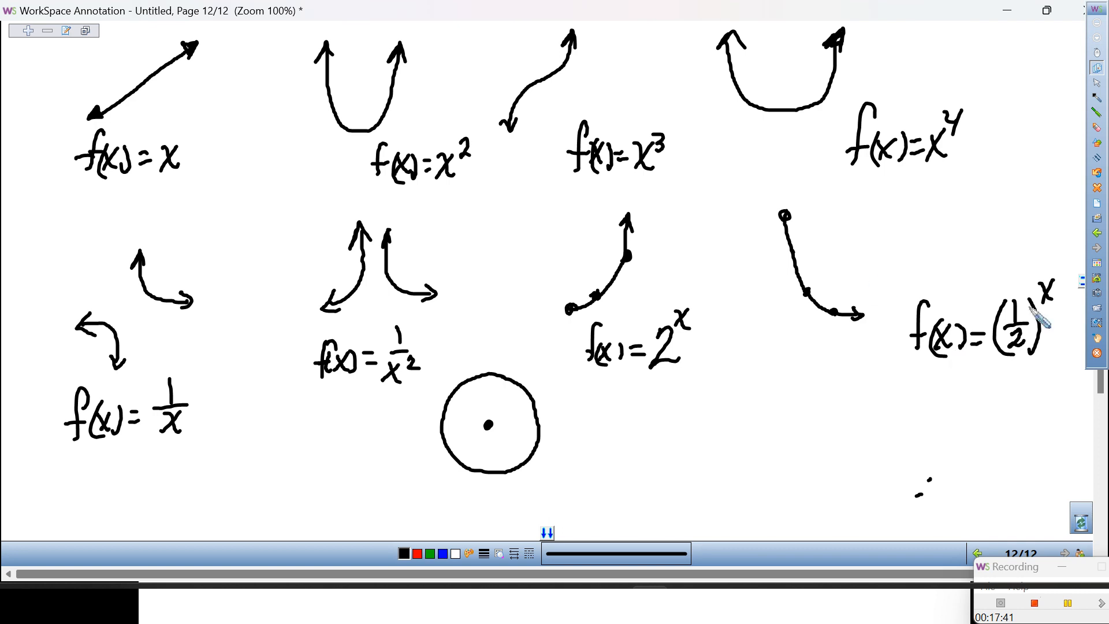
# Step: Erase the stray pen marks in the blank area below the f(x) = (1/2)ˣ label
pyautogui.click(1097, 338)
pyautogui.moveTo(1005, 324); pyautogui.dragTo(1004, 318)
pyautogui.scroll(-3, 958, 376)
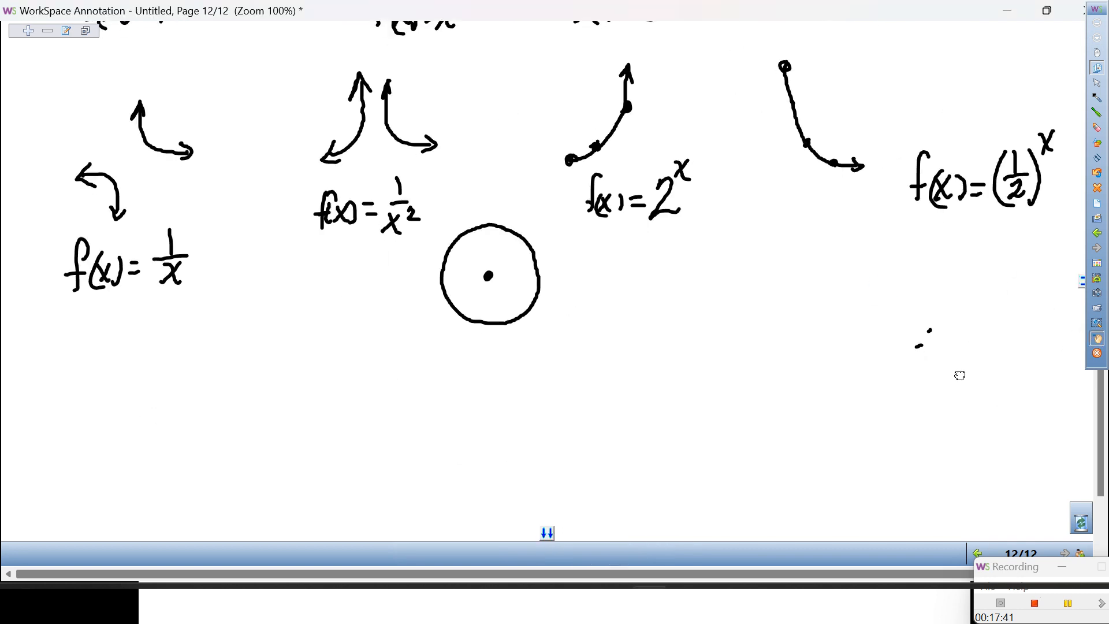
pyautogui.click(1096, 97)
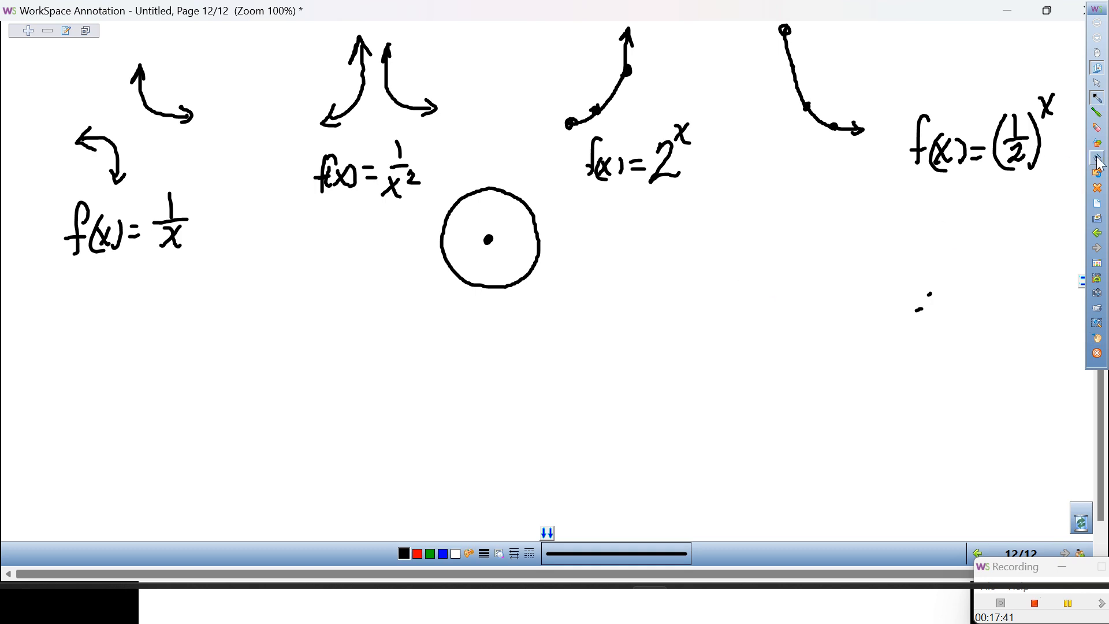
pyautogui.click(1096, 127)
pyautogui.moveTo(924, 300); pyautogui.dragTo(945, 283)
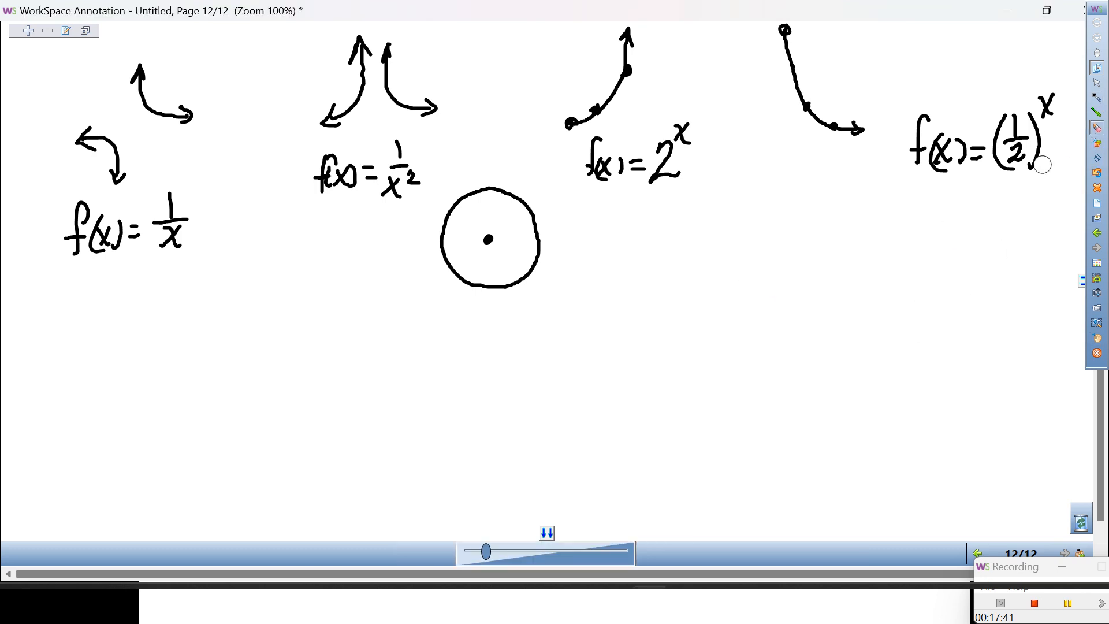
# Step: Write the empty circle equation frame ( )² + ( )² = ( )² without the outer parentheses on the last term, beside the circle
pyautogui.click(1097, 97)
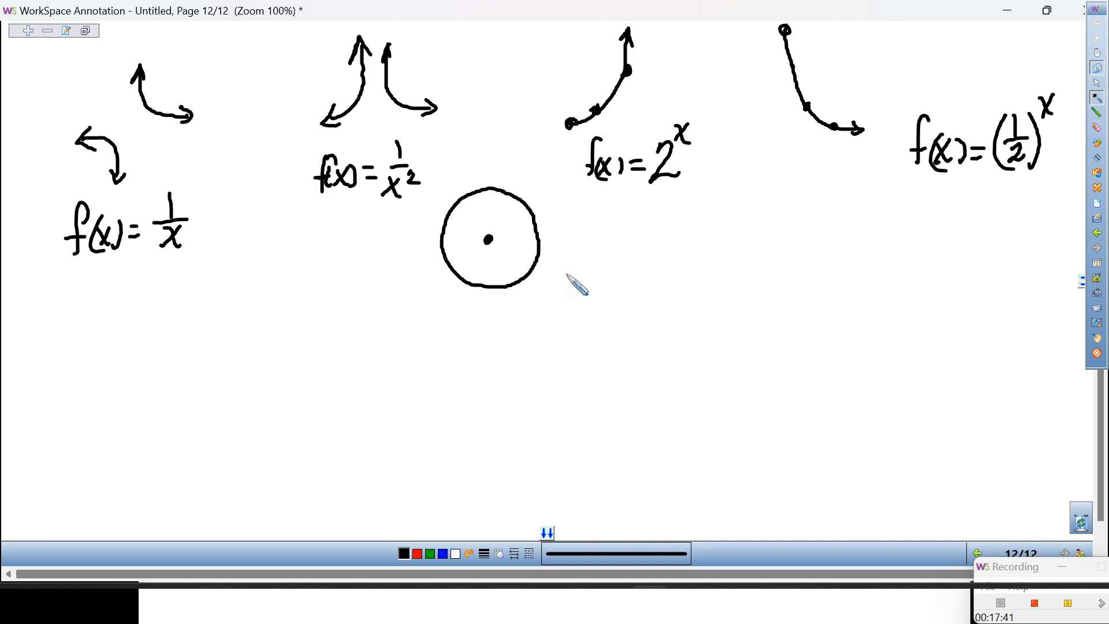
pyautogui.moveTo(555, 287); pyautogui.dragTo(571, 345)
pyautogui.moveTo(644, 283)
pyautogui.mouseDown()
pyautogui.moveTo(658, 318)
pyautogui.moveTo(642, 339)
pyautogui.mouseUp()
pyautogui.moveTo(660, 273)
pyautogui.mouseDown()
pyautogui.moveTo(676, 321)
pyautogui.moveTo(686, 312)
pyautogui.moveTo(719, 345)
pyautogui.mouseUp()
pyautogui.moveTo(804, 287)
pyautogui.mouseDown()
pyautogui.moveTo(807, 333)
pyautogui.moveTo(798, 335)
pyautogui.mouseUp()
pyautogui.moveTo(809, 276); pyautogui.dragTo(846, 318)
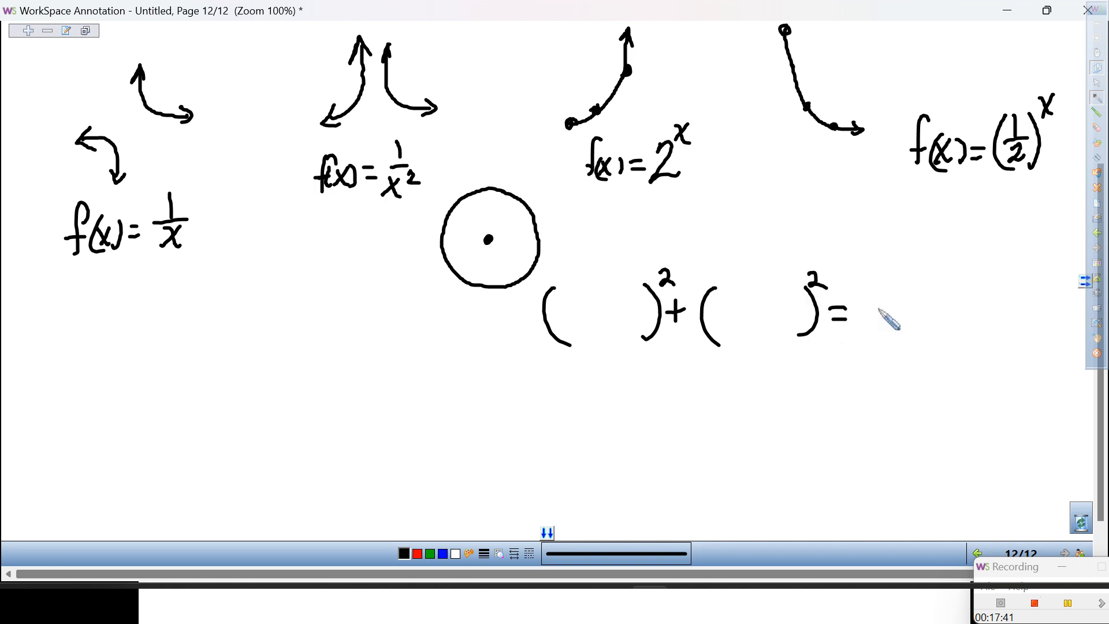
pyautogui.moveTo(924, 281); pyautogui.dragTo(943, 293)
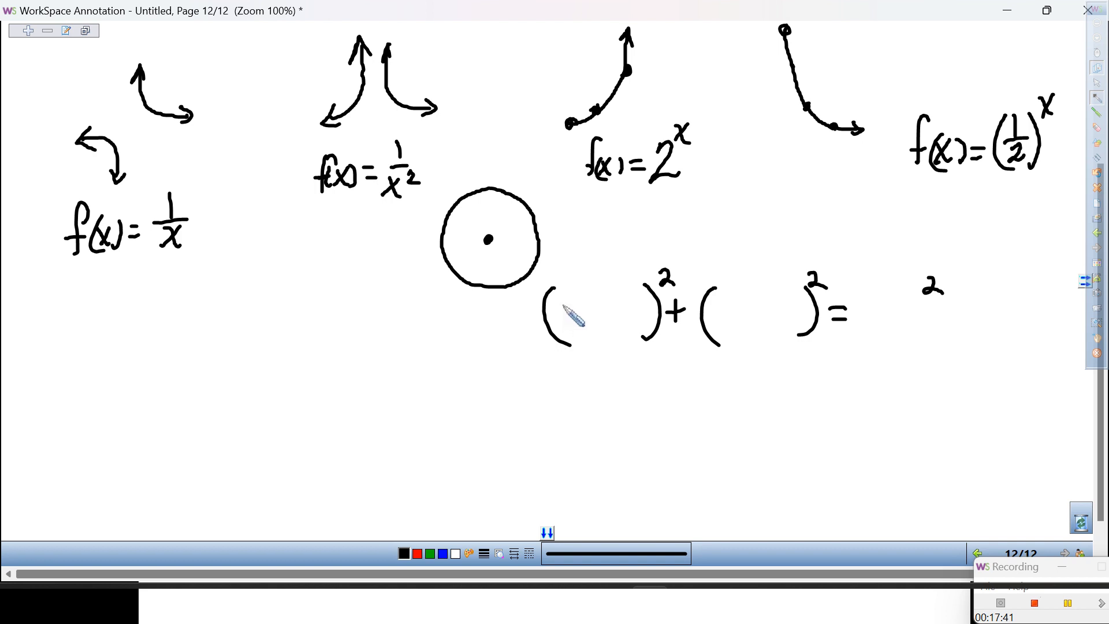
# Step: Fill in the circle equation frame with x − h, y − k and r
pyautogui.moveTo(563, 309)
pyautogui.mouseDown()
pyautogui.moveTo(577, 331)
pyautogui.moveTo(562, 334)
pyautogui.mouseUp()
pyautogui.moveTo(588, 318); pyautogui.dragTo(636, 327)
pyautogui.moveTo(715, 308)
pyautogui.mouseDown()
pyautogui.moveTo(729, 309)
pyautogui.moveTo(719, 345)
pyautogui.moveTo(757, 315)
pyautogui.moveTo(769, 328)
pyautogui.mouseUp()
pyautogui.moveTo(786, 305); pyautogui.dragTo(800, 334)
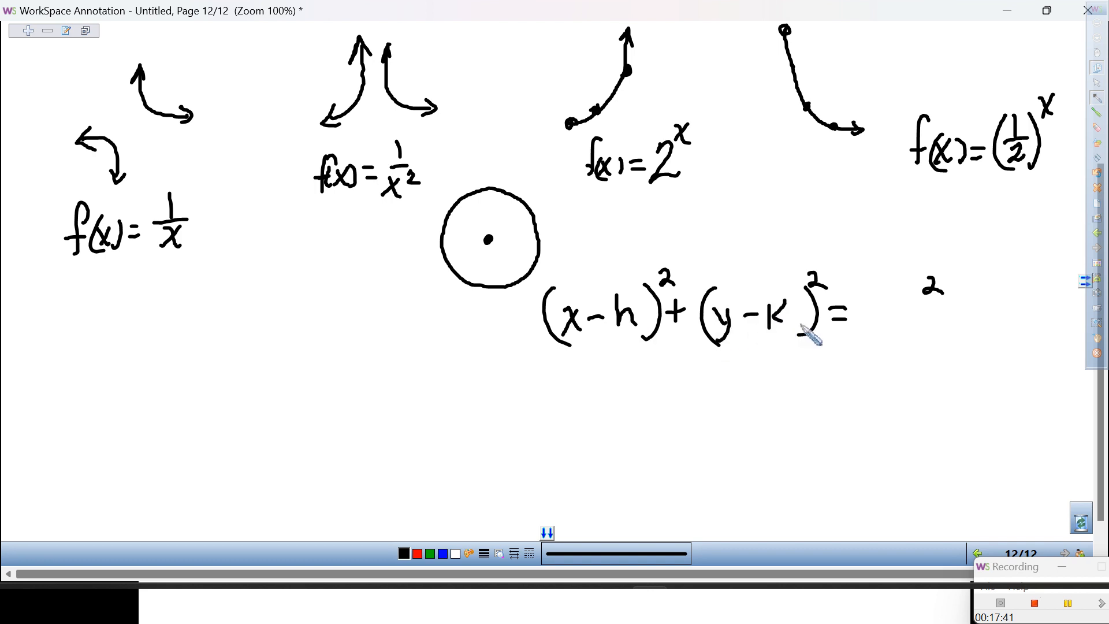
pyautogui.moveTo(896, 299); pyautogui.dragTo(923, 295)
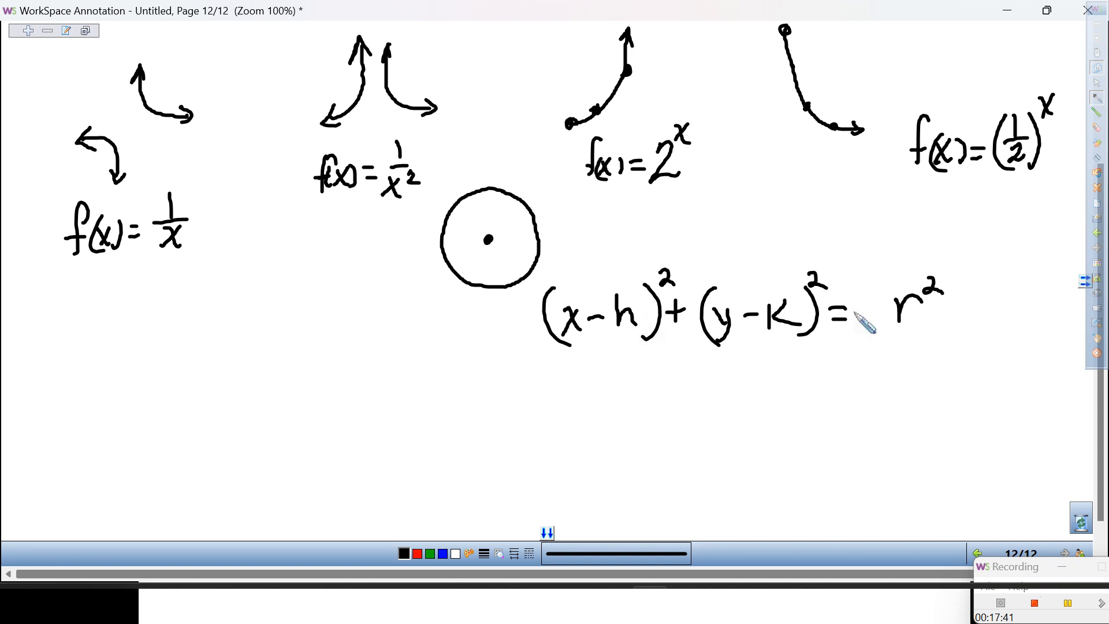
# Step: Review the labelled graphs on the annotation page and return to the Learning Objective slide
pyautogui.click(1097, 339)
pyautogui.scroll(3, 1036, 347)
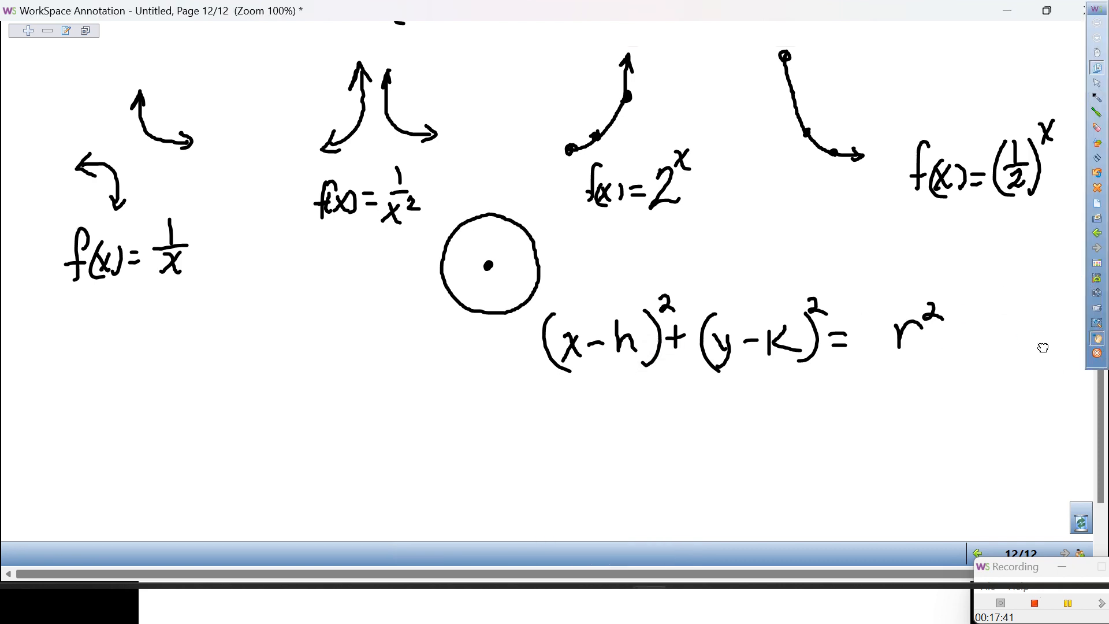
pyautogui.moveTo(1054, 379); pyautogui.dragTo(1067, 399)
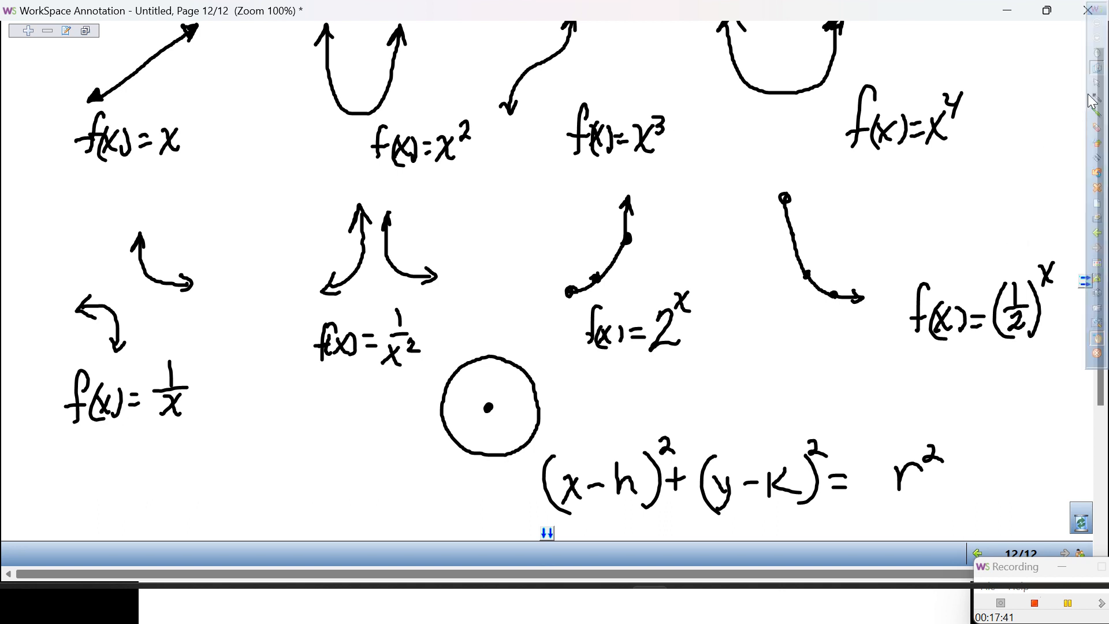
pyautogui.click(1099, 58)
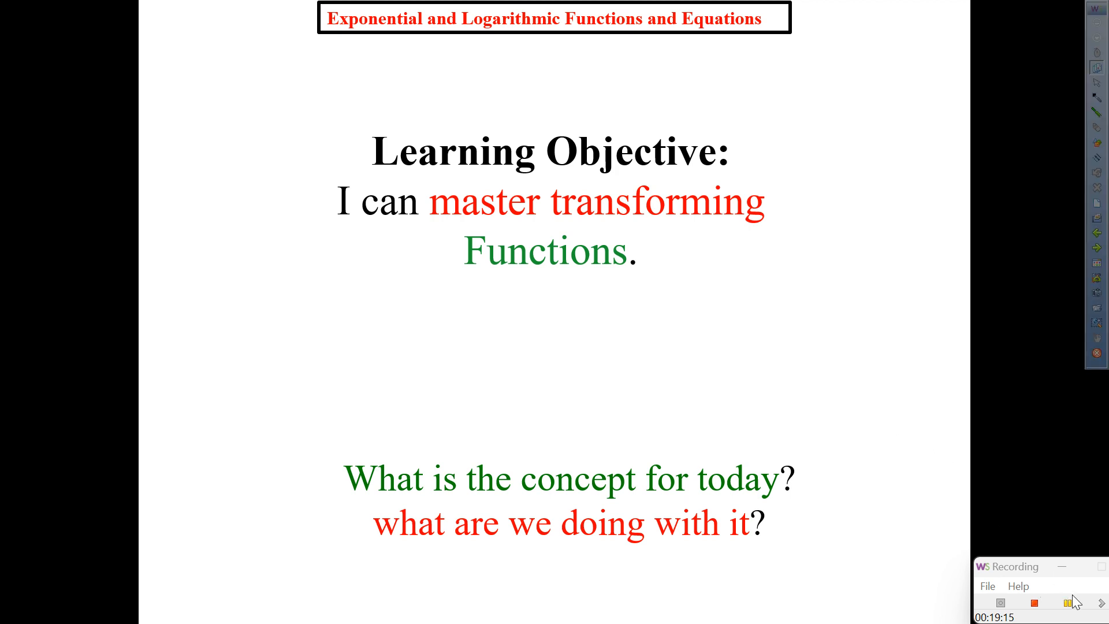
pyautogui.click(1068, 604)
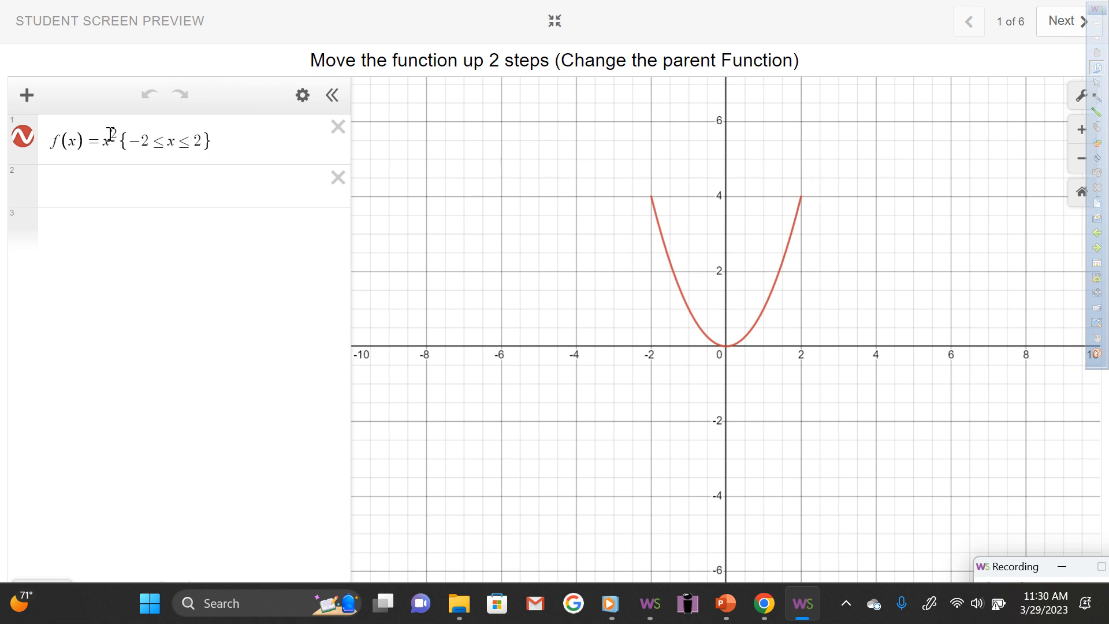
# Step: Change the domain restriction of f(x) = x² in the Desmos activity to −3 ≤ x ≤ 3
pyautogui.moveTo(150, 142); pyautogui.dragTo(145, 145)
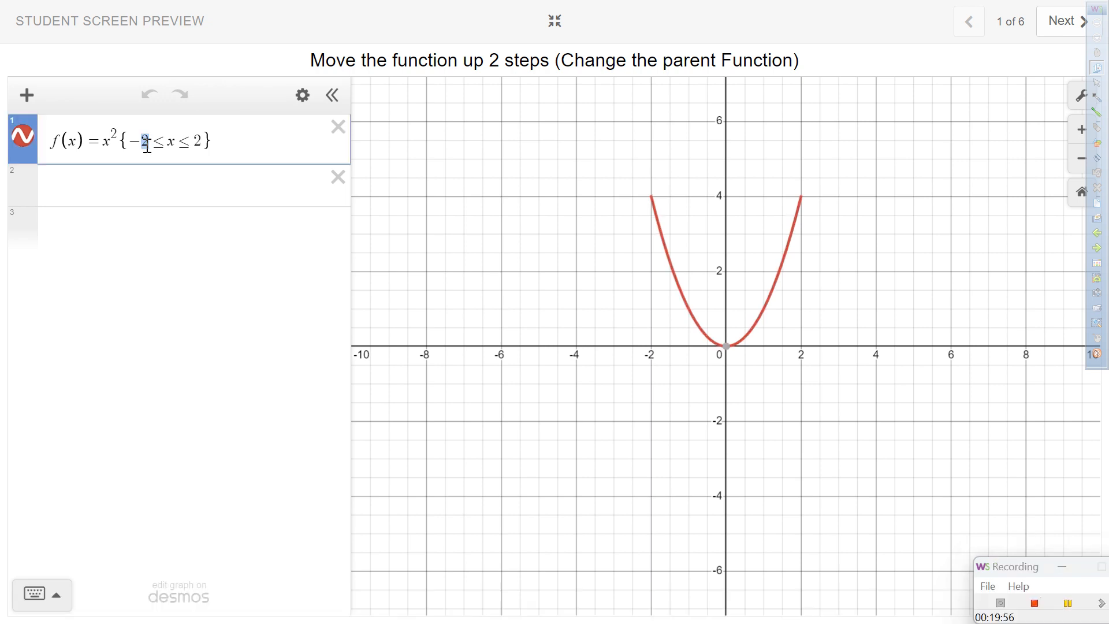
pyautogui.write('3')
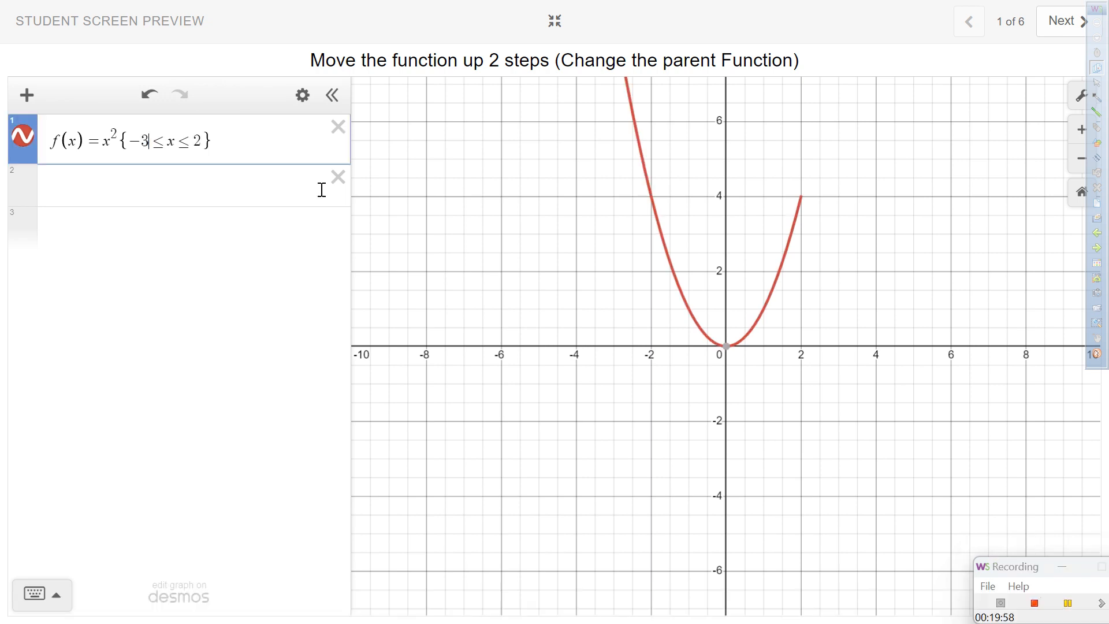
pyautogui.doubleClick(200, 139)
pyautogui.write('3')
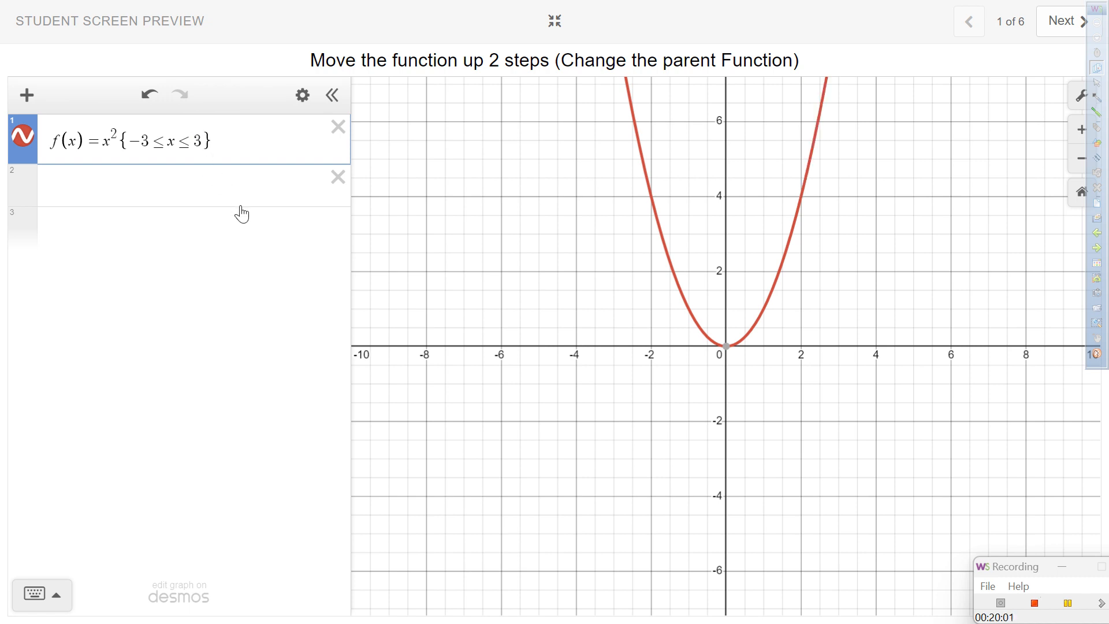
# Step: Set the domain restriction of f(x) = x² back to −2 ≤ x ≤ 2
pyautogui.doubleClick(146, 141)
pyautogui.write('2')
pyautogui.doubleClick(197, 142)
pyautogui.write('2')
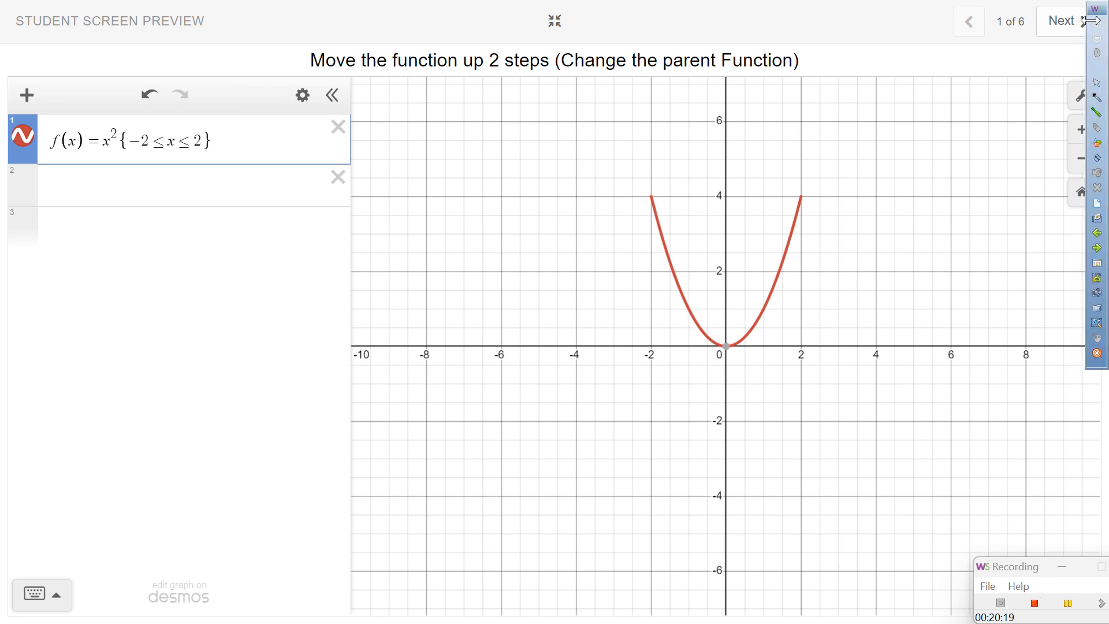
# Step: Set the step of both the x-axis and the y-axis to 1 in the graph settings
pyautogui.click(1097, 23)
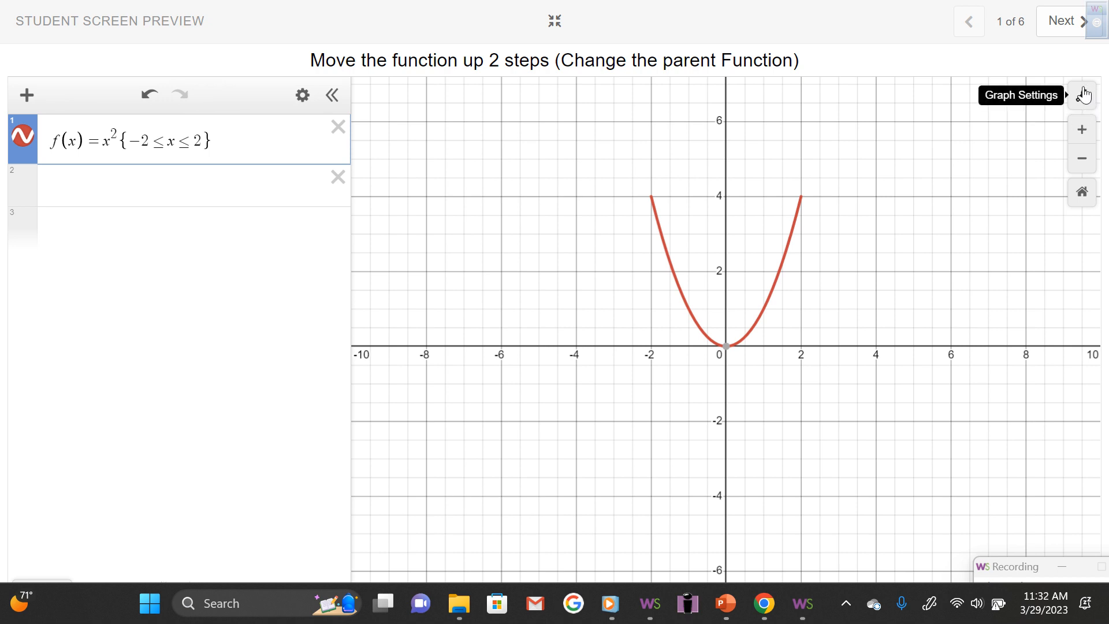
pyautogui.click(1084, 97)
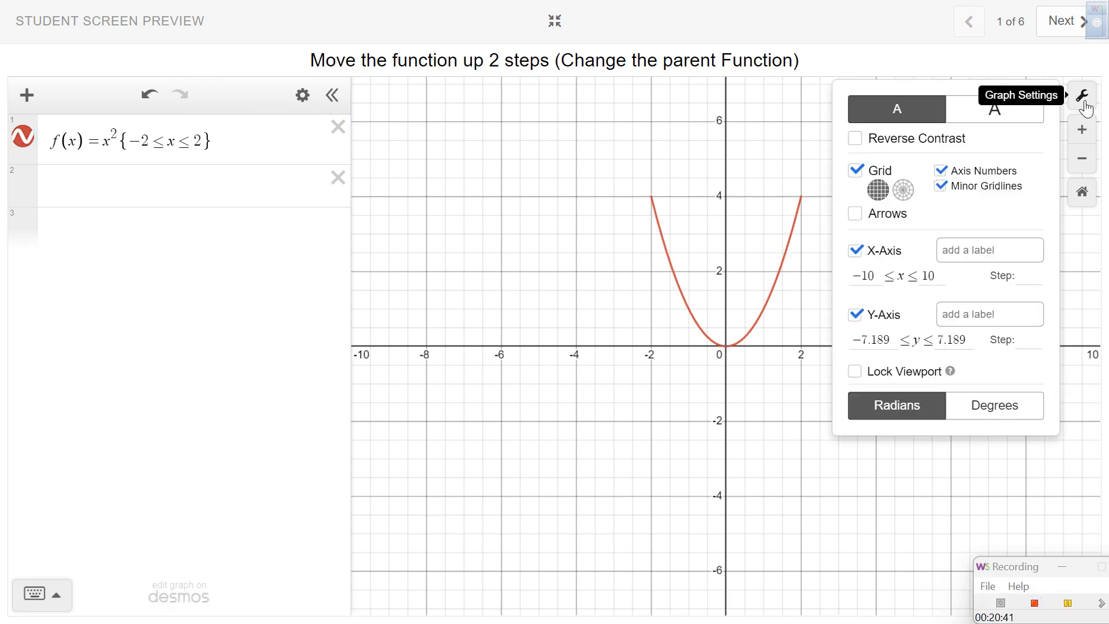
pyautogui.click(1039, 278)
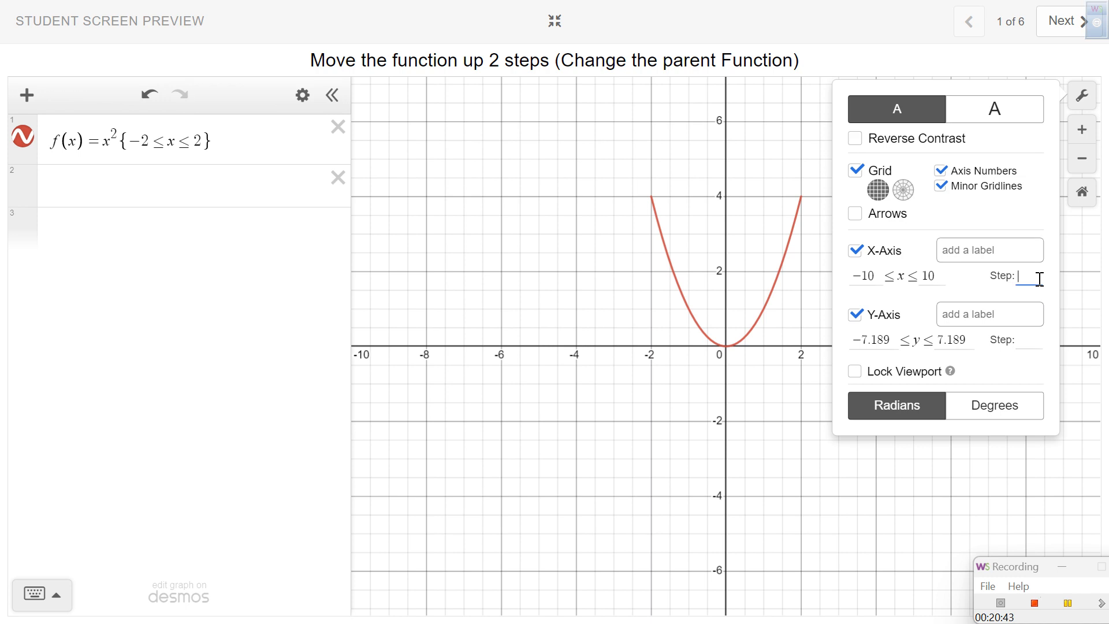
pyautogui.write('1')
pyautogui.click(1028, 340)
pyautogui.write('1')
pyautogui.click(954, 60)
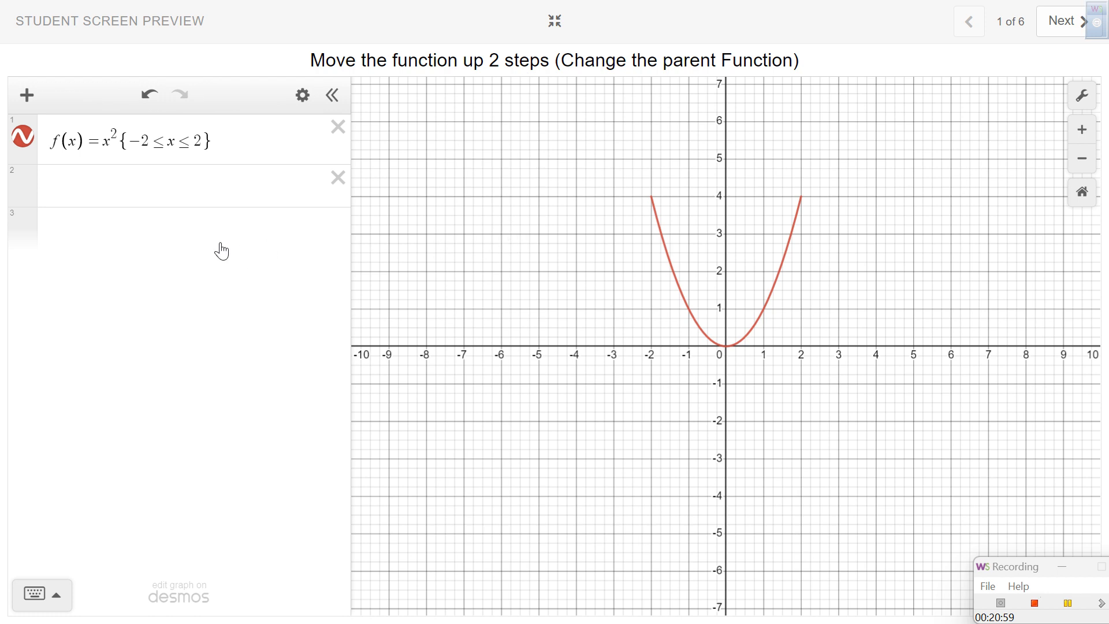
# Step: Enter f(x) = x² + 2 as the second expression to shift the parent function up 2 units
pyautogui.click(90, 182)
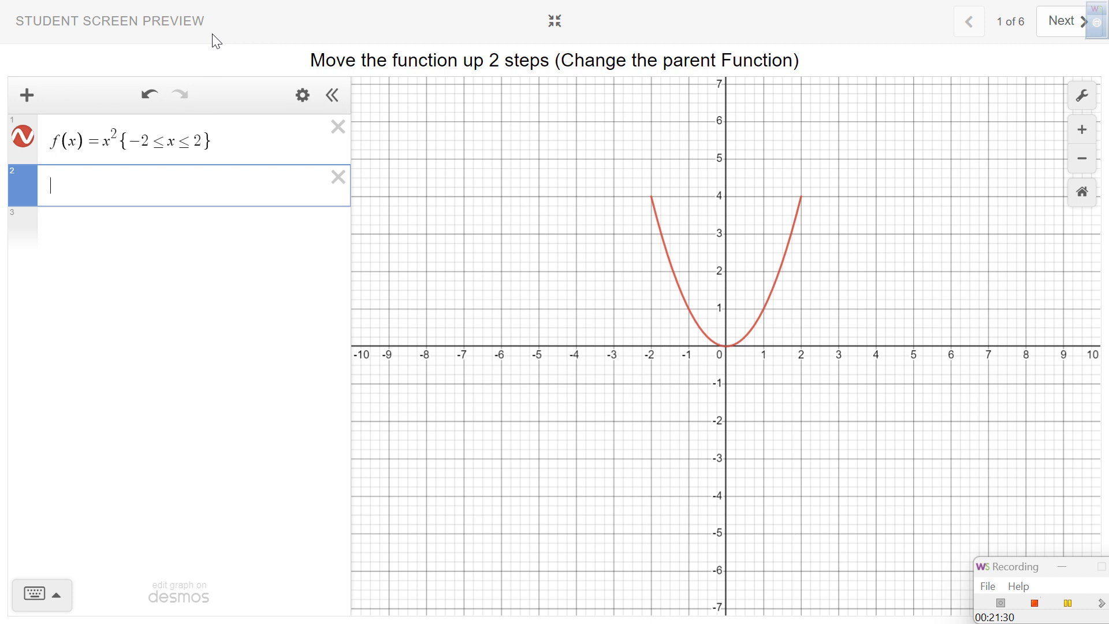
pyautogui.write('f(x)')
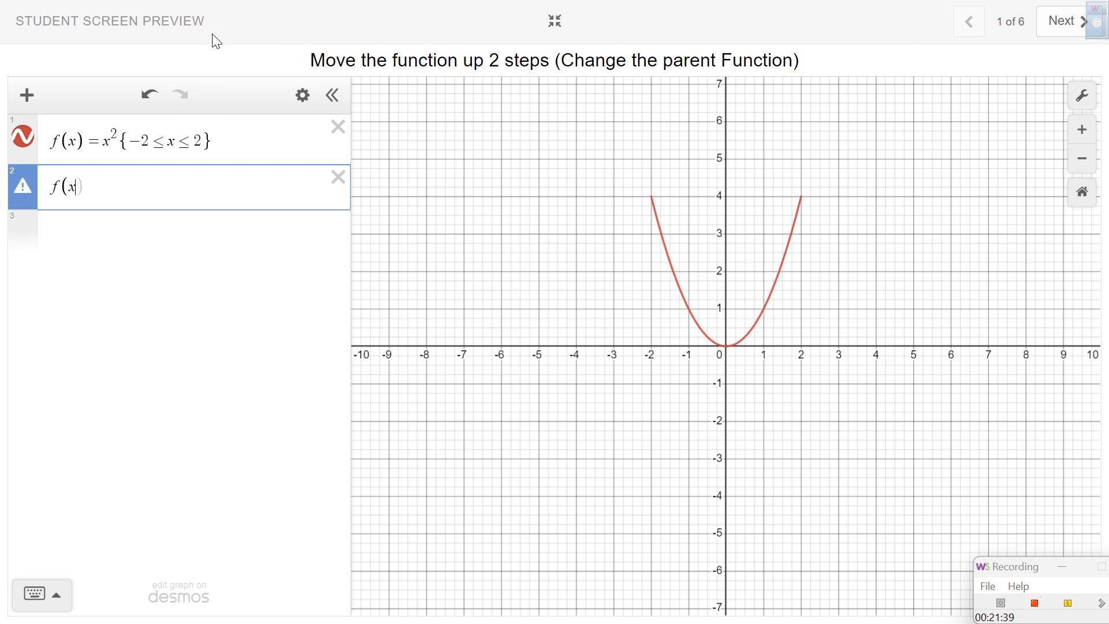
pyautogui.write('=x')
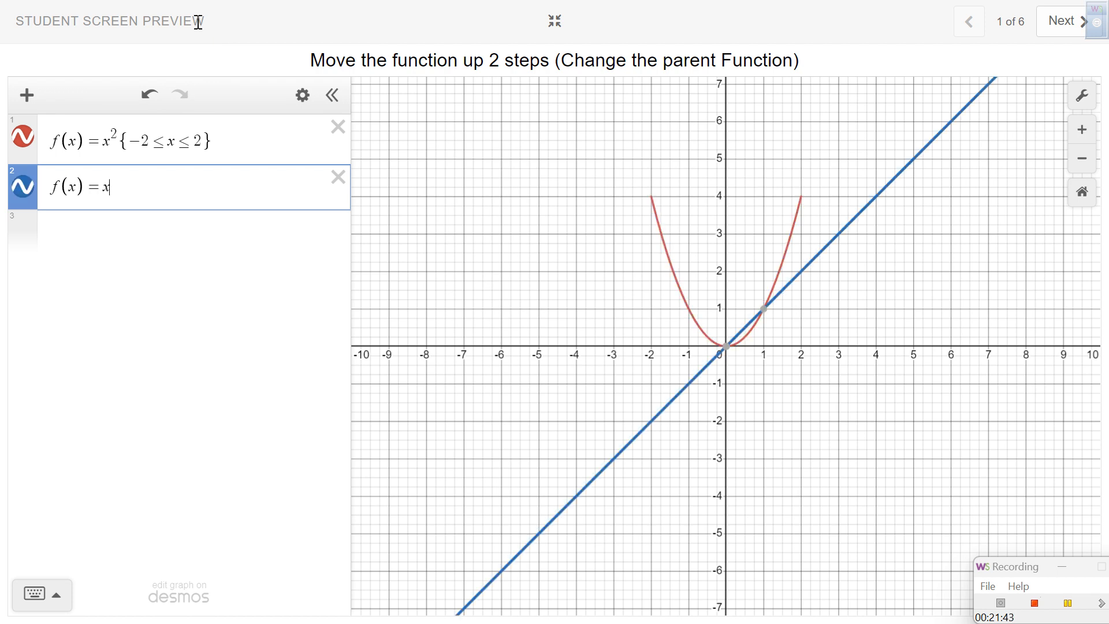
pyautogui.click(58, 600)
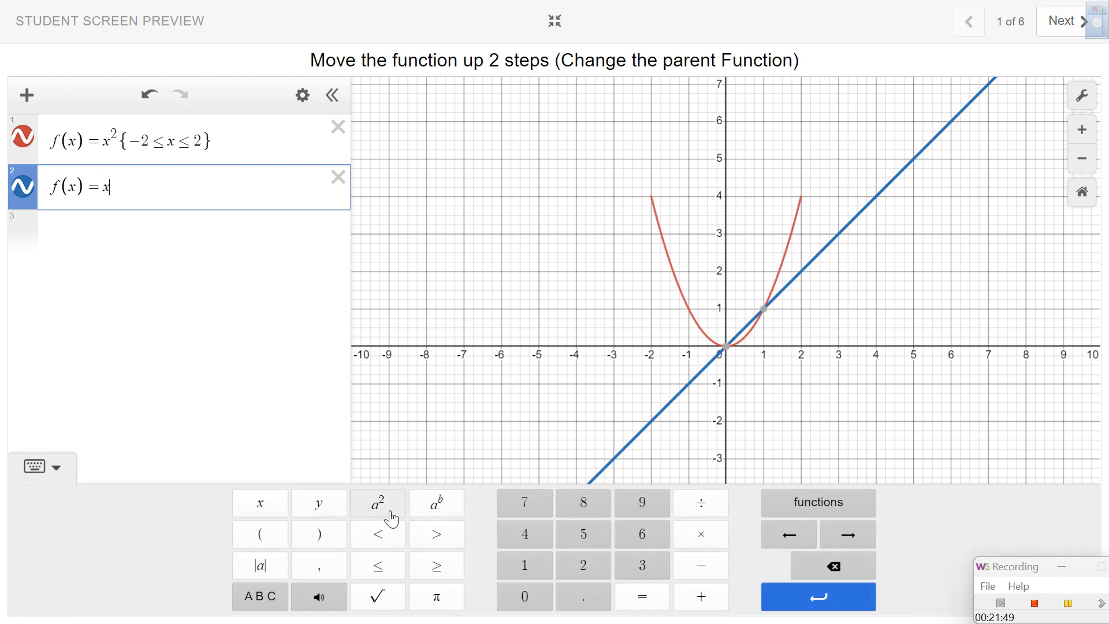
pyautogui.write('^2')
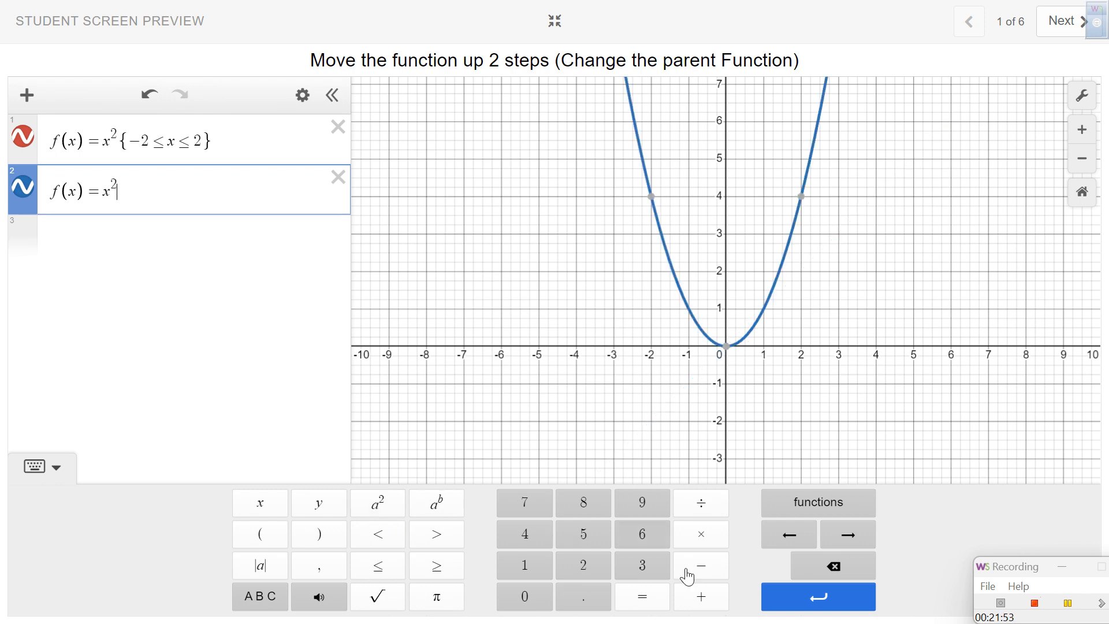
pyautogui.click(701, 597)
pyautogui.click(583, 565)
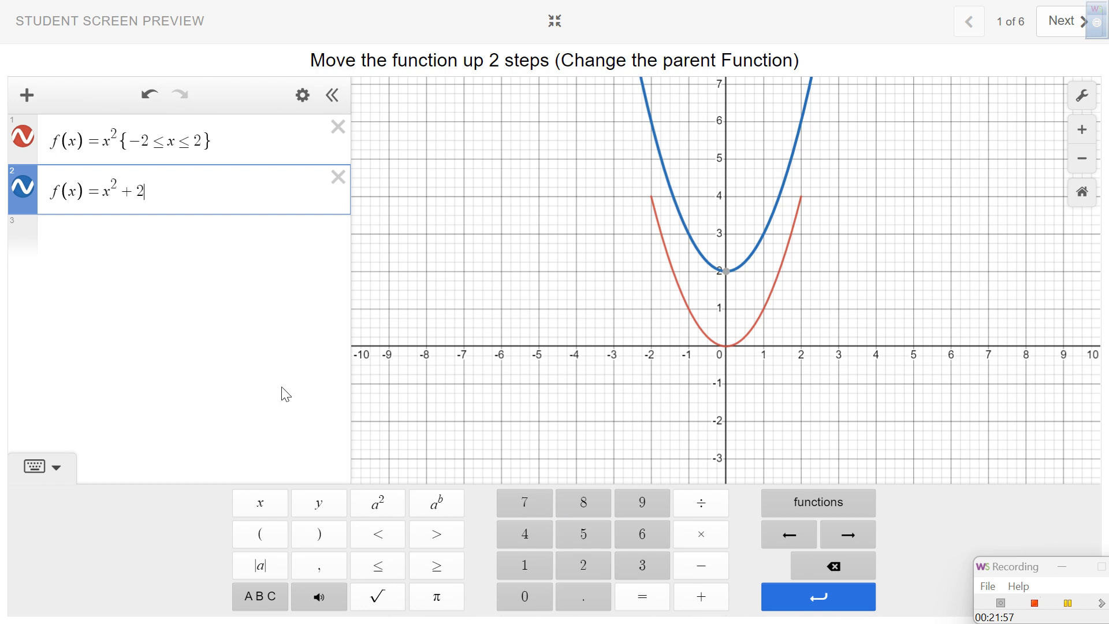
pyautogui.click(57, 466)
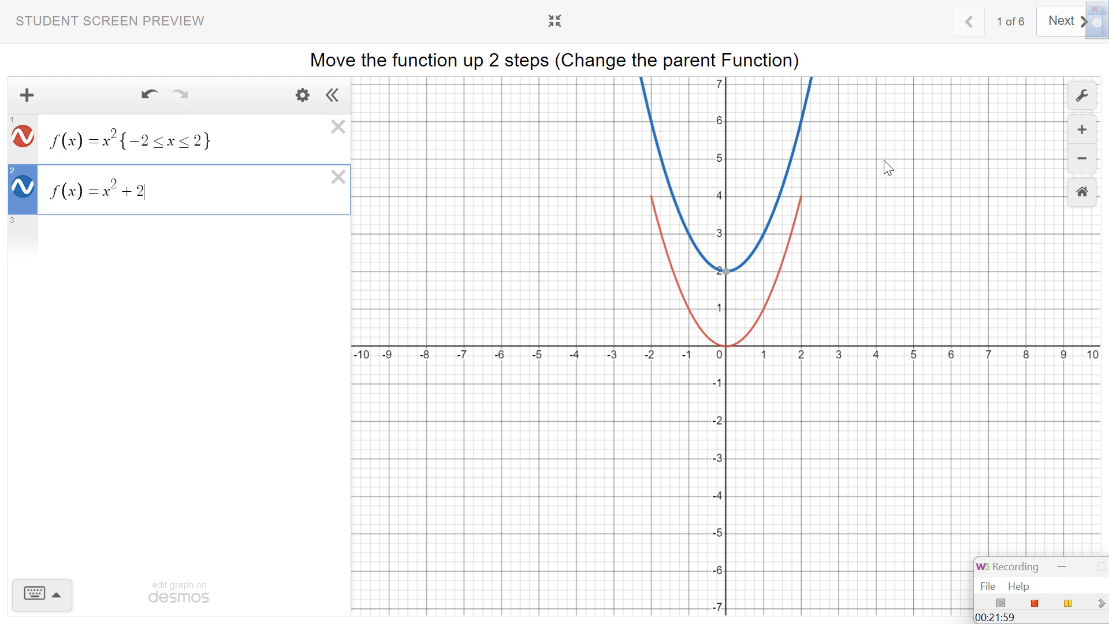
pyautogui.click(1089, 163)
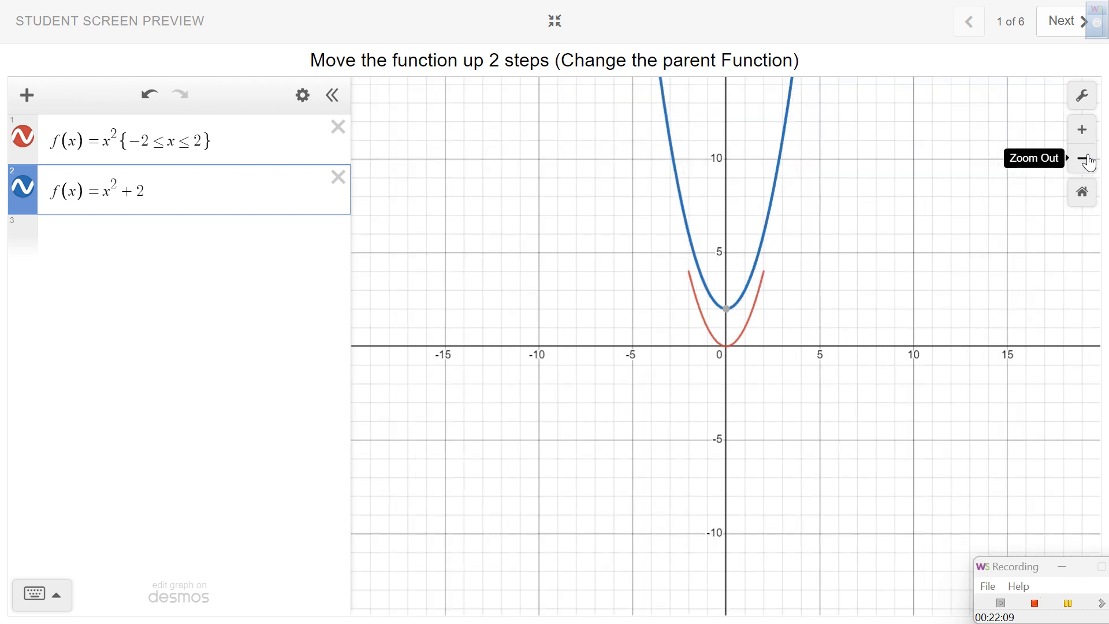
pyautogui.click(1090, 163)
pyautogui.click(1090, 164)
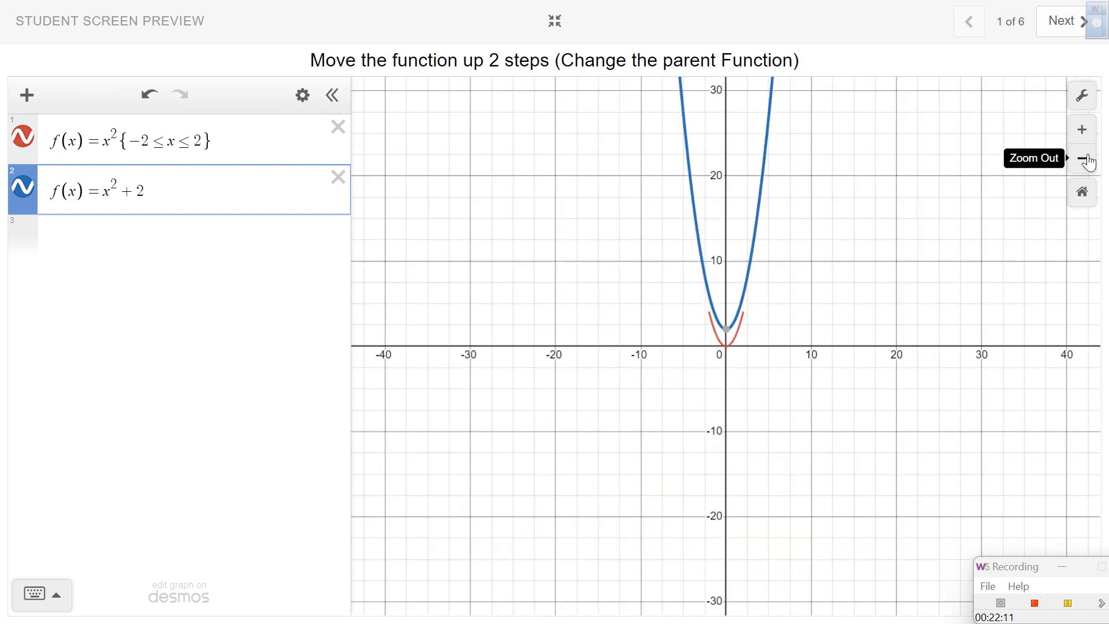
pyautogui.click(1091, 139)
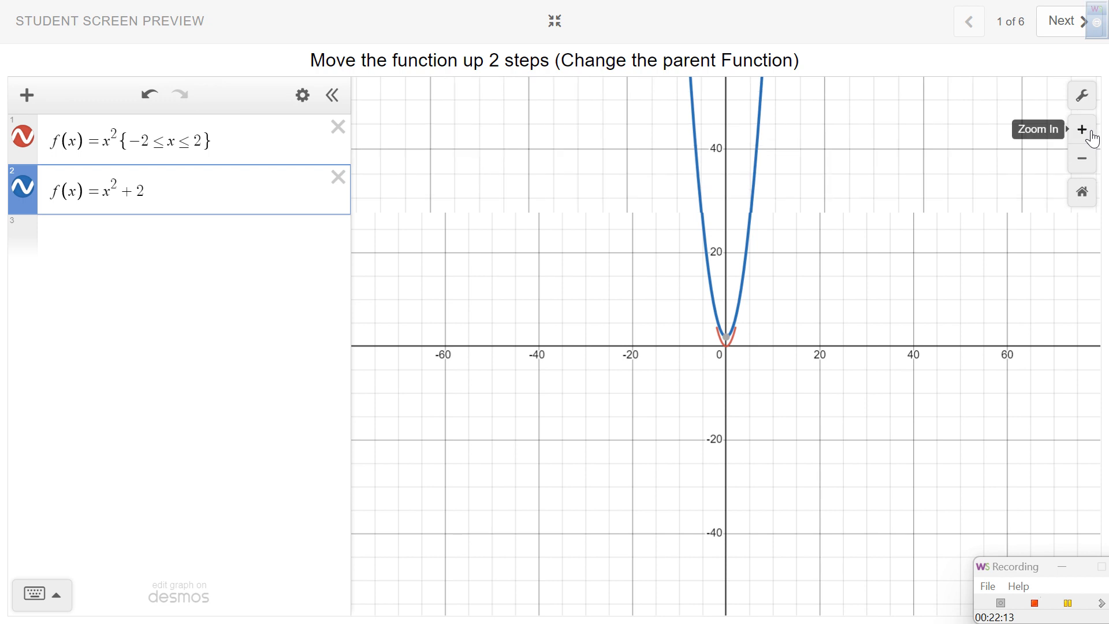
pyautogui.click(1092, 138)
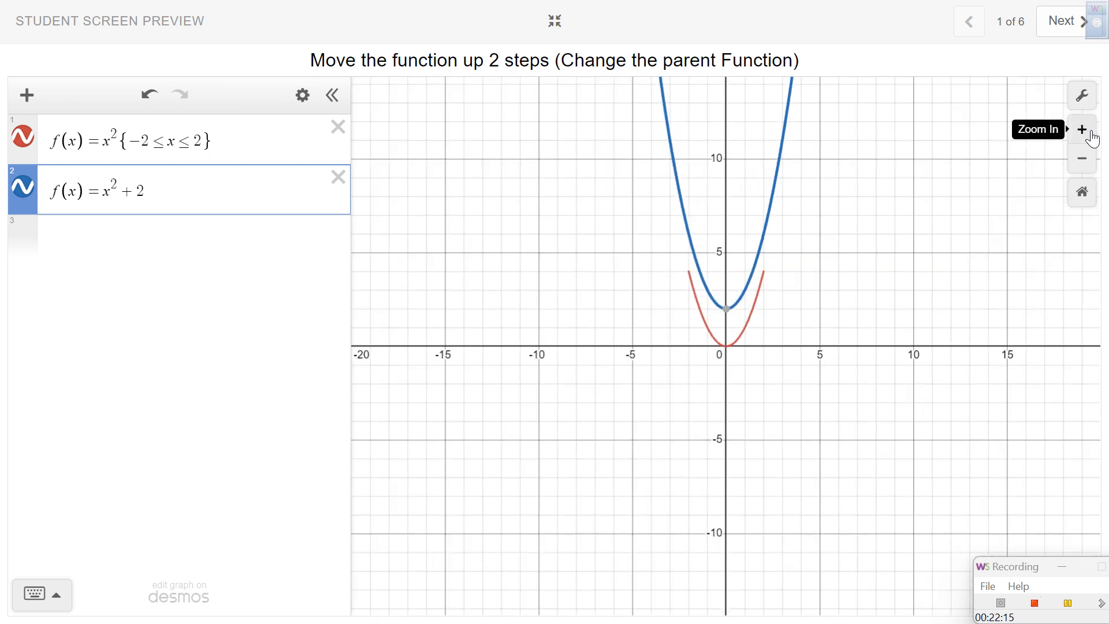
pyautogui.click(1092, 139)
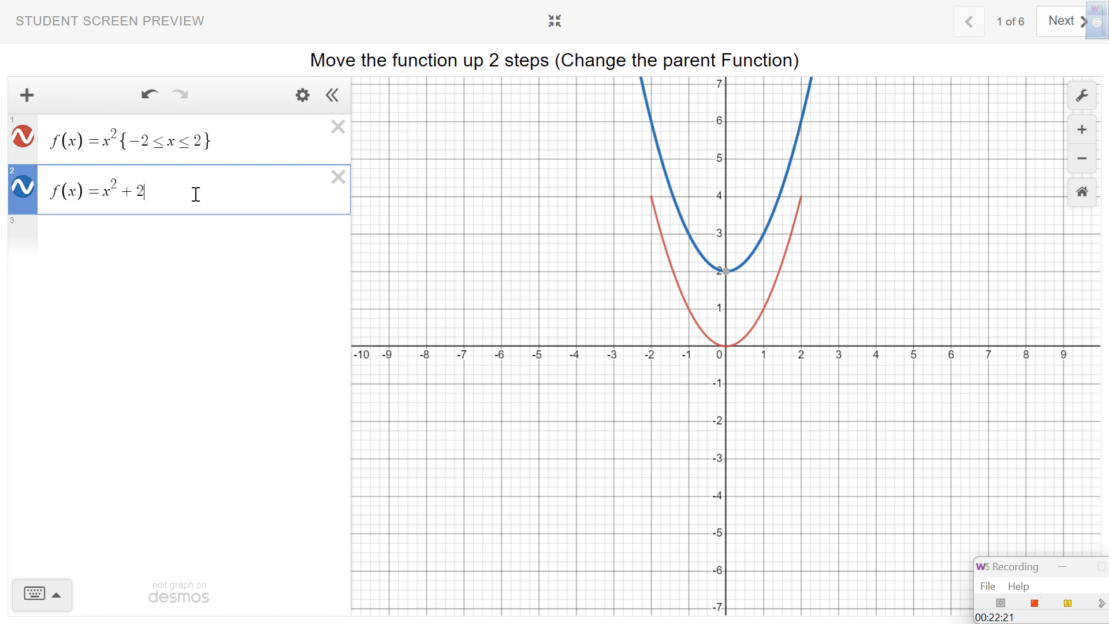
# Step: Add the domain restriction {−2 ≤ x ≤ 2} to f(x) = x² + 2
pyautogui.moveTo(516, 8)
pyautogui.write('{=2')
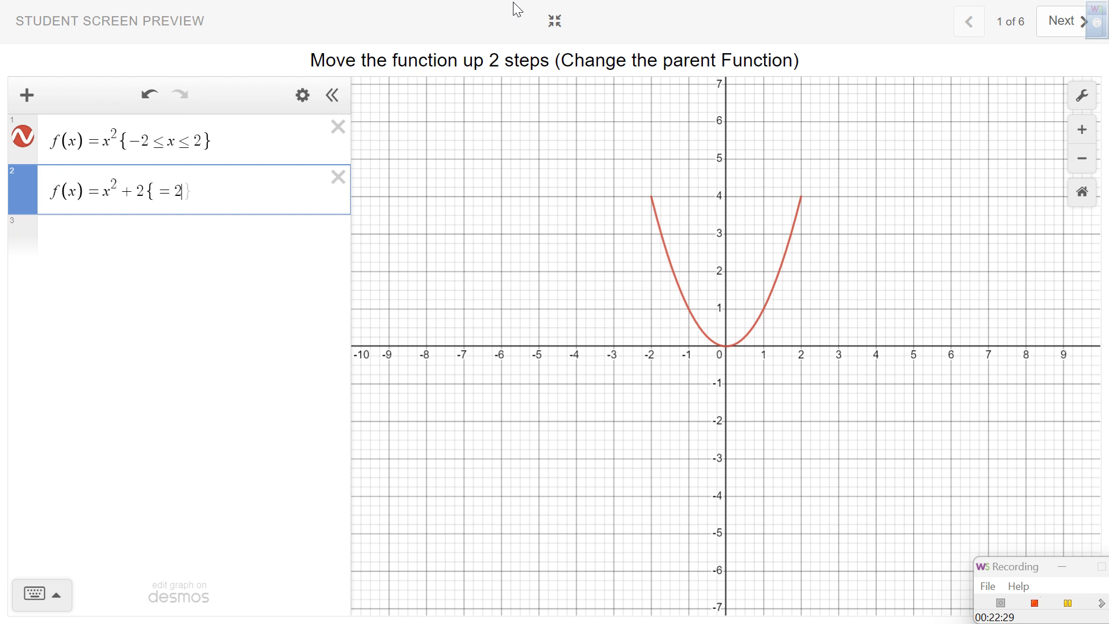
pyautogui.click(63, 600)
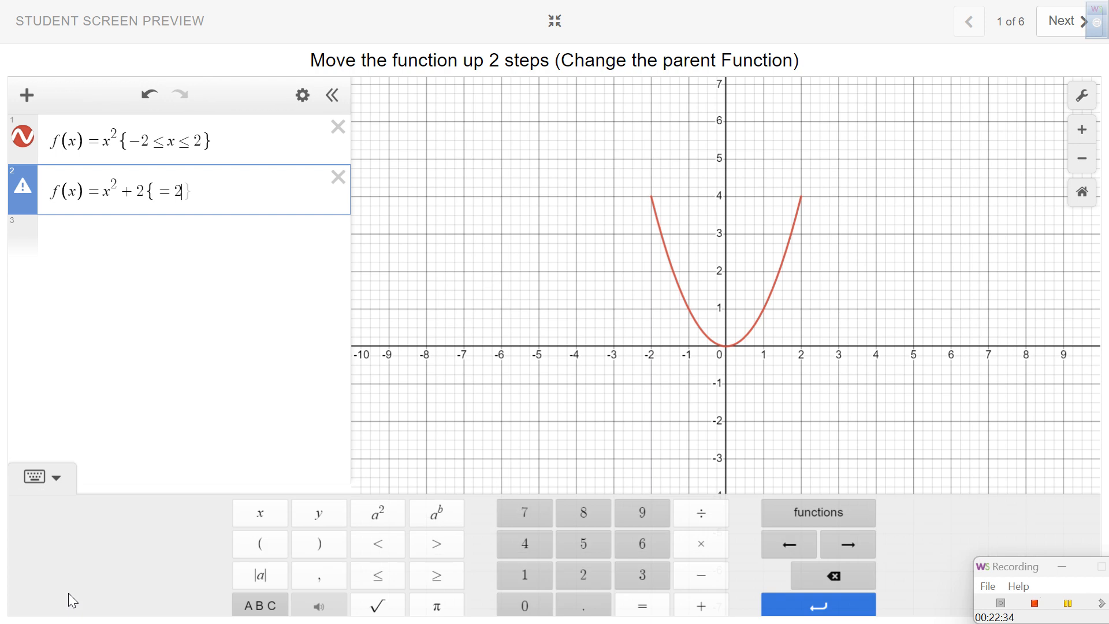
pyautogui.click(377, 572)
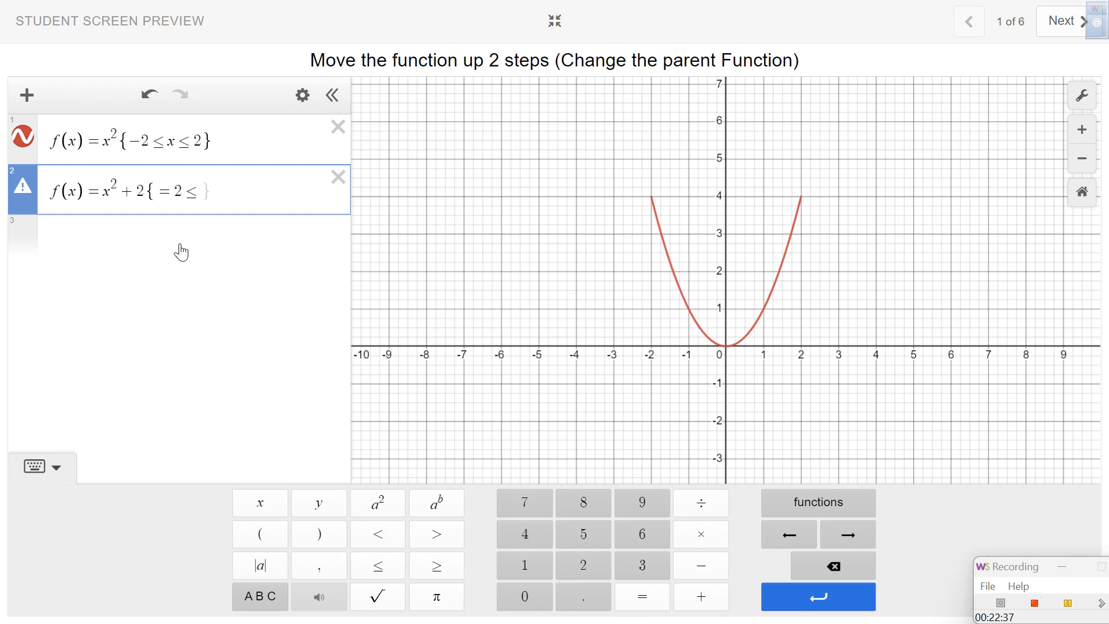
pyautogui.click(174, 197)
pyautogui.press('BackSpace')
pyautogui.write('-2≤')
pyautogui.write('x')
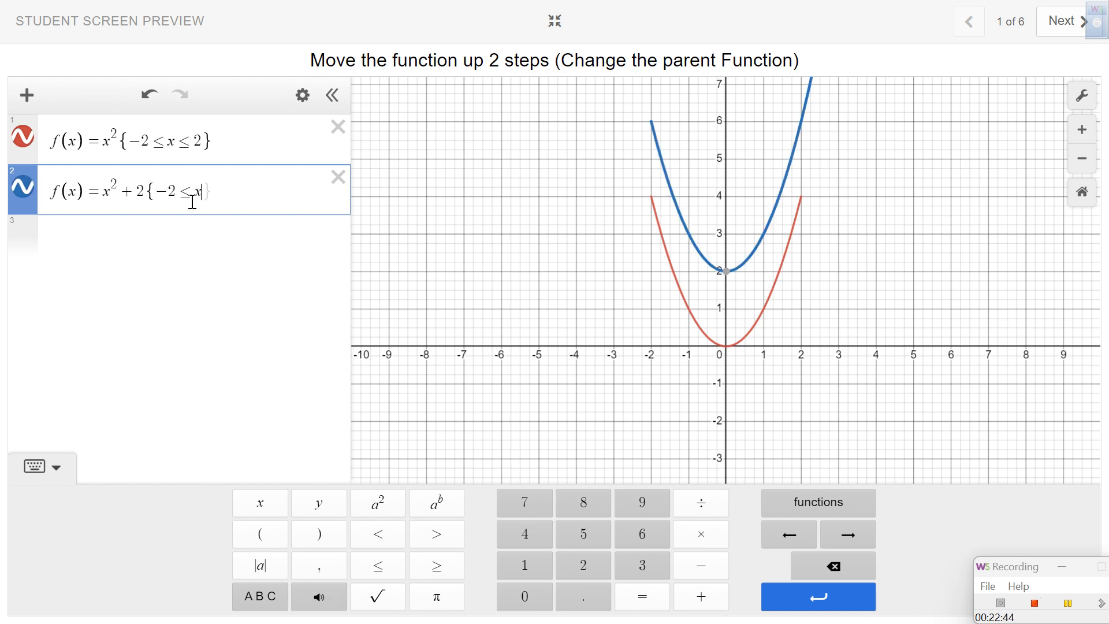
pyautogui.click(378, 569)
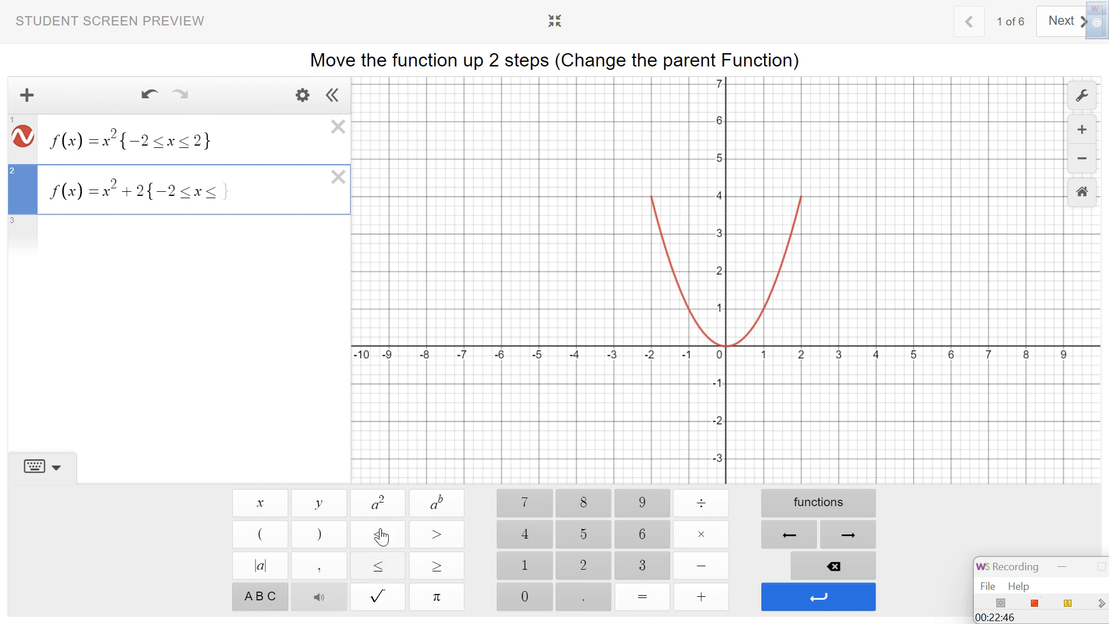
pyautogui.write('2')
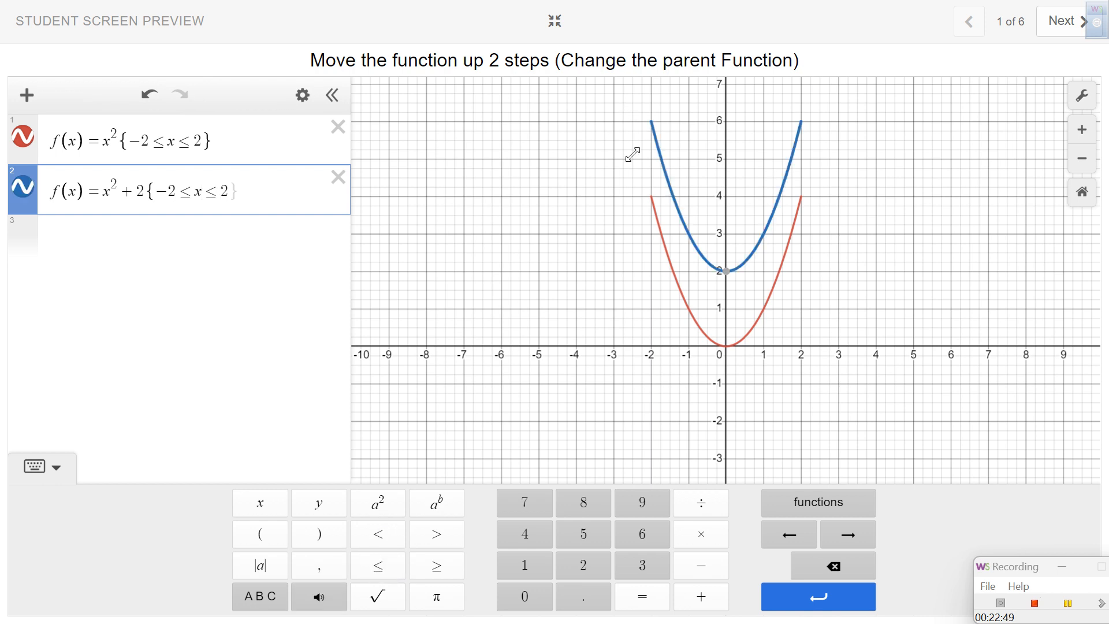
pyautogui.press('Right')
pyautogui.click(246, 319)
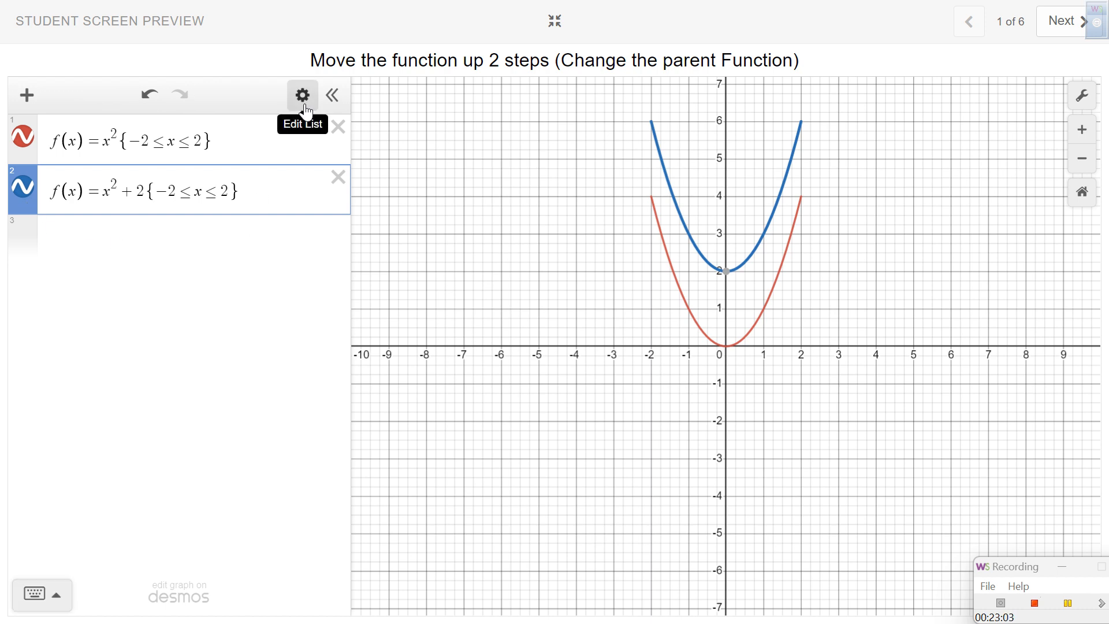
# Step: Change the line colour of the f(x) = x² + 2 graph to green and finish editing the list
pyautogui.click(303, 96)
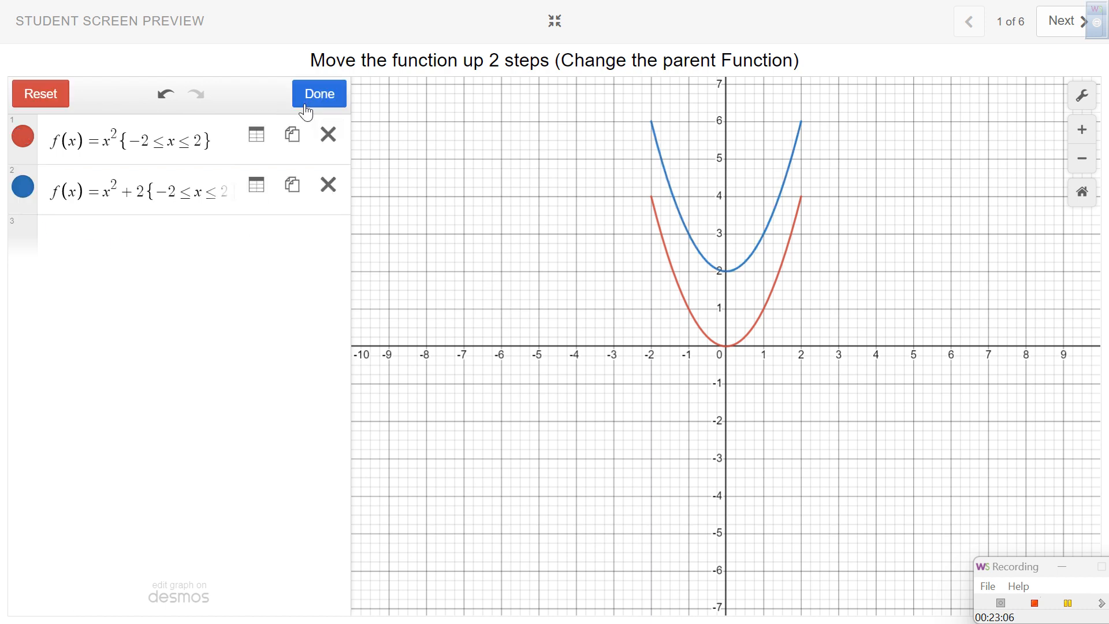
pyautogui.click(23, 186)
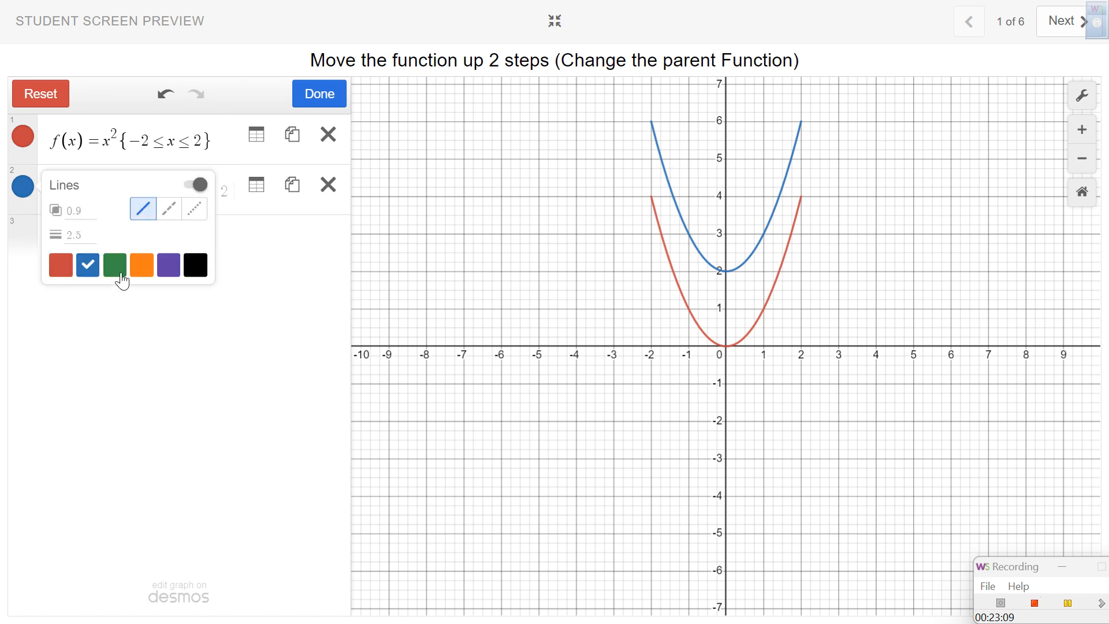
pyautogui.click(122, 271)
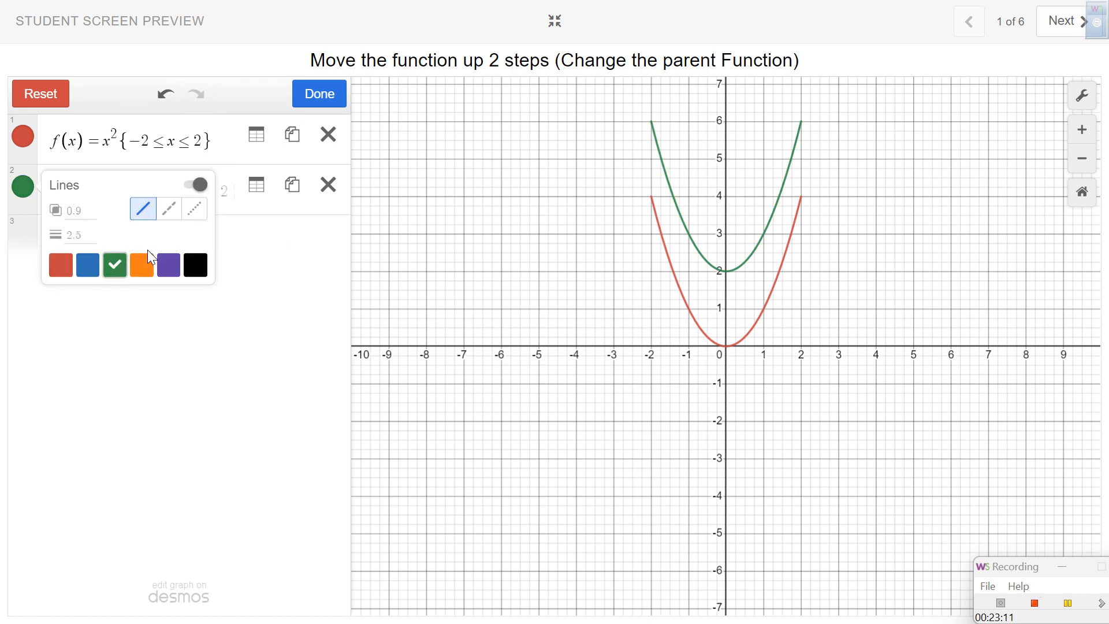
pyautogui.click(328, 95)
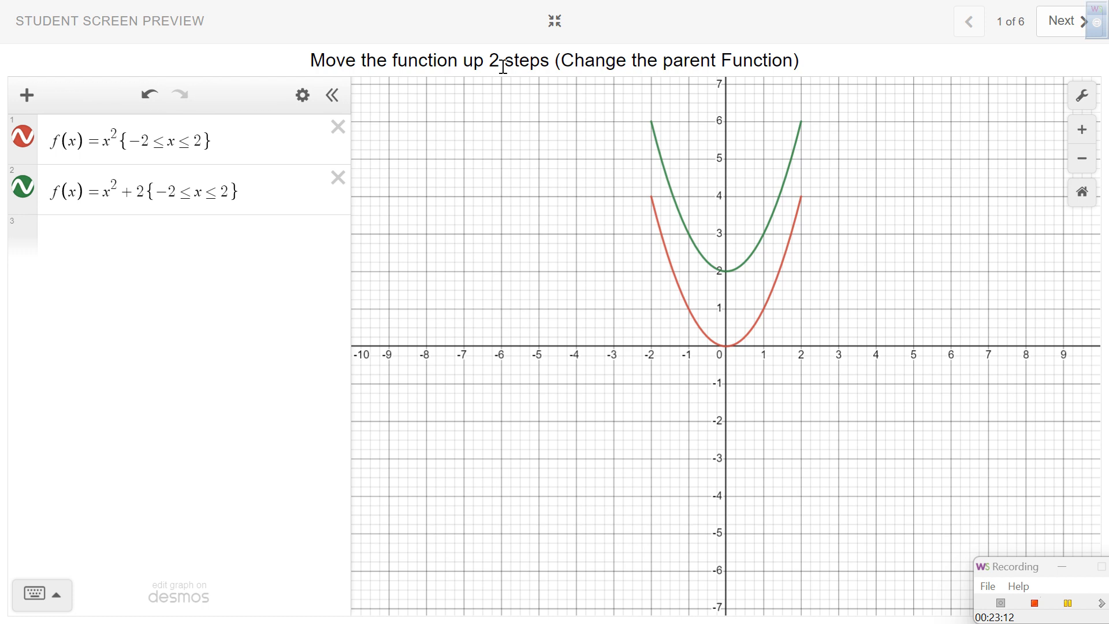
pyautogui.click(554, 24)
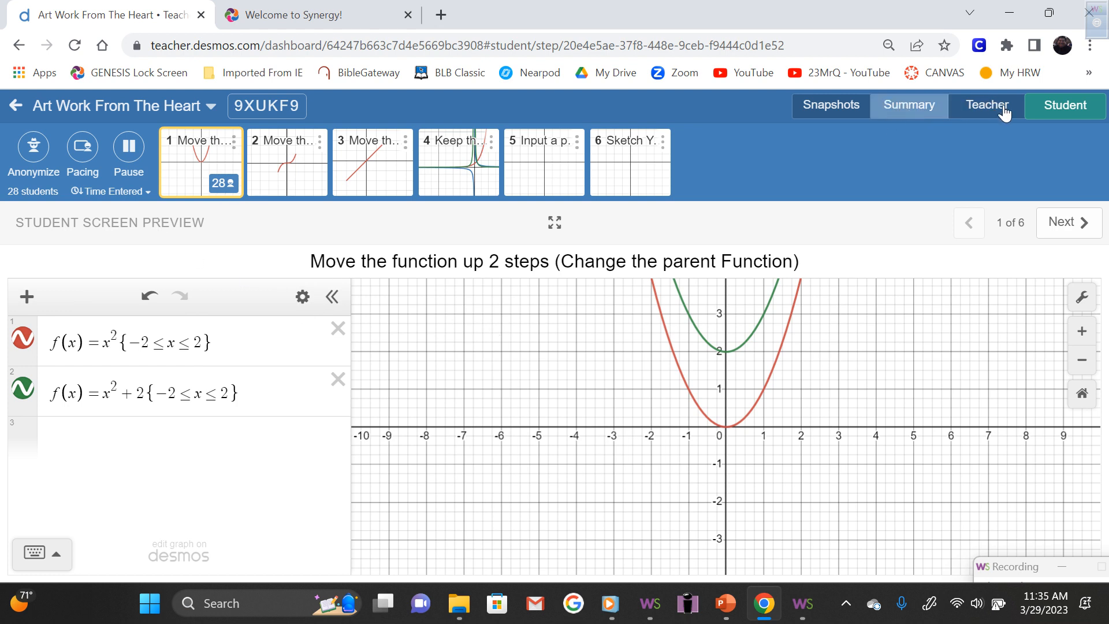
pyautogui.click(1021, 578)
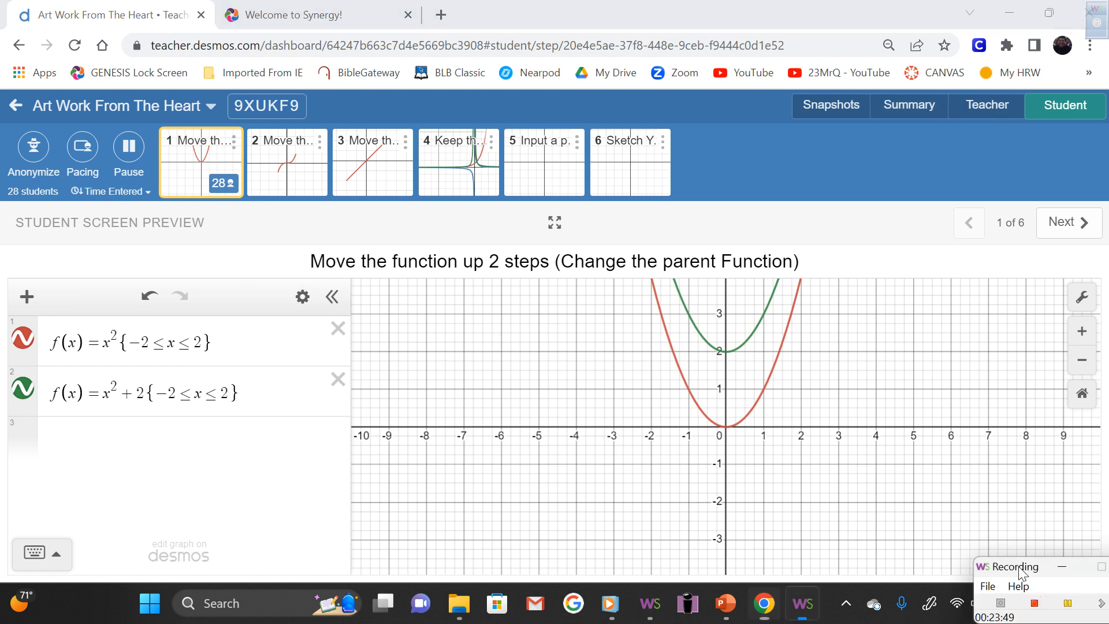
pyautogui.click(1067, 602)
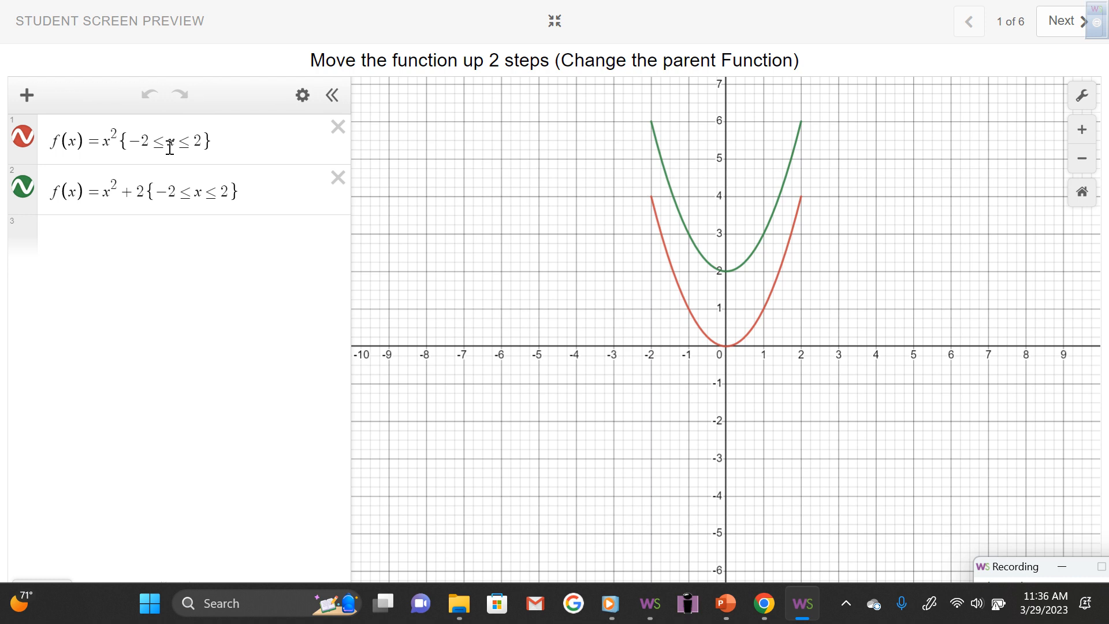
# Step: Copy the whole expression f(x) = x² {−2 ≤ x ≤ 2} into the third expression row
pyautogui.click(215, 137)
pyautogui.moveTo(214, 138); pyautogui.dragTo(58, 138)
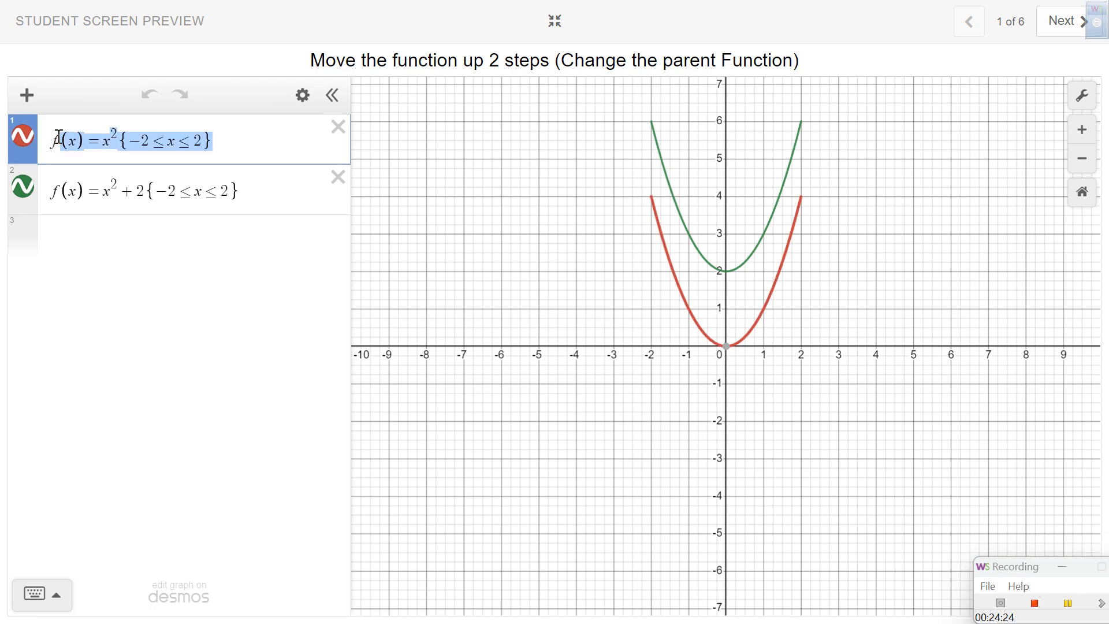
pyautogui.moveTo(139, 139); pyautogui.dragTo(224, 131)
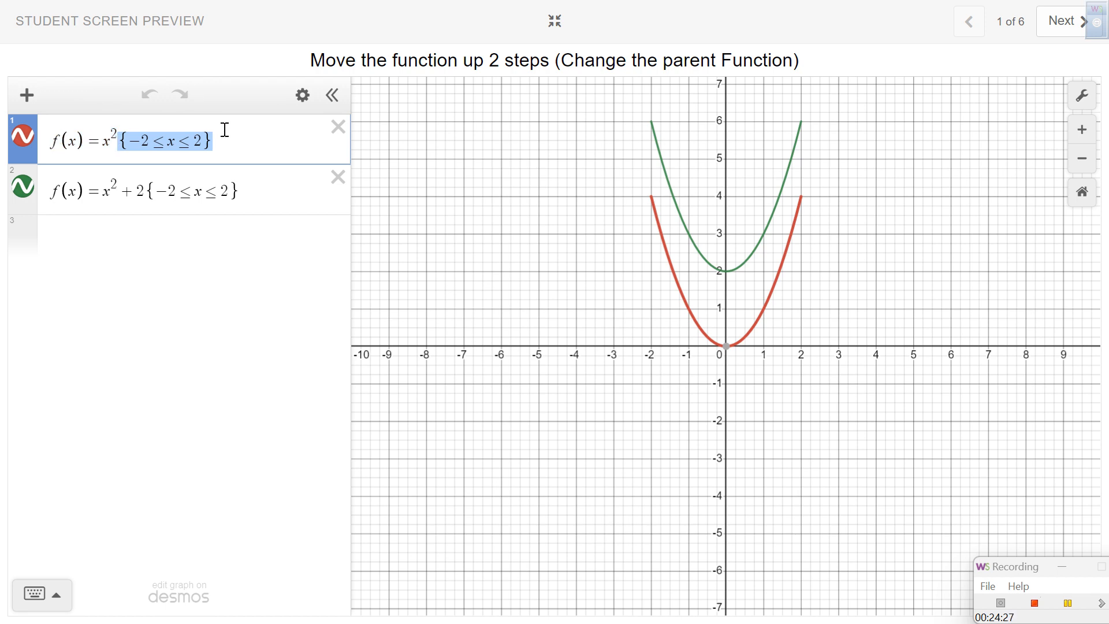
pyautogui.moveTo(135, 138); pyautogui.dragTo(52, 140)
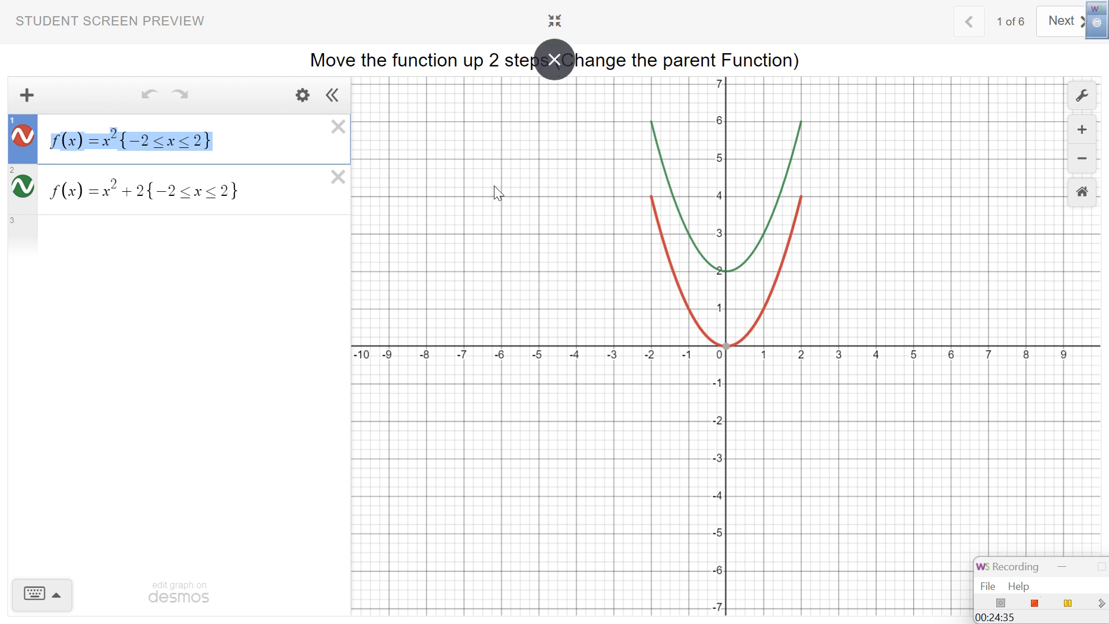
pyautogui.click(95, 237)
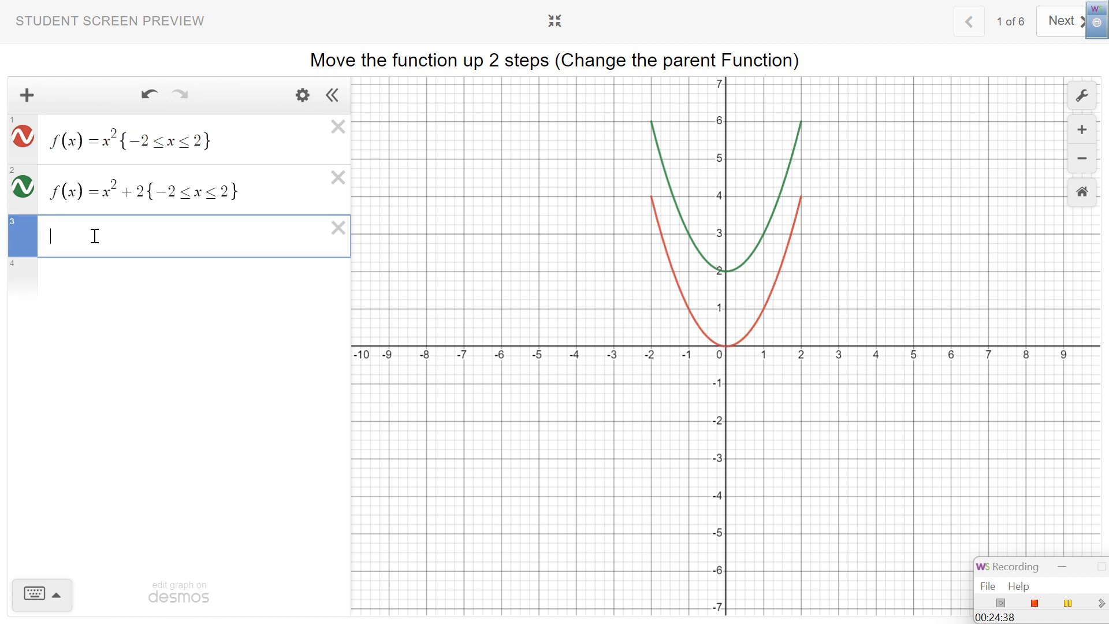
pyautogui.click(148, 102)
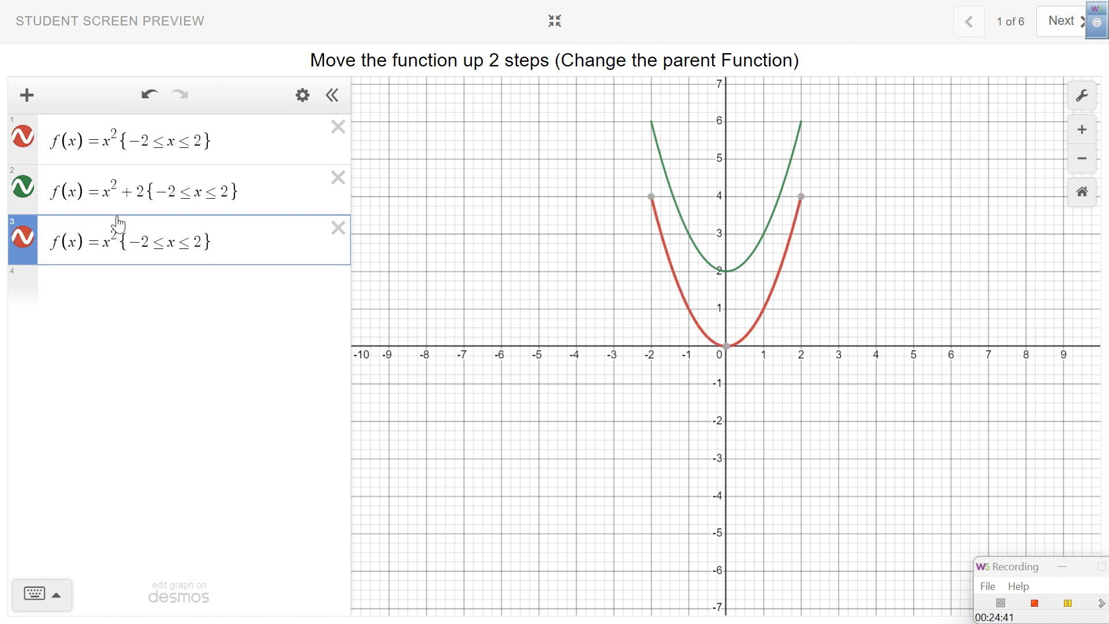
# Step: Change the third expression to f(x) = x² − 5 {−2 ≤ x ≤ 2} to shift the parent function down 5 units
pyautogui.click(121, 242)
pyautogui.write('-1')
pyautogui.press('BackSpace')
pyautogui.write('5')
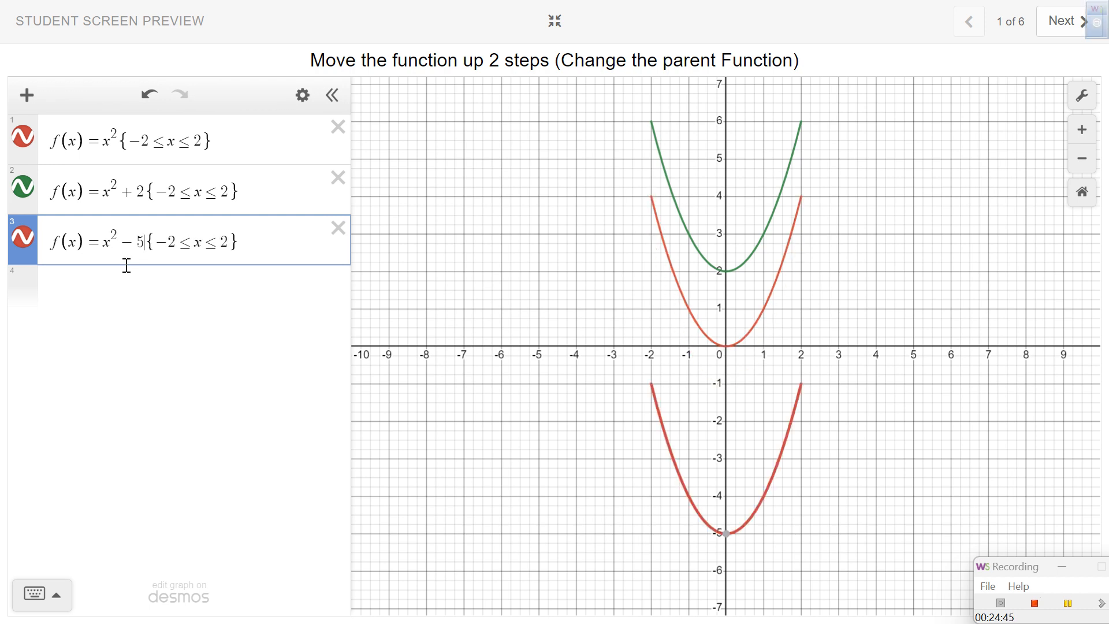
# Step: Change the line colour of the f(x) = x² − 5 graph to purple and finish editing the list
pyautogui.click(301, 109)
pyautogui.click(23, 239)
pyautogui.click(163, 314)
pyautogui.click(328, 97)
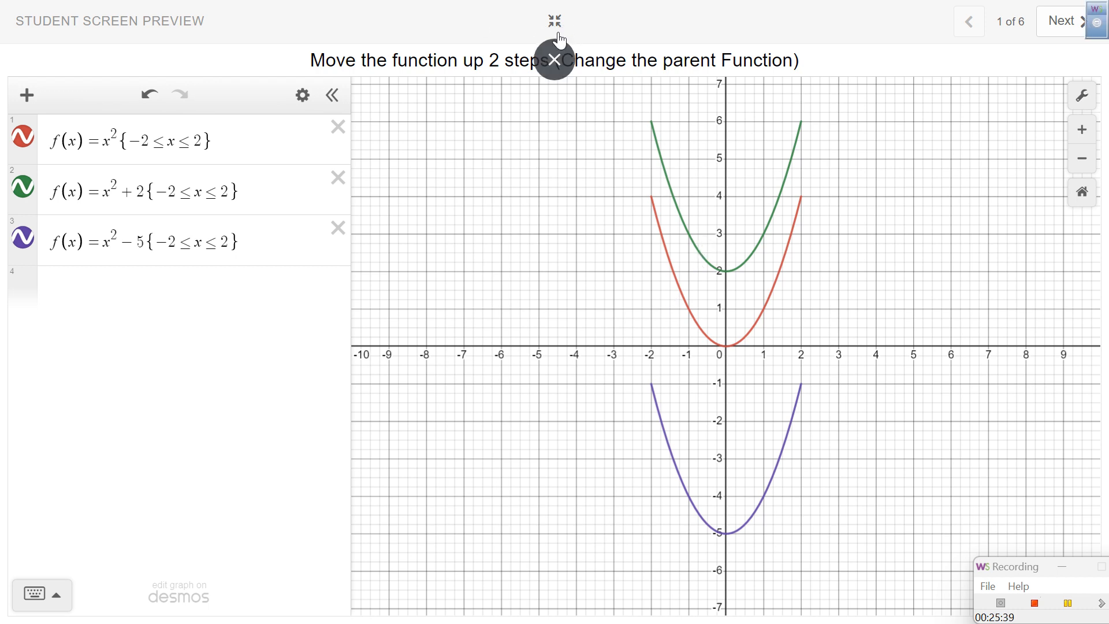
# Step: Leave the full-screen preview, advance to screen 2 of the activity and show it in full screen
pyautogui.click(555, 59)
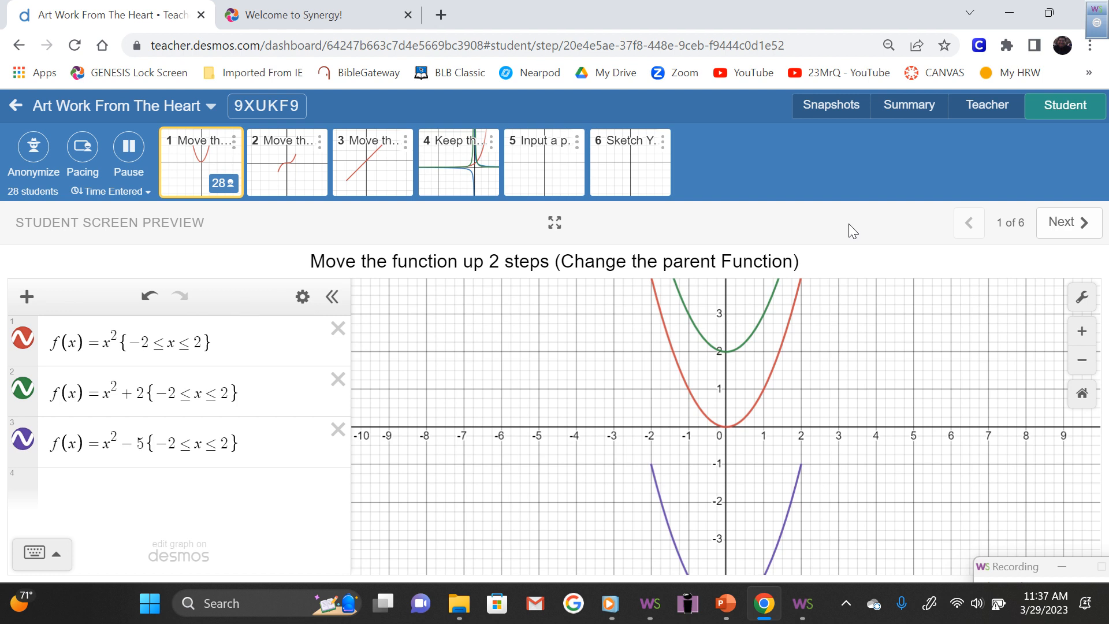
pyautogui.click(1069, 232)
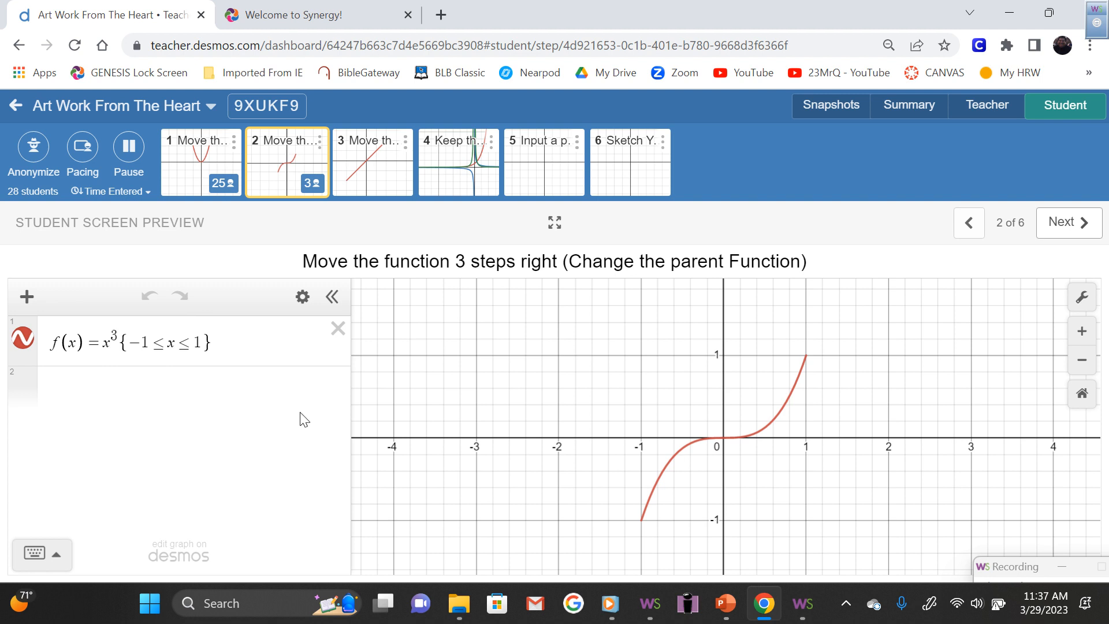
pyautogui.click(554, 223)
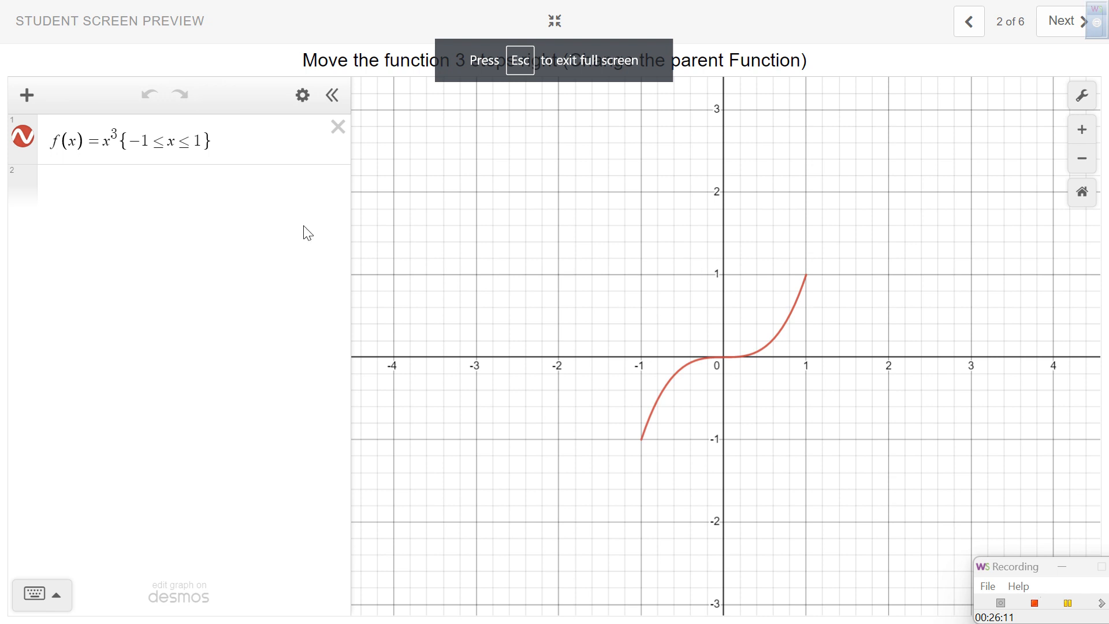
# Step: Enter f(x) = (x − 3)³ as the second expression to shift the cubic parent function 3 units right
pyautogui.click(67, 189)
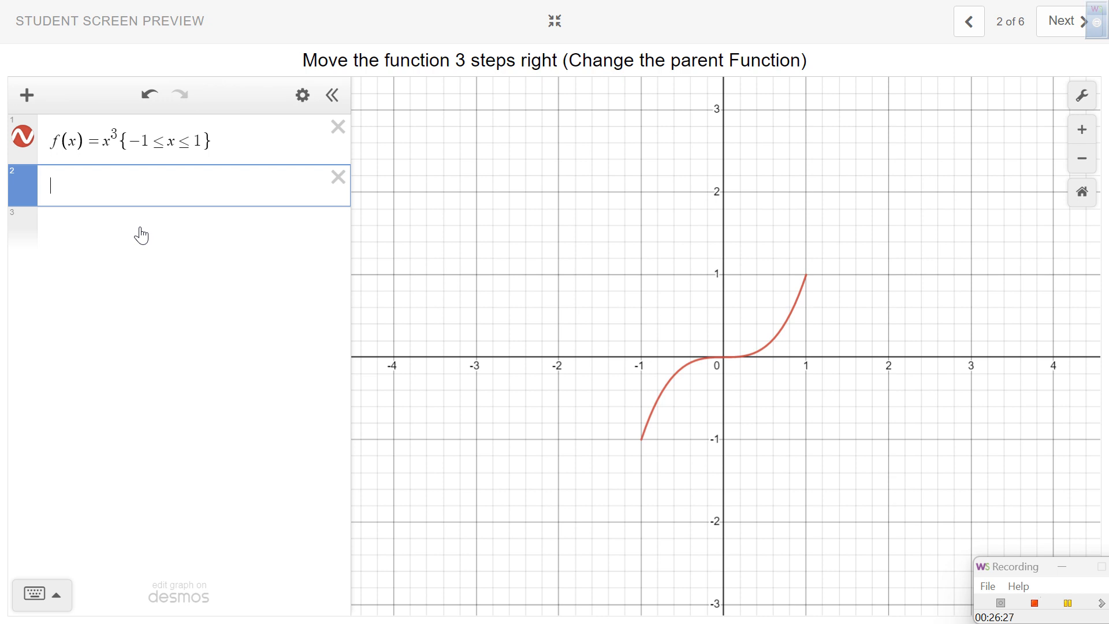
pyautogui.write('f(x) ')
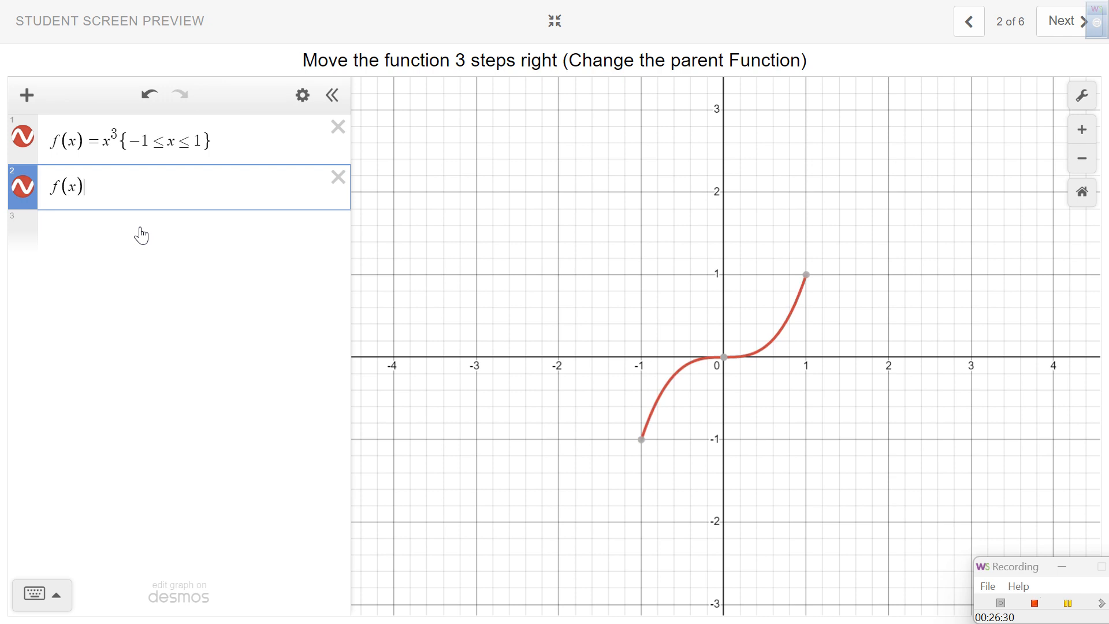
pyautogui.write('=')
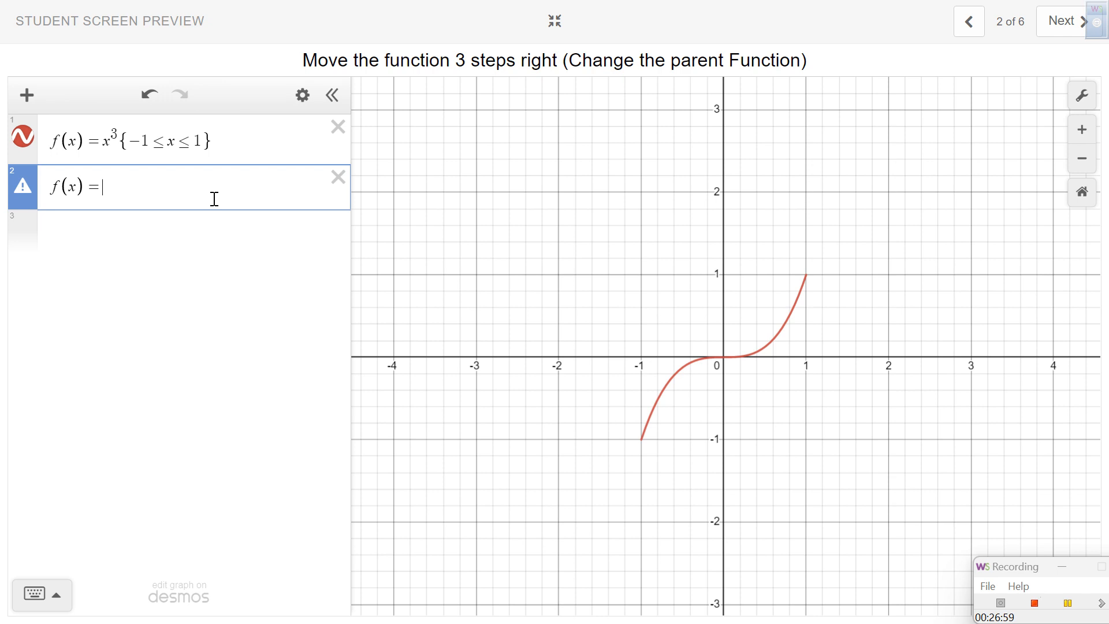
pyautogui.write('(x ')
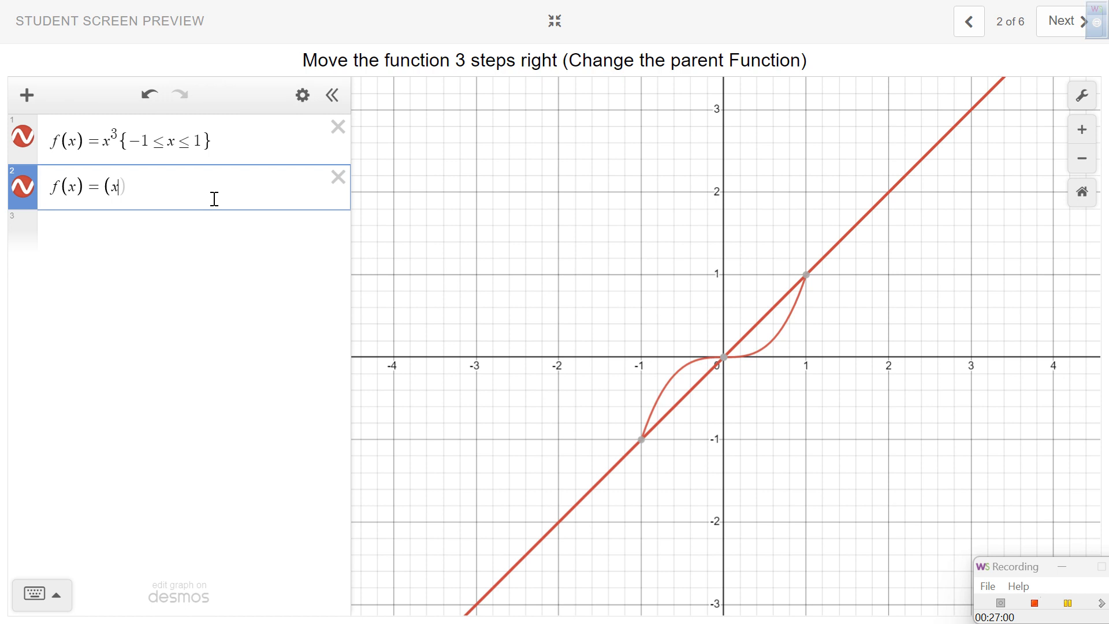
pyautogui.write('- 3')
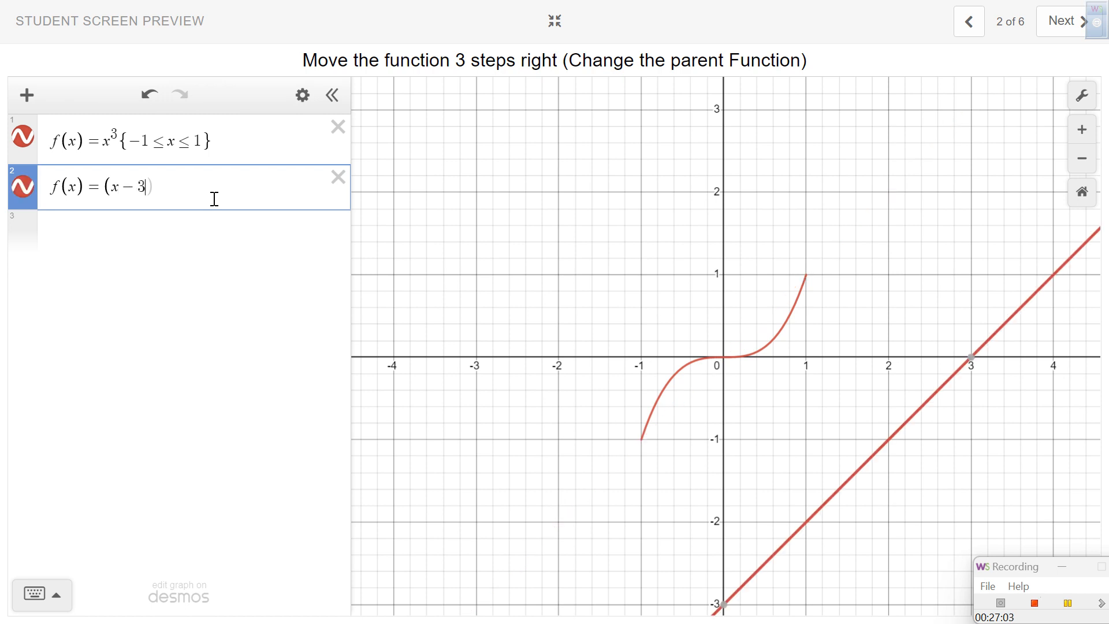
pyautogui.write(')')
pyautogui.click(60, 595)
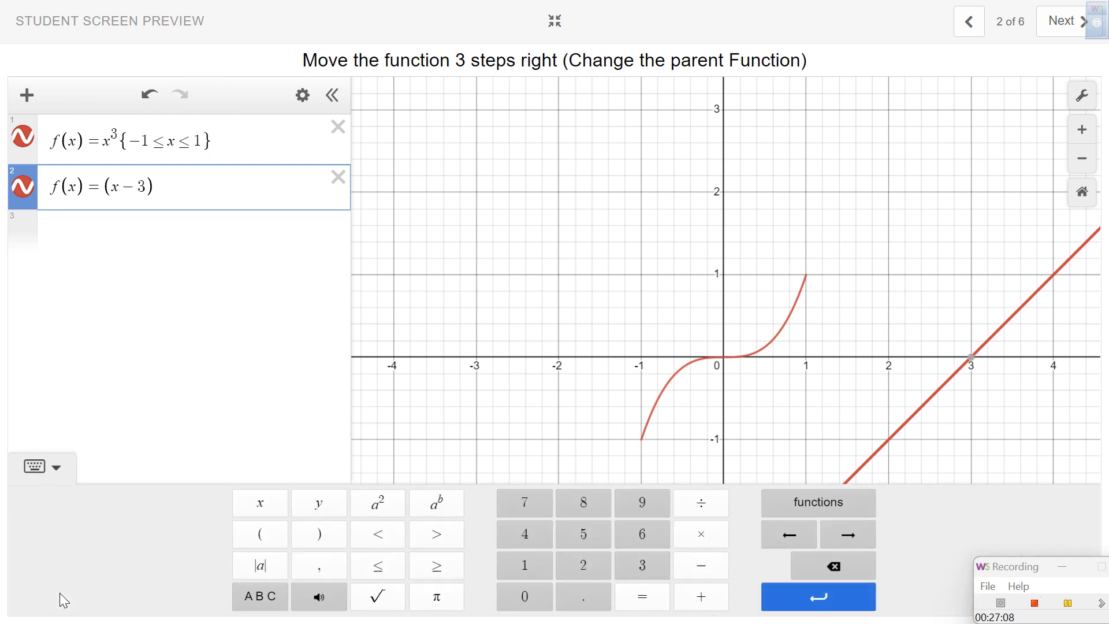
pyautogui.click(440, 511)
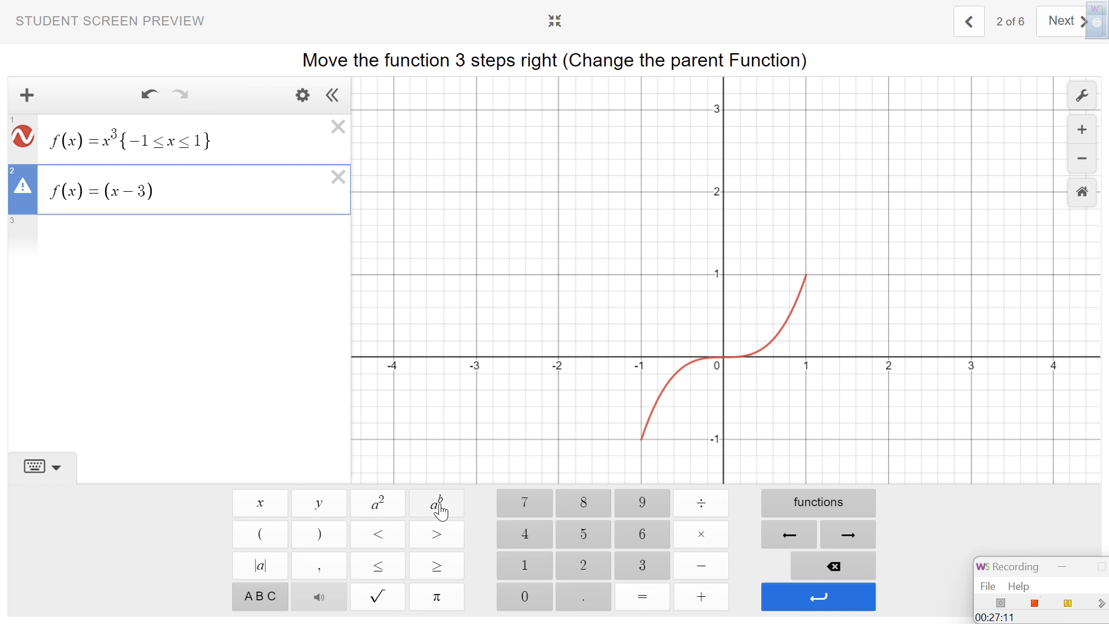
pyautogui.write('3')
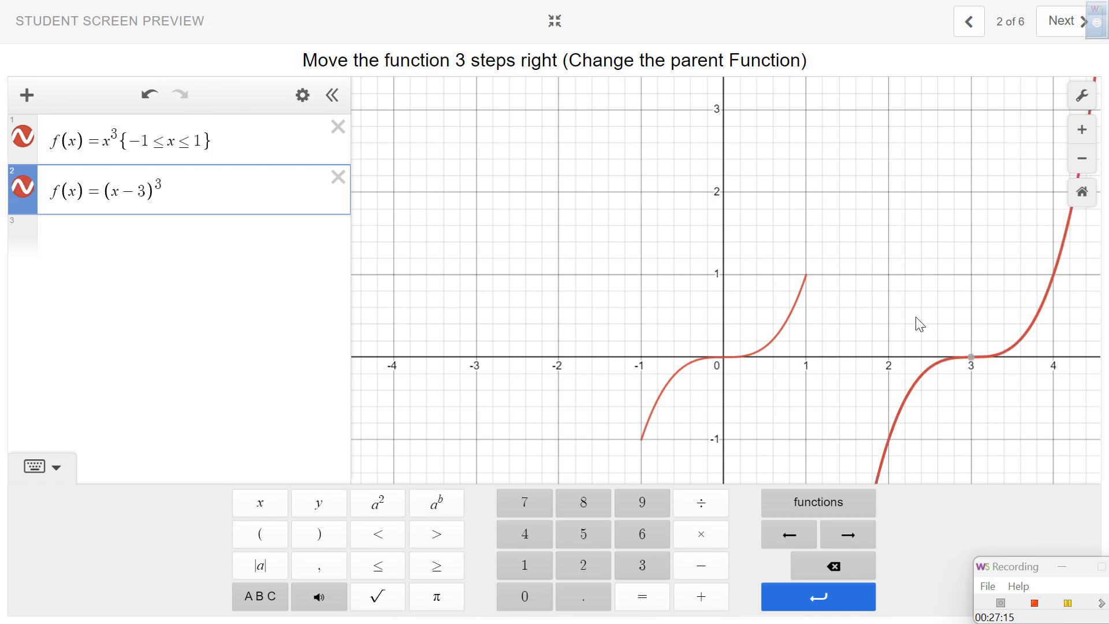
pyautogui.click(55, 468)
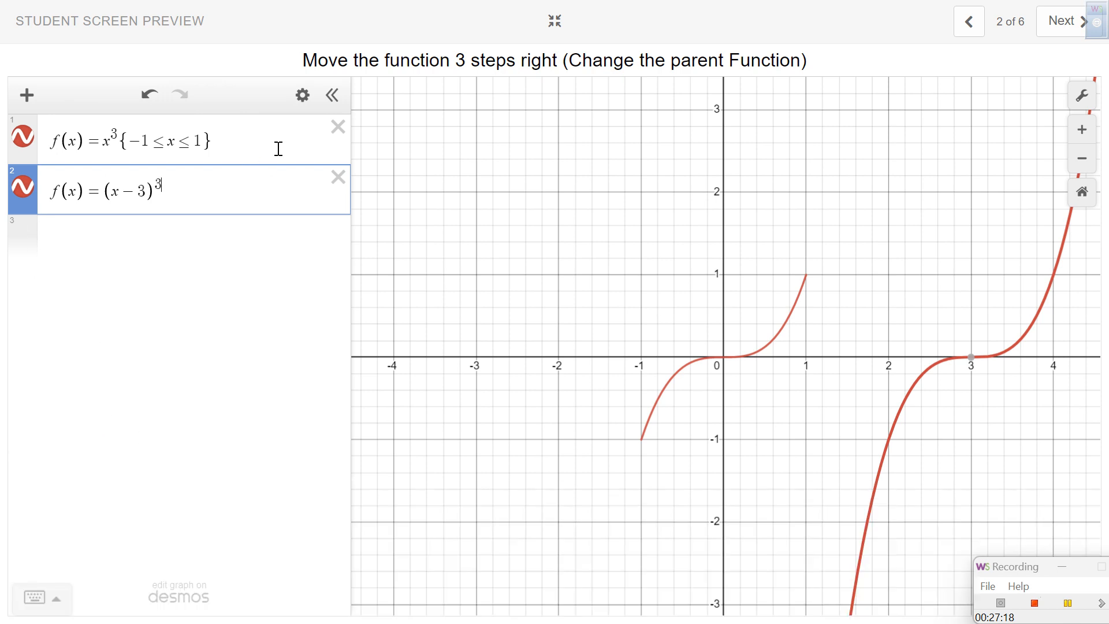
# Step: Change the line colour of the f(x) = (x − 3)³ graph to green and finish editing the list
pyautogui.click(301, 96)
pyautogui.click(23, 187)
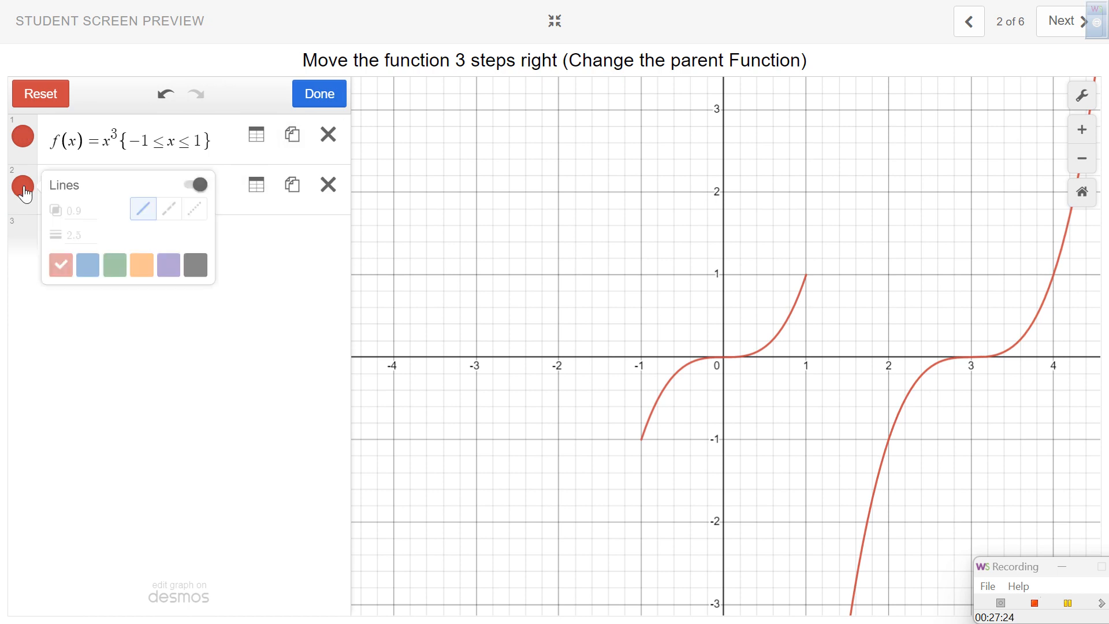
pyautogui.click(116, 266)
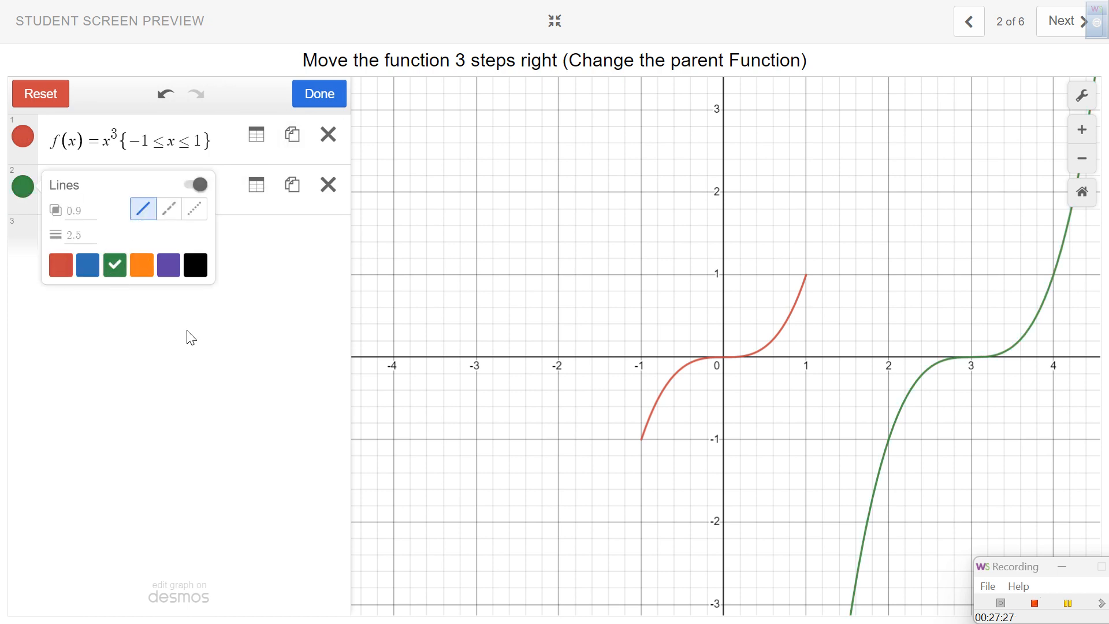
pyautogui.click(321, 99)
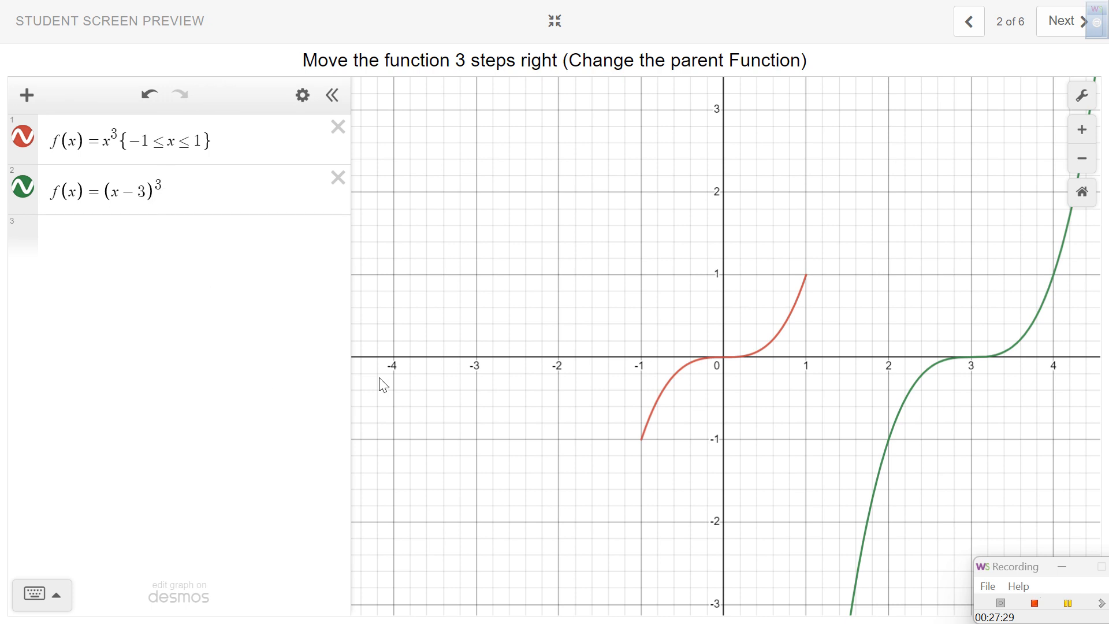
# Step: Examine how far the unrestricted green cubic extends compared with the red parent curve and where its matching endpoints lie
pyautogui.moveTo(928, 302); pyautogui.dragTo(900, 148)
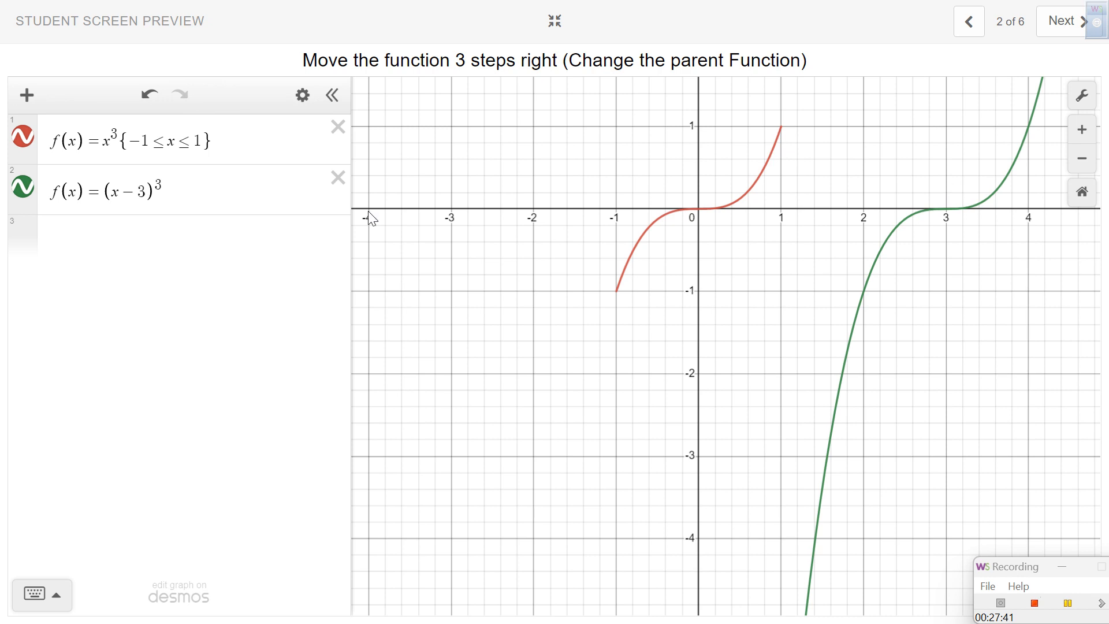
pyautogui.scroll(-2, 930, 258)
pyautogui.scroll(-5, 934, 267)
pyautogui.scroll(3, 934, 266)
pyautogui.scroll(3, 931, 261)
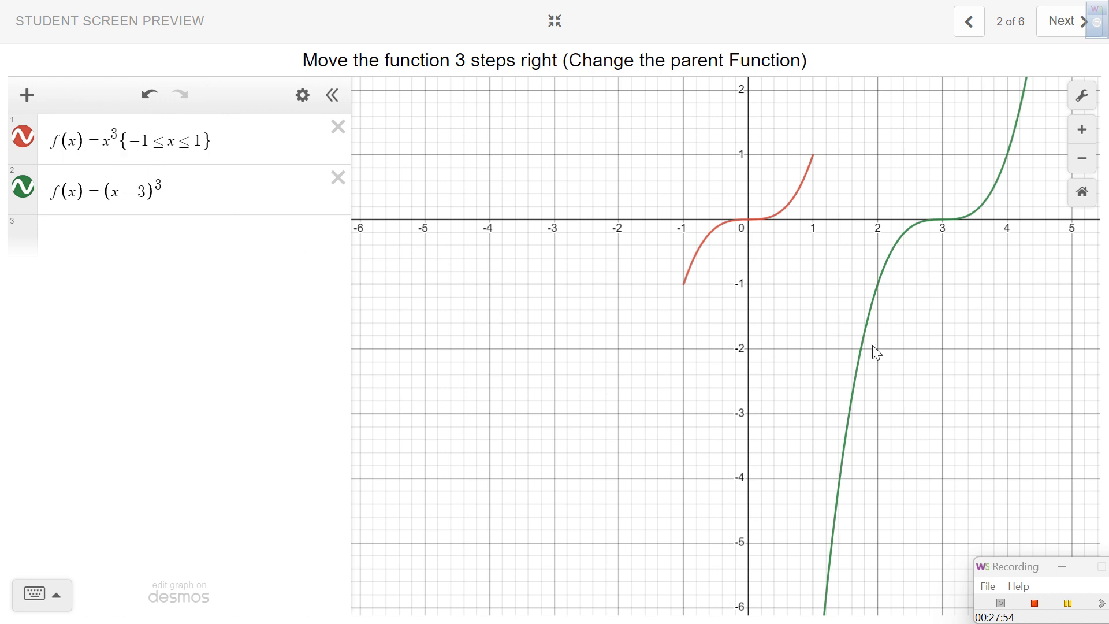
pyautogui.scroll(-2, 894, 433)
pyautogui.scroll(-3, 894, 434)
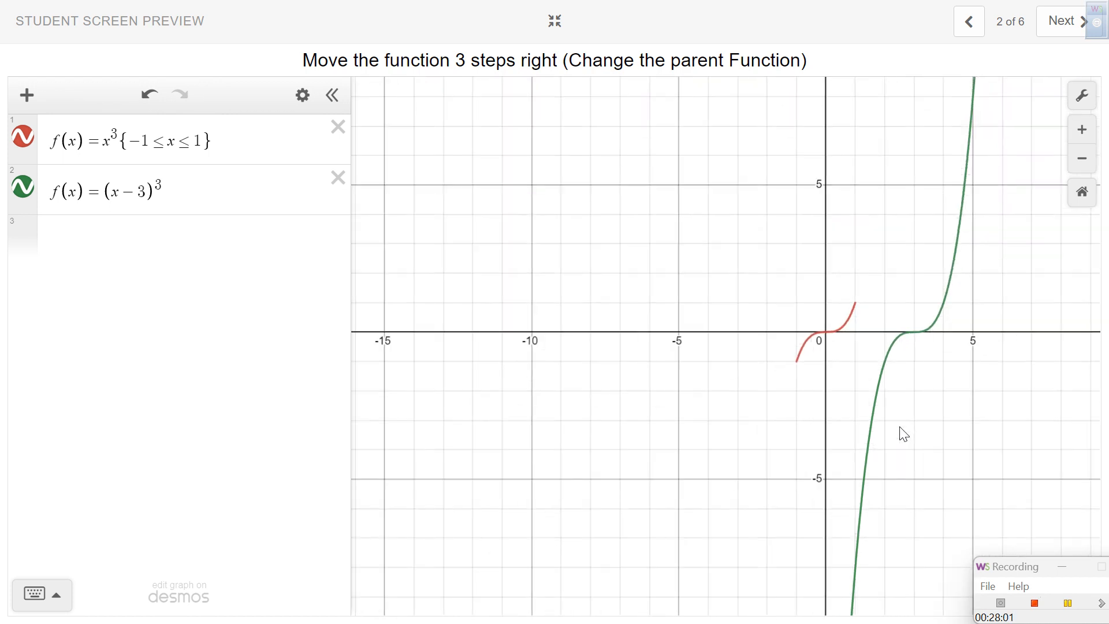
pyautogui.moveTo(913, 433); pyautogui.dragTo(908, 214)
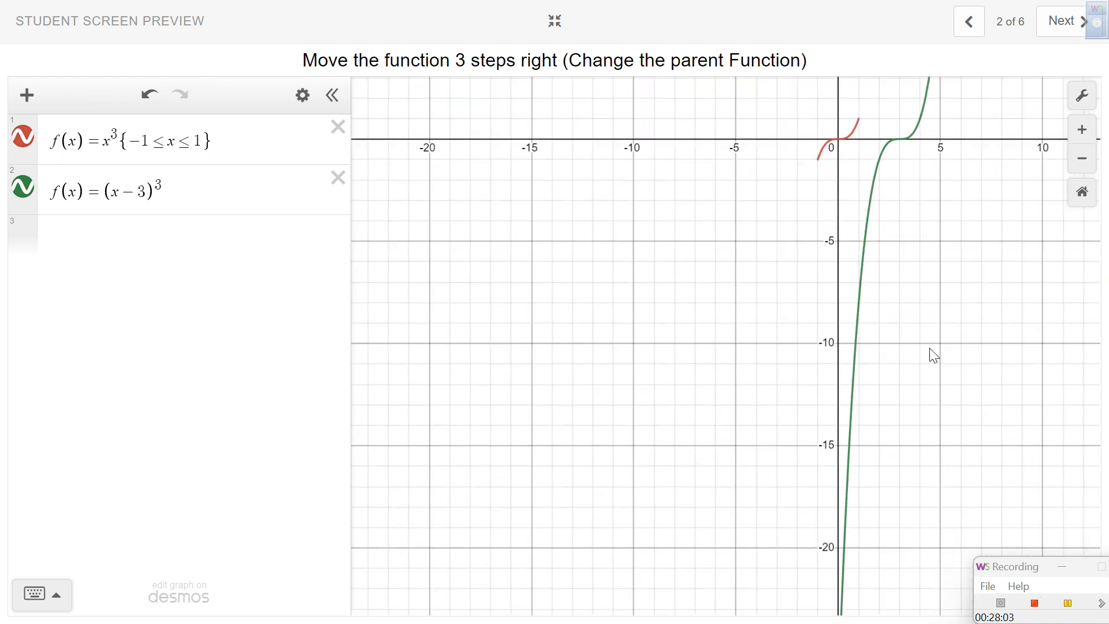
pyautogui.scroll(2, 930, 352)
pyautogui.moveTo(937, 352); pyautogui.dragTo(942, 379)
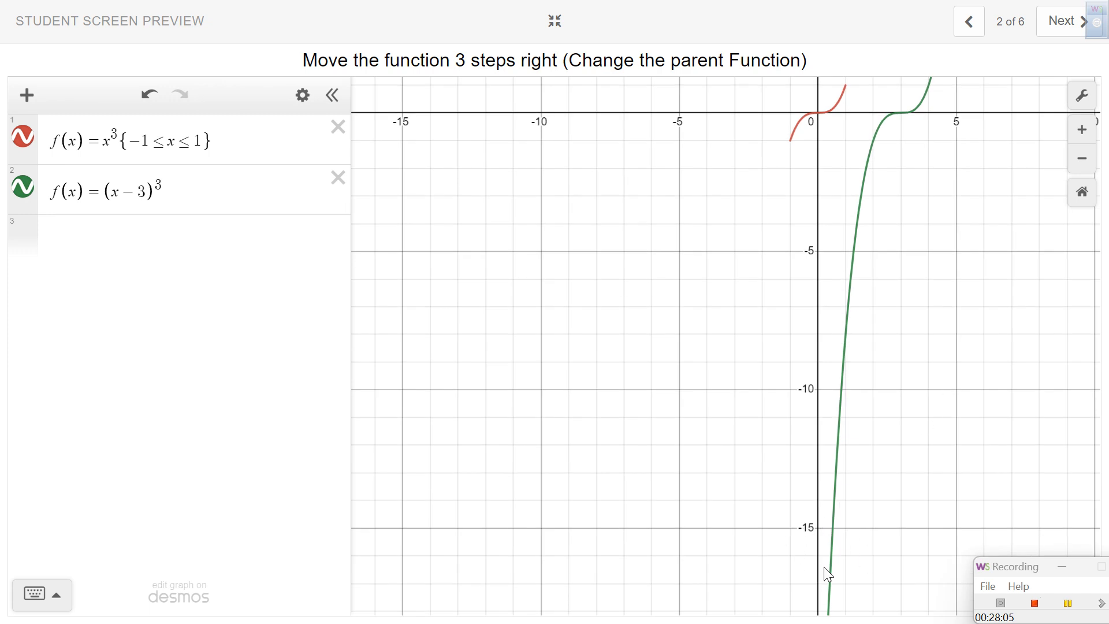
pyautogui.moveTo(829, 233); pyautogui.dragTo(839, 421)
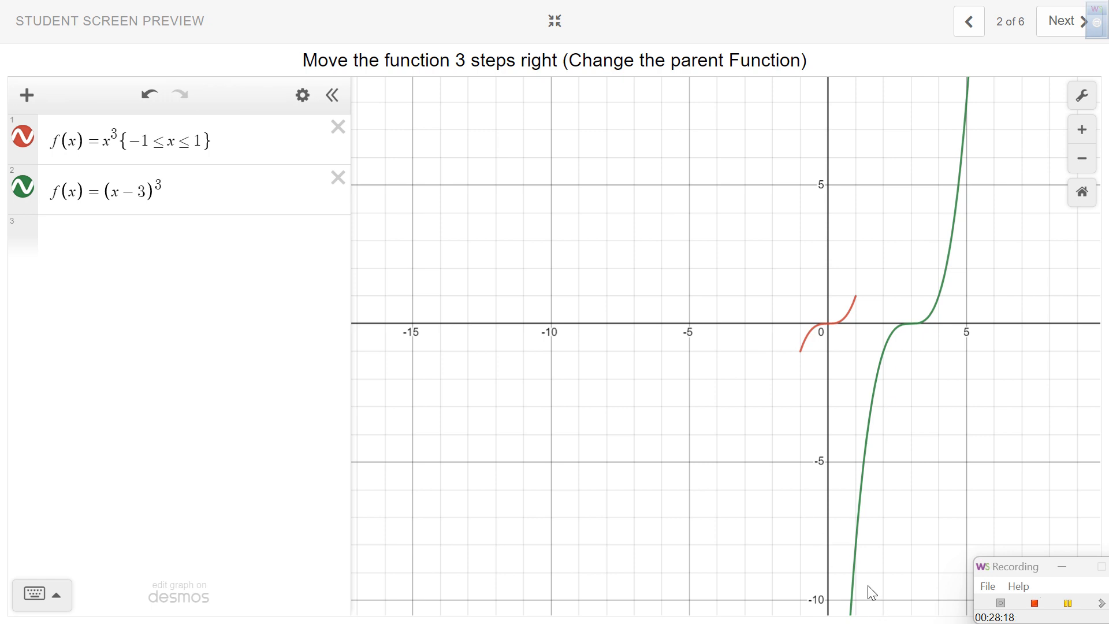
pyautogui.scroll(-1, 862, 550)
pyautogui.scroll(5, 862, 550)
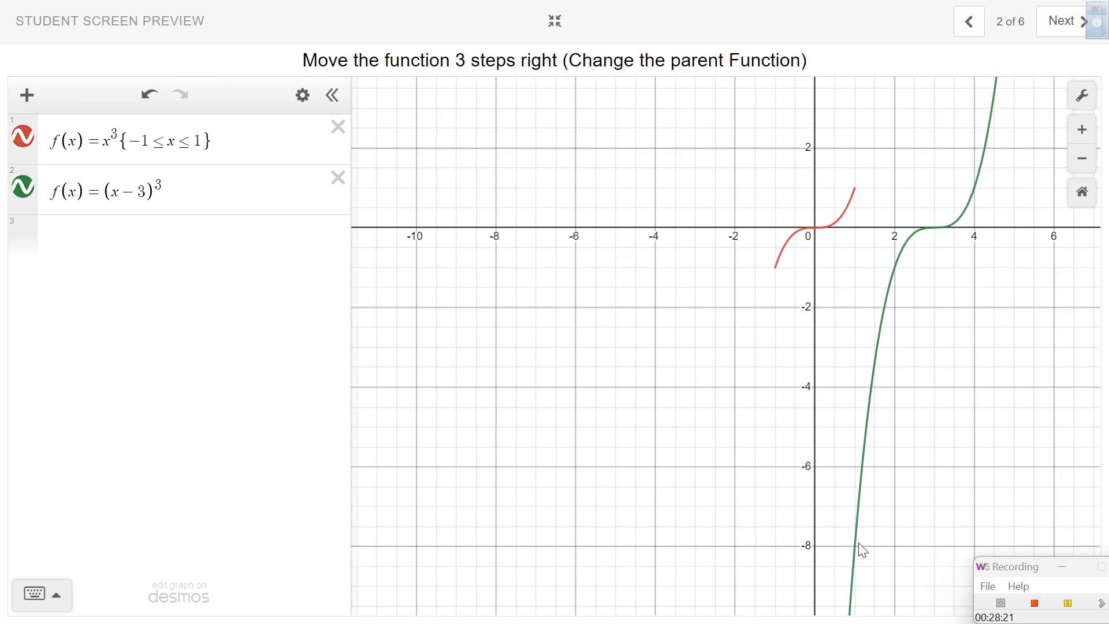
pyautogui.scroll(1, 859, 543)
pyautogui.moveTo(886, 468); pyautogui.dragTo(826, 583)
pyautogui.scroll(2, 877, 512)
pyautogui.moveTo(875, 479); pyautogui.dragTo(859, 551)
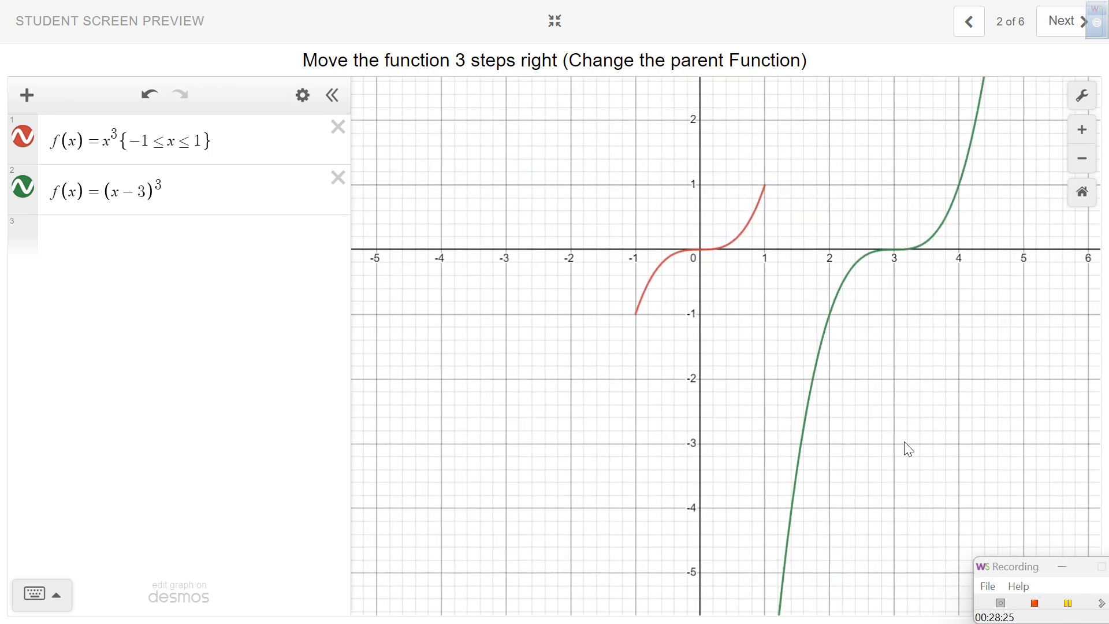
pyautogui.scroll(1, 889, 404)
pyautogui.scroll(1, 889, 404)
pyautogui.moveTo(889, 404); pyautogui.dragTo(909, 453)
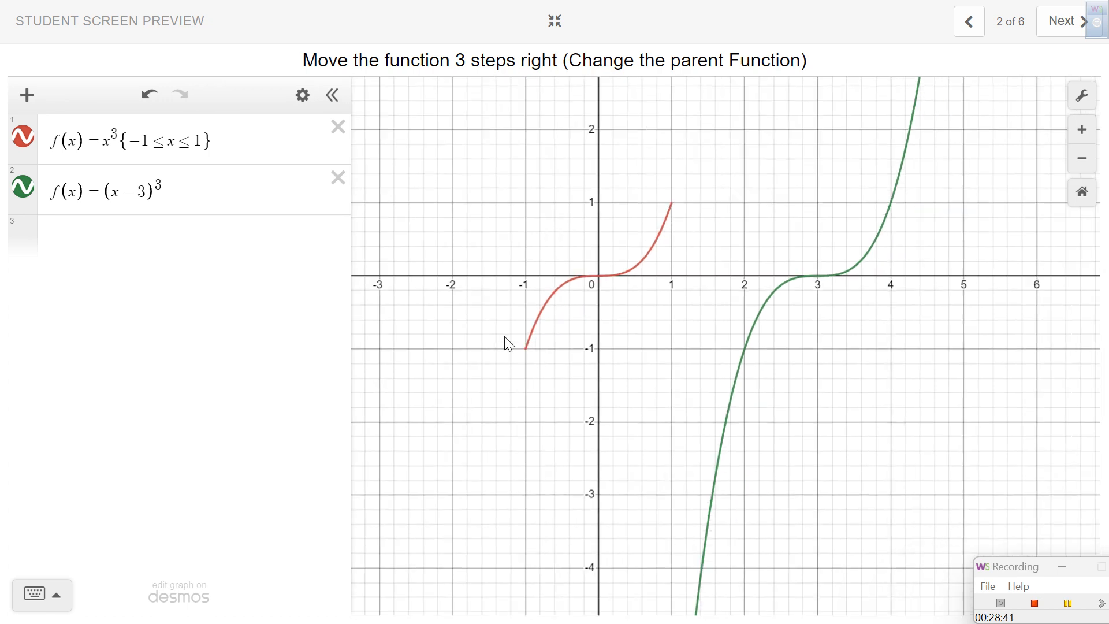
pyautogui.scroll(2, 507, 347)
pyautogui.scroll(1, 480, 356)
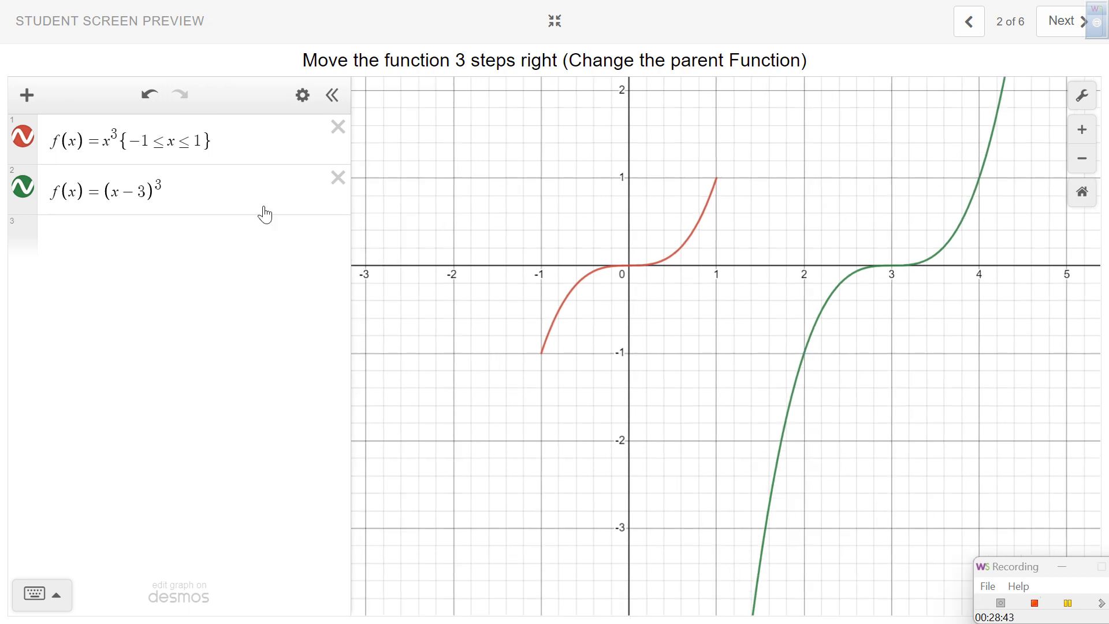
# Step: Add the domain restriction {2 < x < 4} to f(x) = (x − 3)³
pyautogui.click(203, 189)
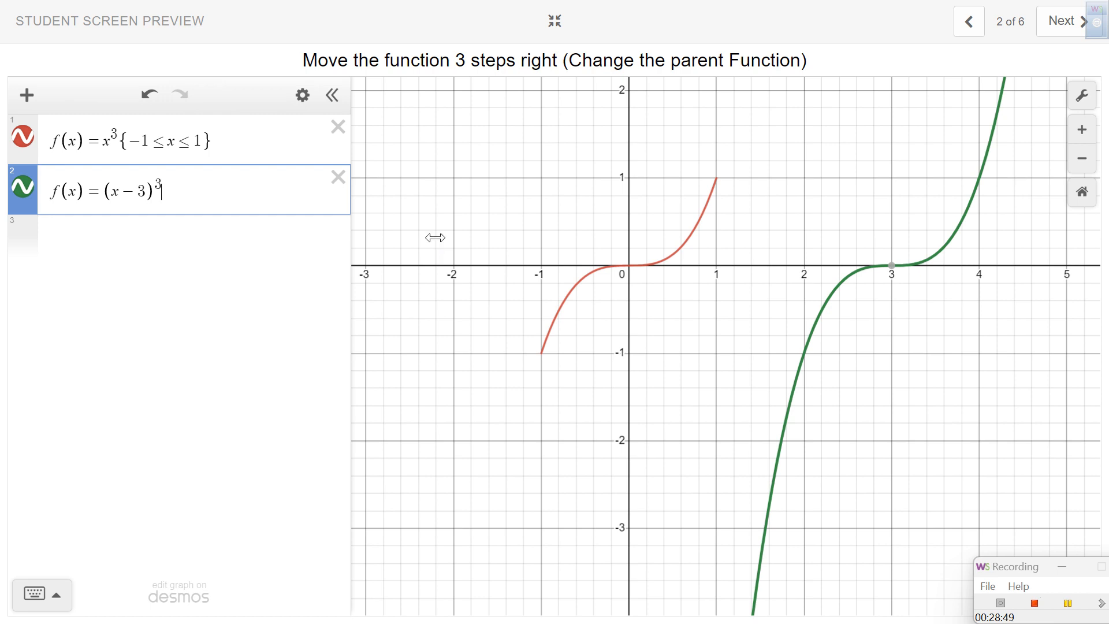
pyautogui.write('{')
pyautogui.write('2')
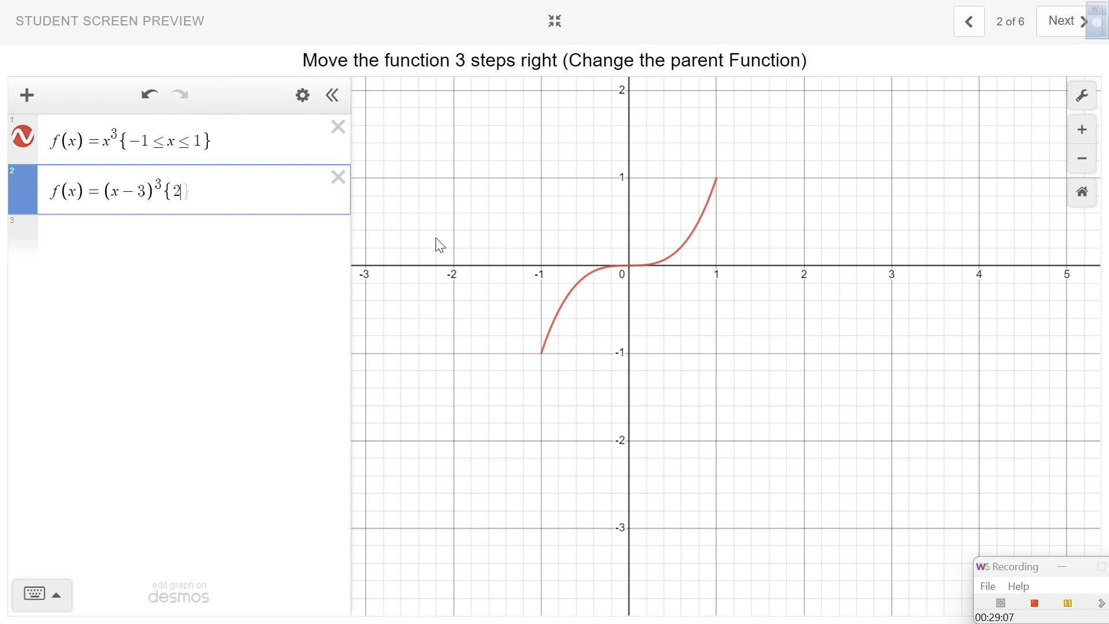
pyautogui.write('<x')
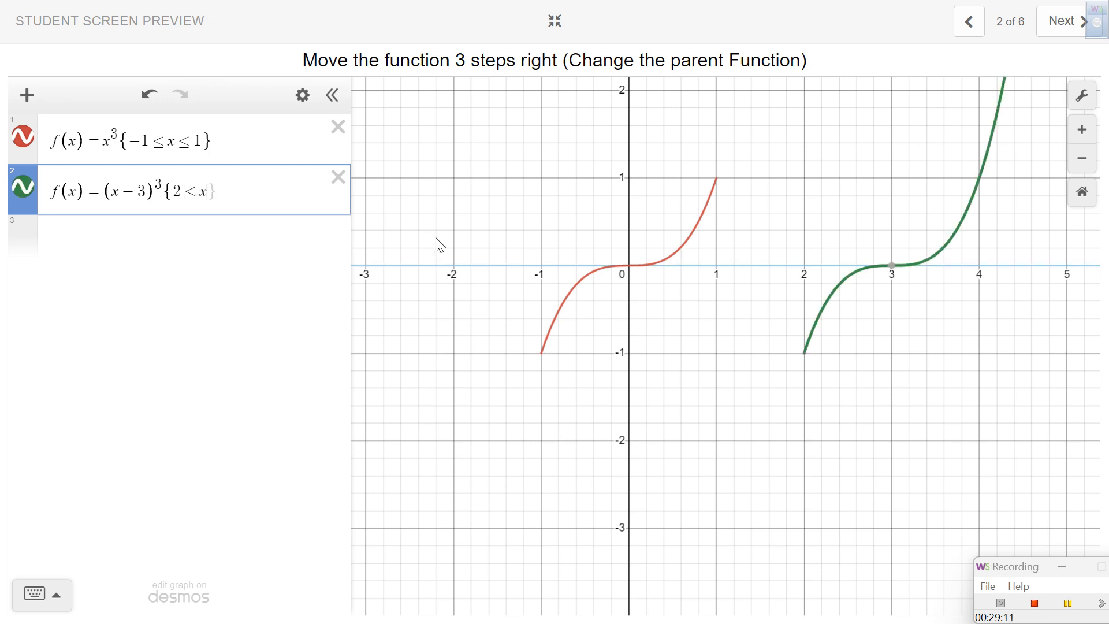
pyautogui.write('<4')
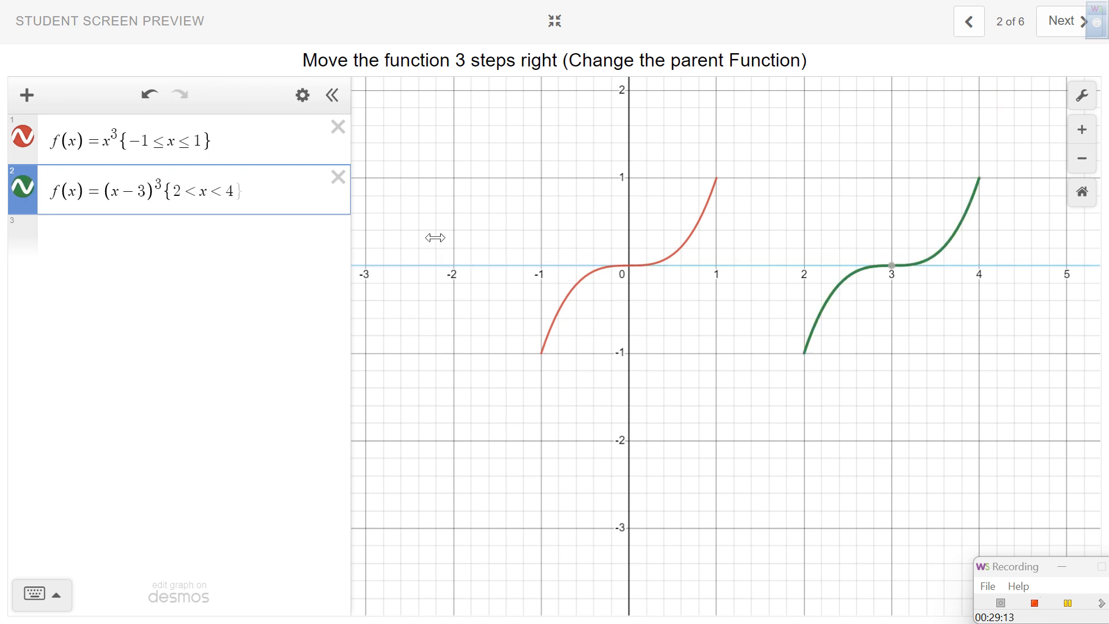
pyautogui.write('}')
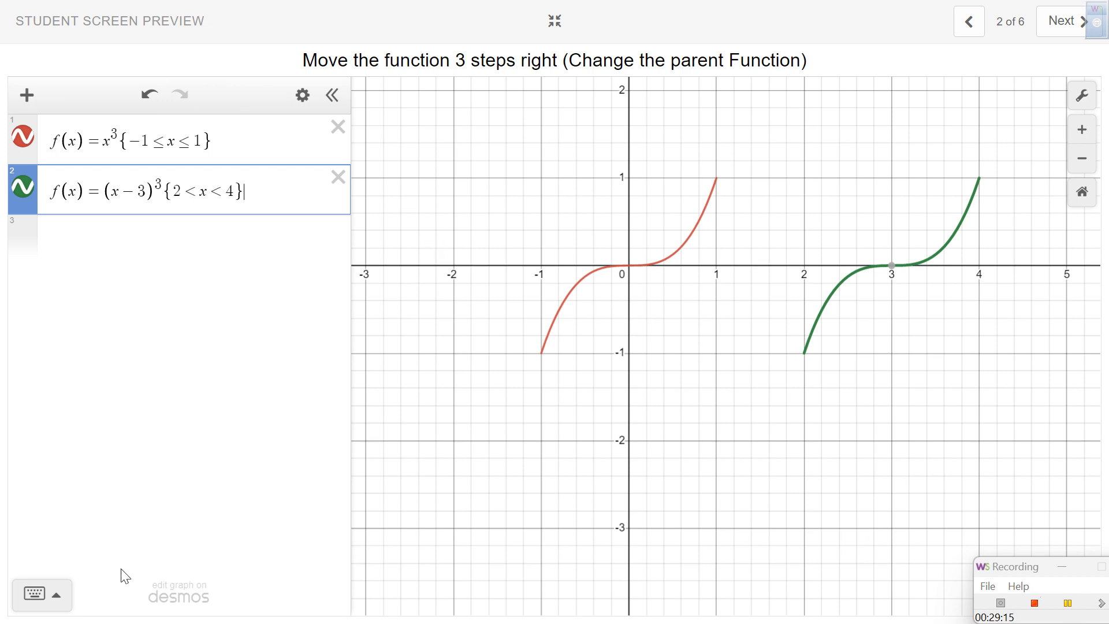
# Step: Replace both less-than signs in the restriction on f(x) = (x − 3)³ with ≤, giving {2 ≤ x ≤ 4}
pyautogui.click(63, 597)
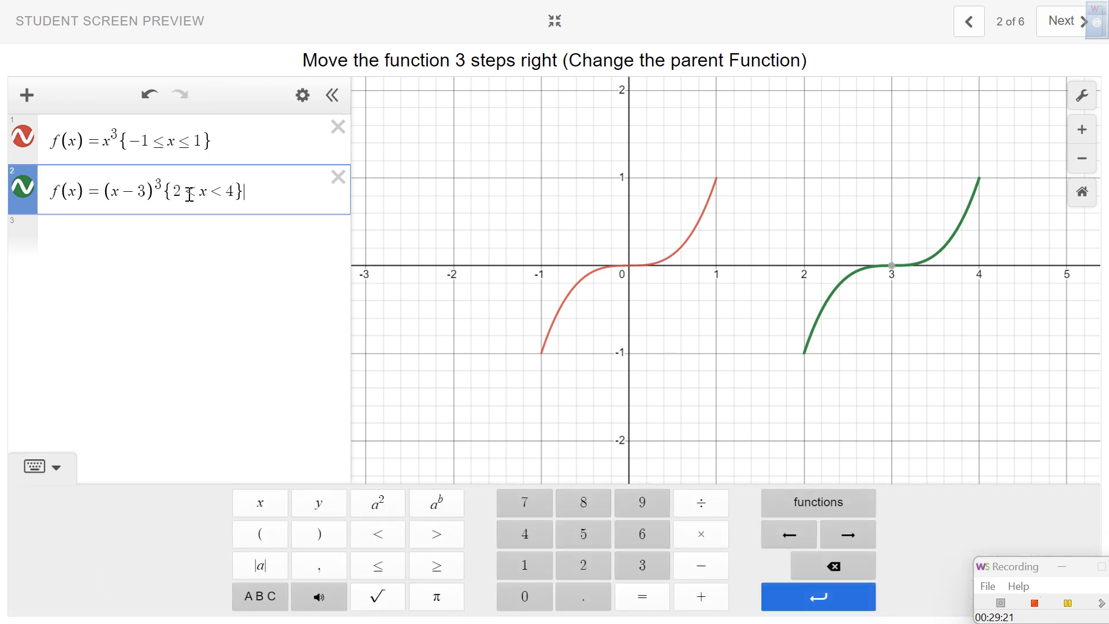
pyautogui.moveTo(195, 193); pyautogui.dragTo(190, 194)
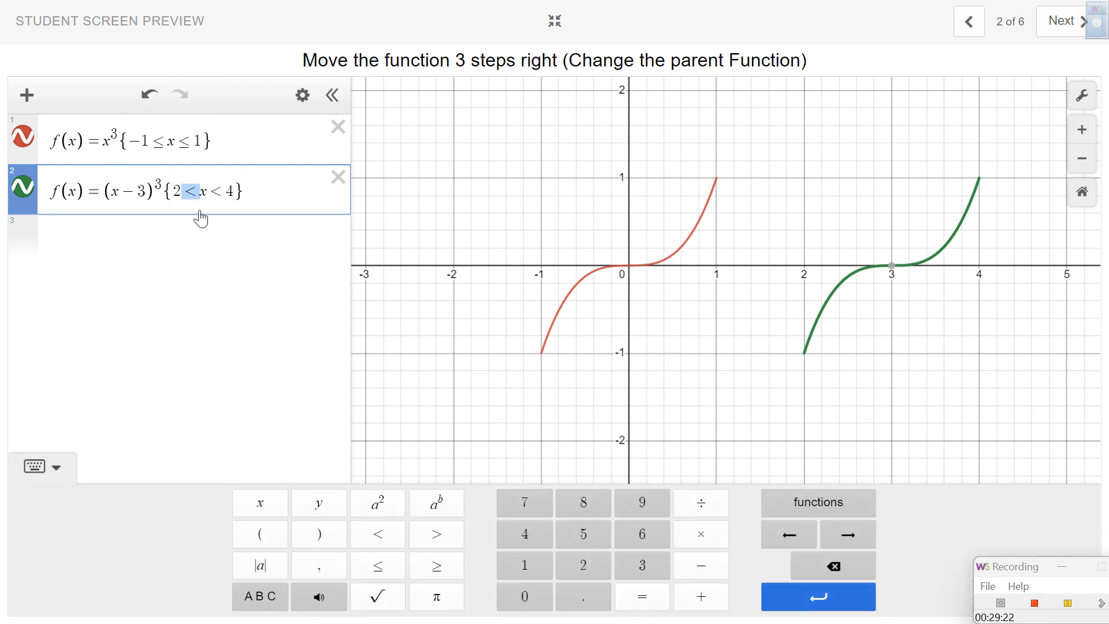
pyautogui.click(379, 566)
pyautogui.moveTo(225, 193); pyautogui.dragTo(206, 193)
pyautogui.click(381, 572)
pyautogui.click(54, 469)
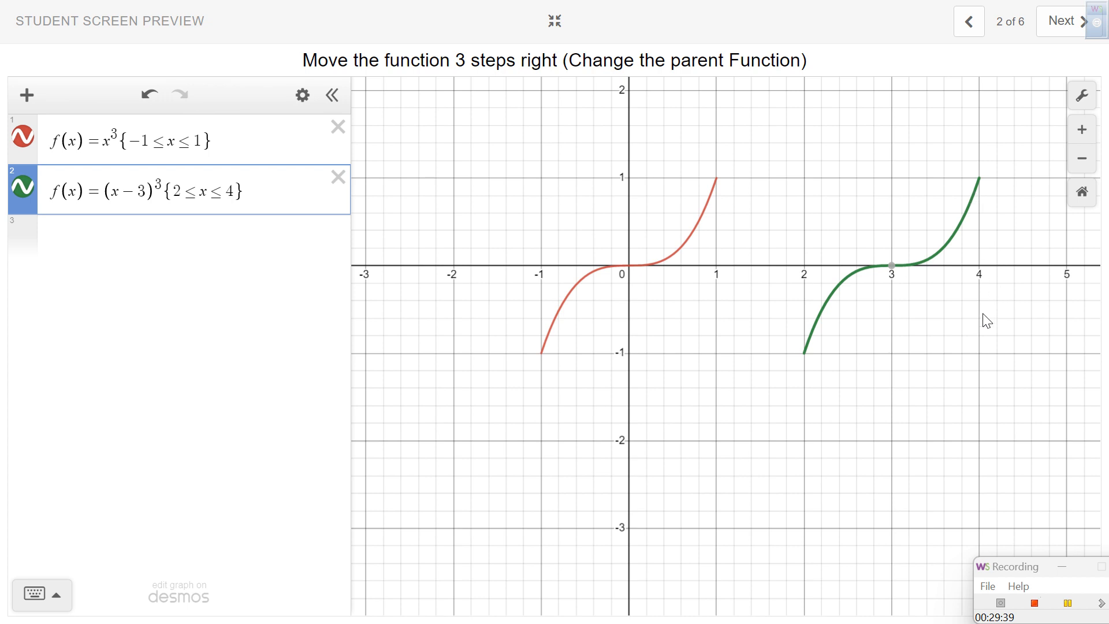
# Step: Duplicate f(x) = (x − 3)³{2 ≤ x ≤ 4} as a third expression in the list
pyautogui.scroll(-2, 983, 316)
pyautogui.moveTo(954, 393); pyautogui.dragTo(943, 331)
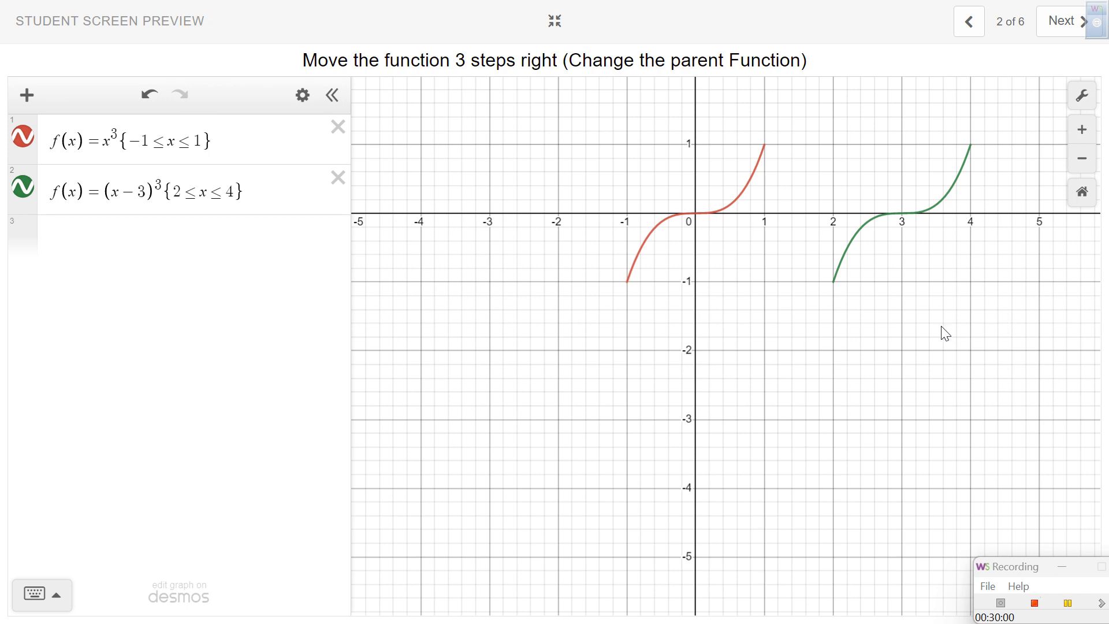
pyautogui.scroll(1, 945, 334)
pyautogui.moveTo(877, 327); pyautogui.dragTo(924, 357)
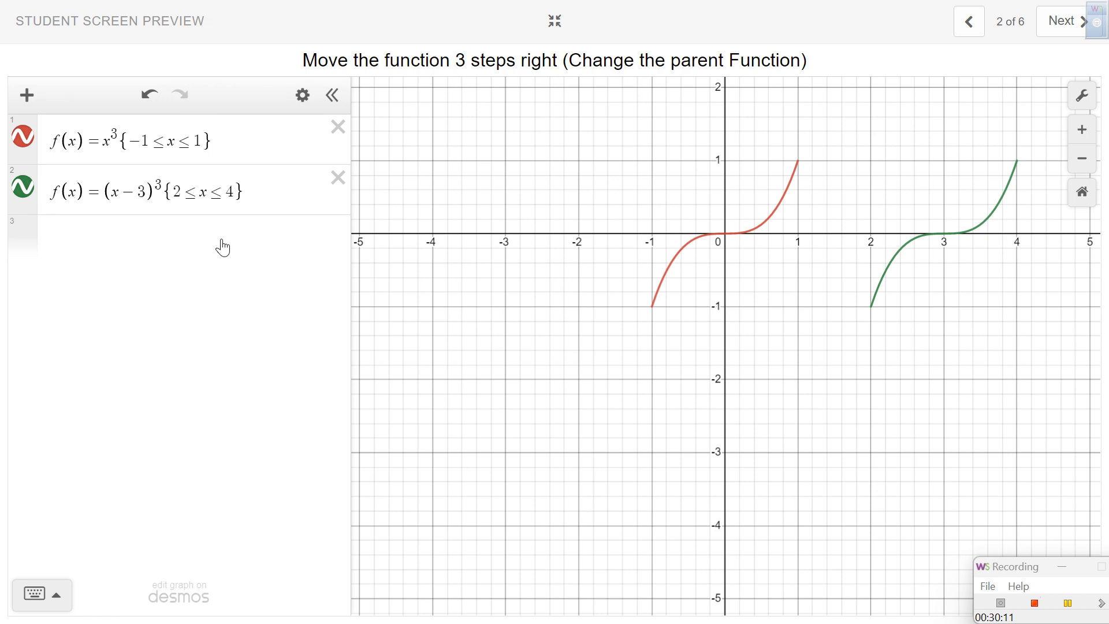
pyautogui.moveTo(254, 189); pyautogui.dragTo(50, 205)
pyautogui.hotkey('ctrl', 'c')
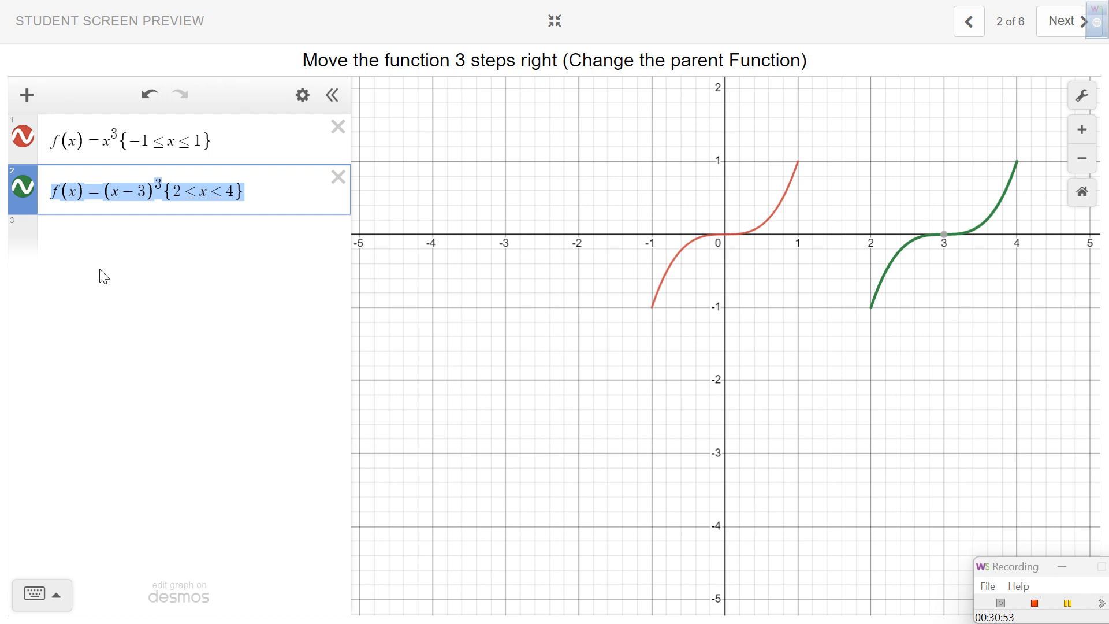
pyautogui.click(106, 242)
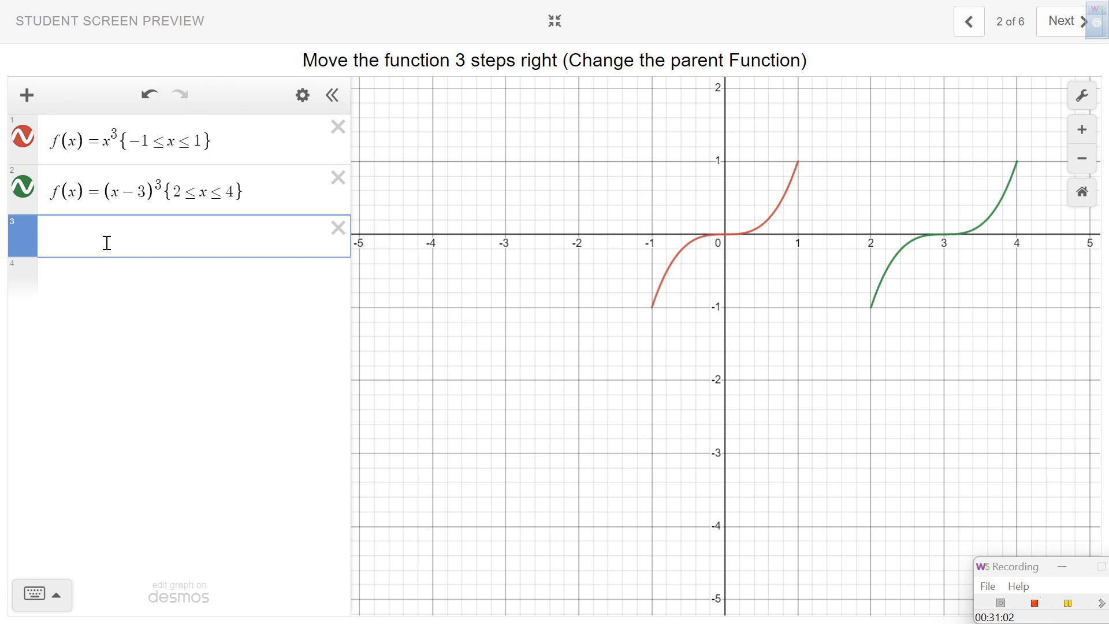
pyautogui.hotkey('ctrl', 'v')
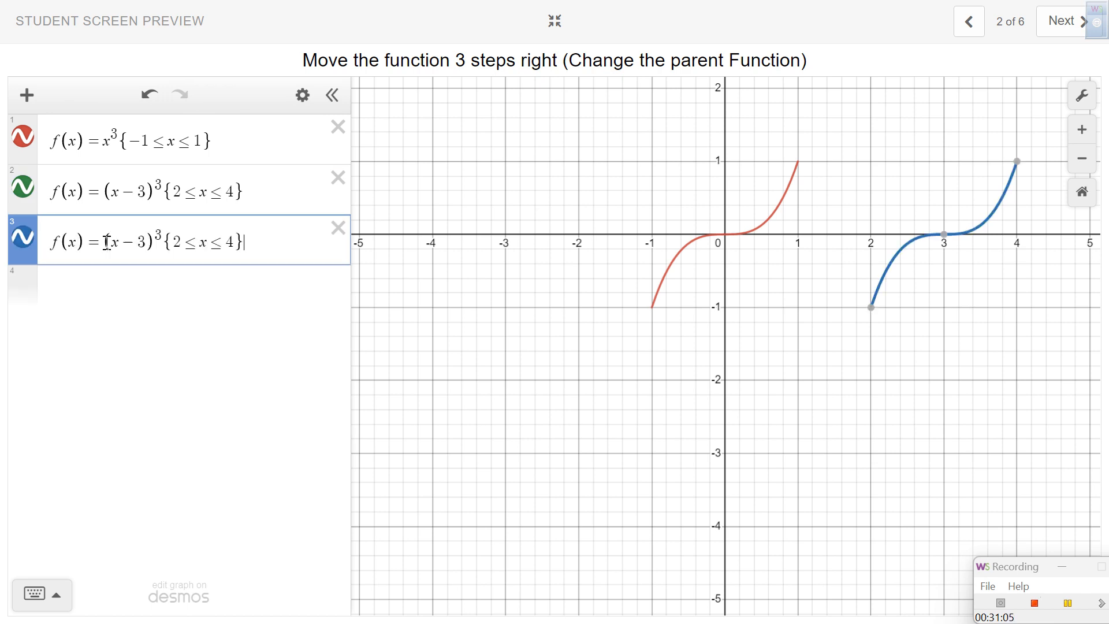
# Step: Shift the copied cubic down 4 units by inserting − 4 before its domain restriction
pyautogui.click(161, 246)
pyautogui.write('-')
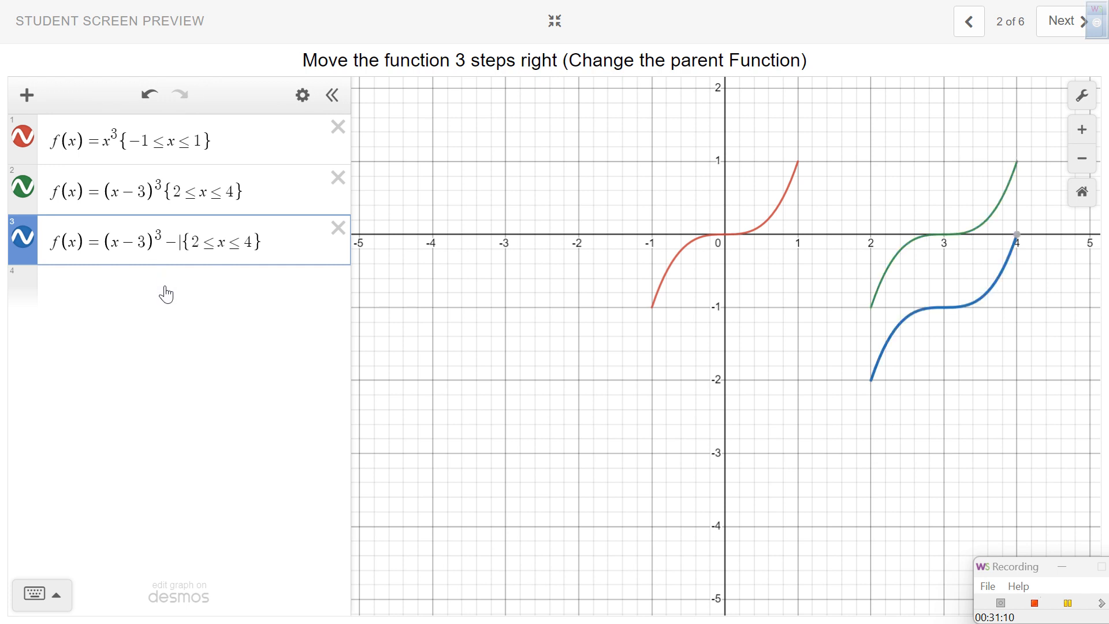
pyautogui.write('4')
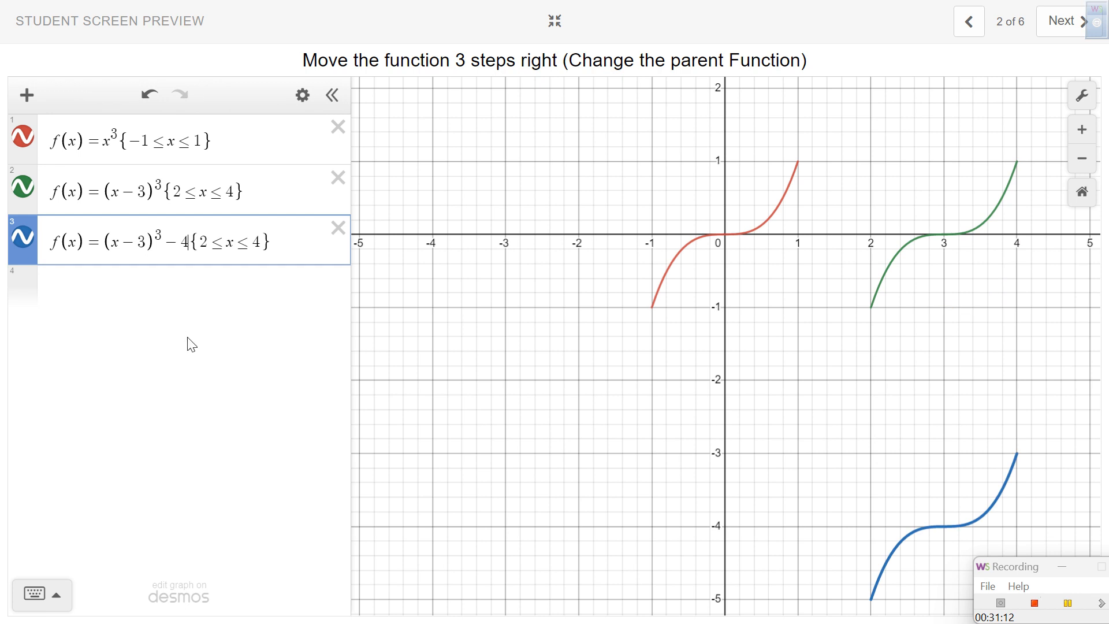
# Step: Change the line colour of the f(x) = (x − 3)³ − 4 graph to purple and finish editing the list
pyautogui.scroll(-2, 572, 344)
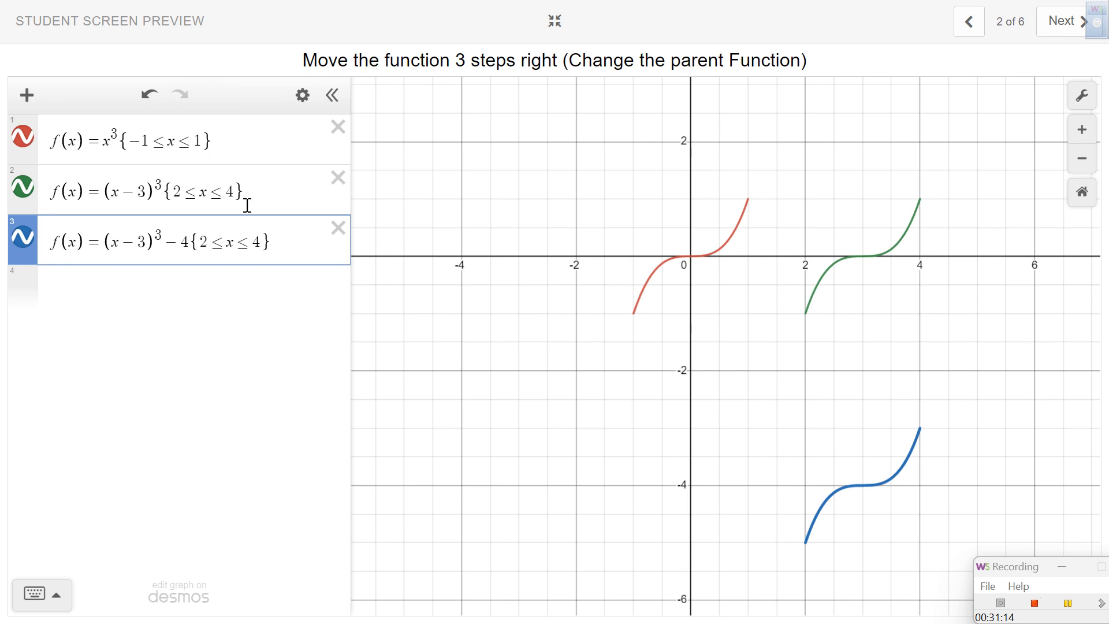
pyautogui.click(298, 106)
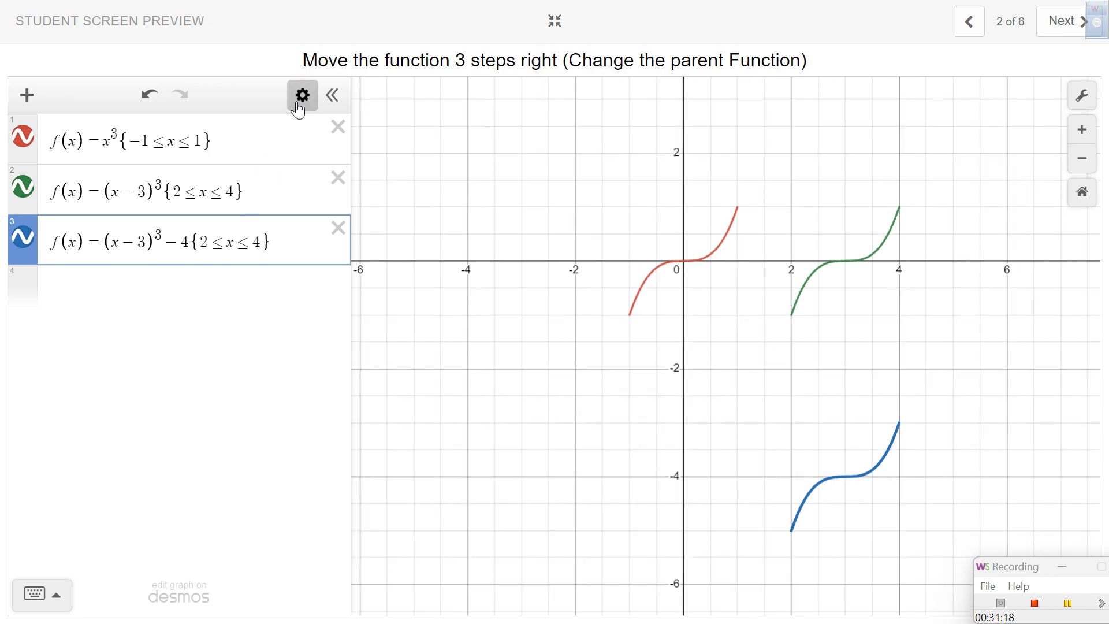
pyautogui.click(23, 237)
pyautogui.click(170, 317)
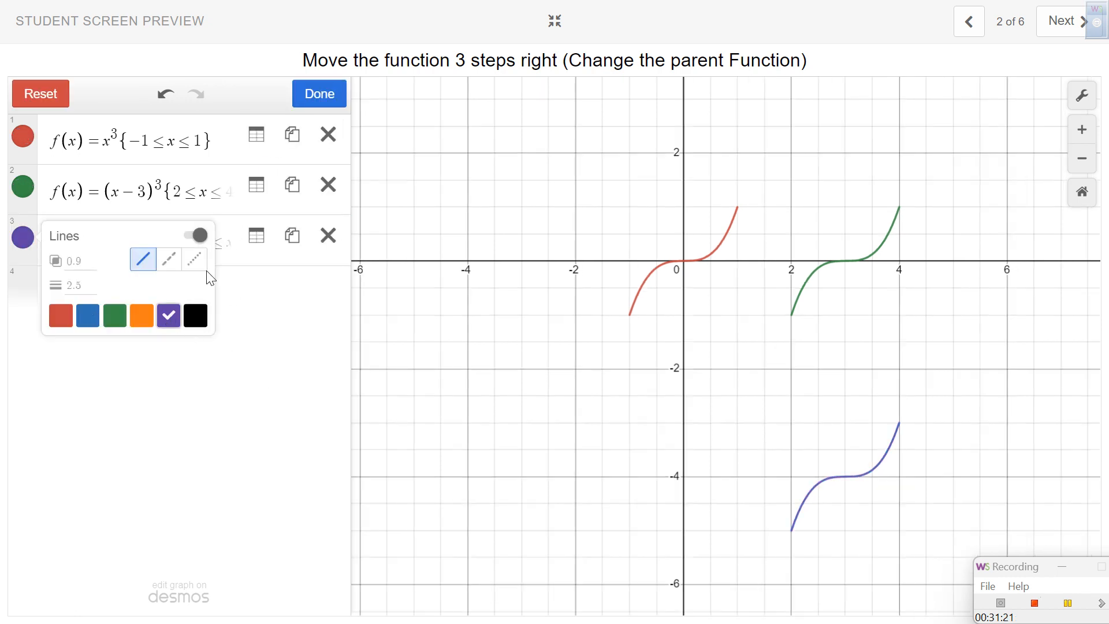
pyautogui.click(311, 108)
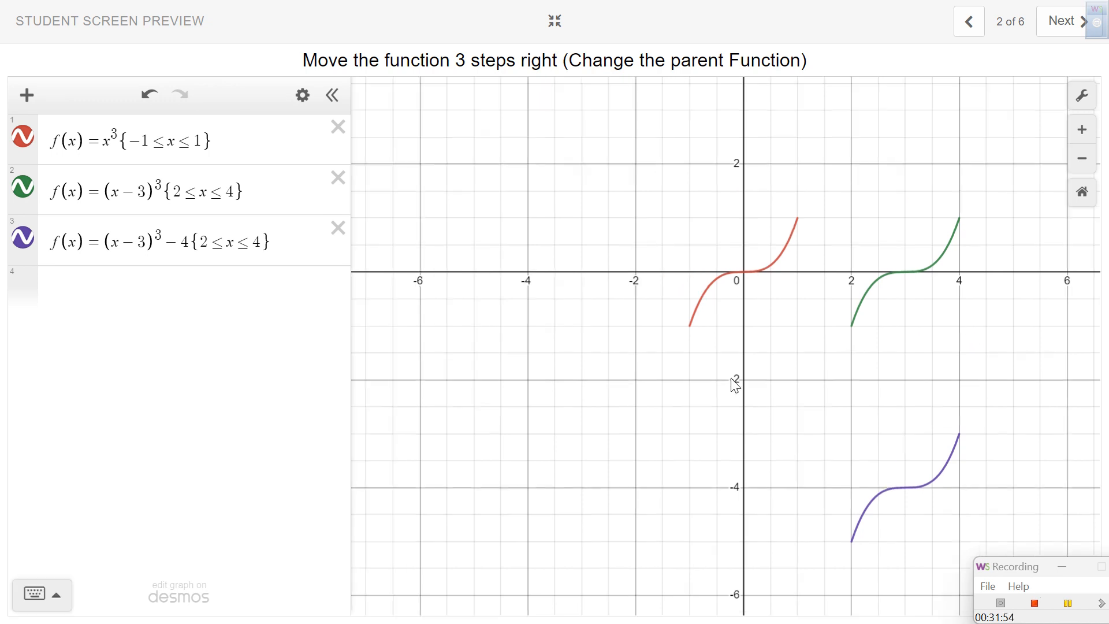
# Step: Add a fourth expression f(x) = (x + 4)³ + 3 to shift the parent cubic 4 left and 3 up
pyautogui.moveTo(735, 386); pyautogui.dragTo(819, 392)
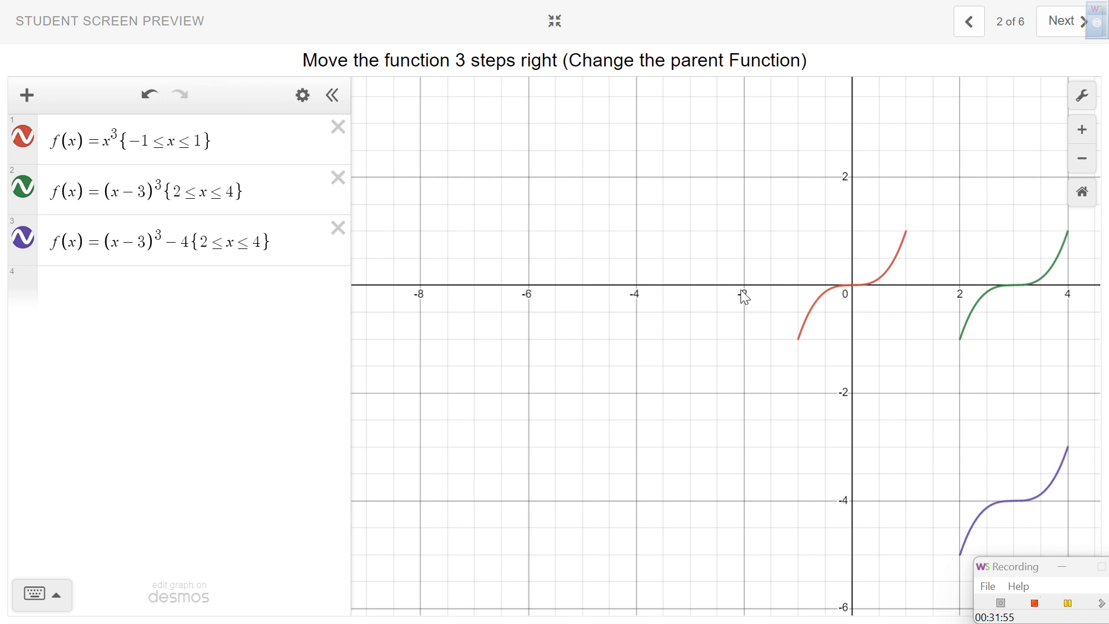
pyautogui.click(83, 289)
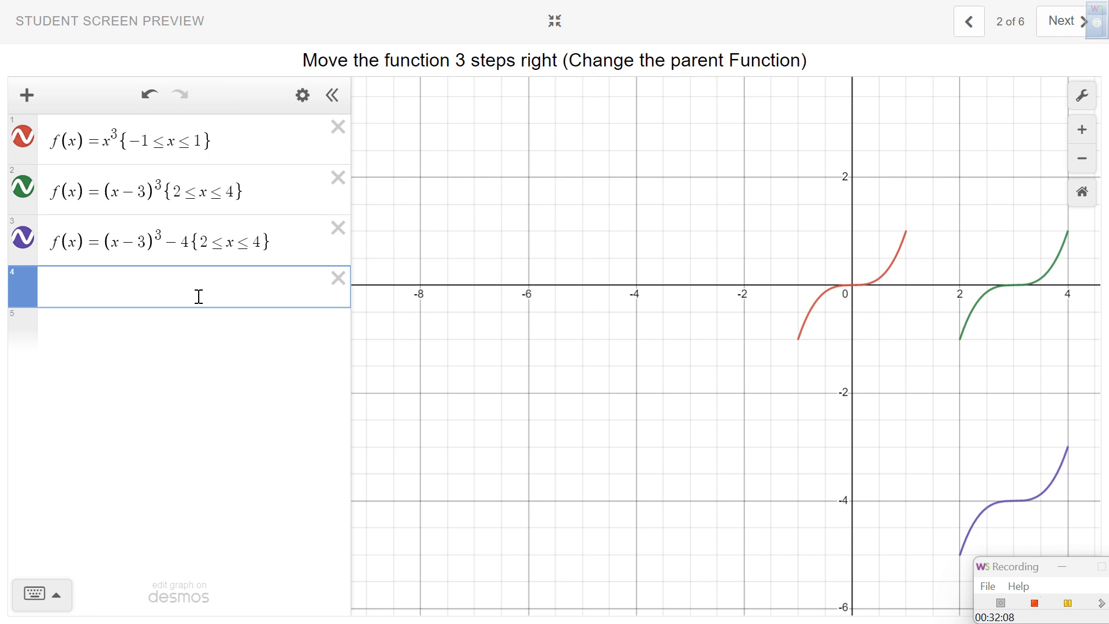
pyautogui.write('f(x)=')
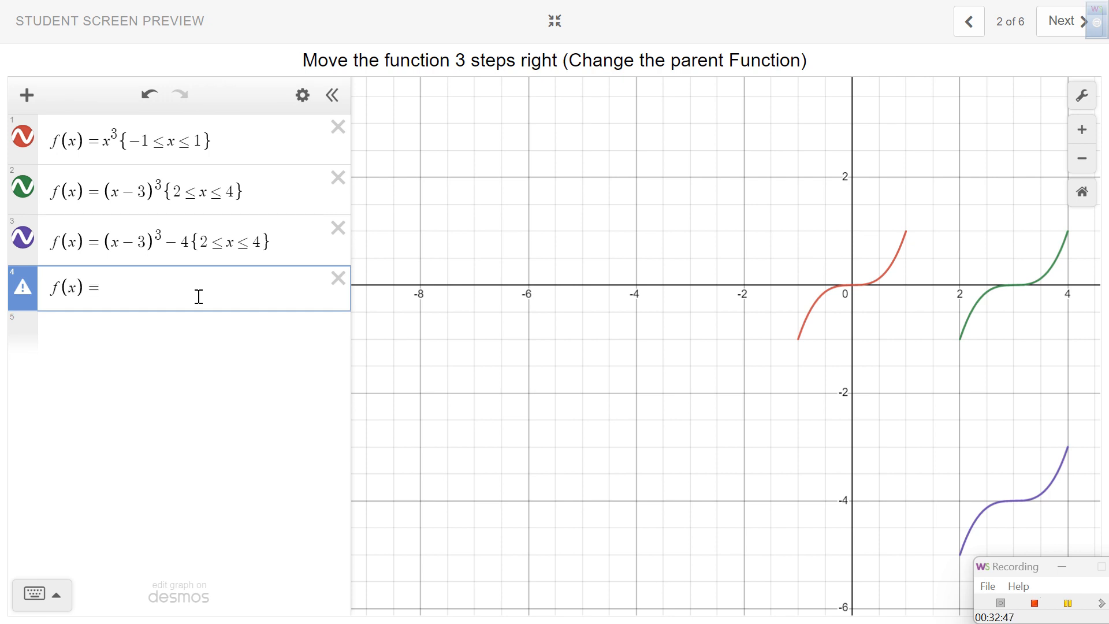
pyautogui.write('(x')
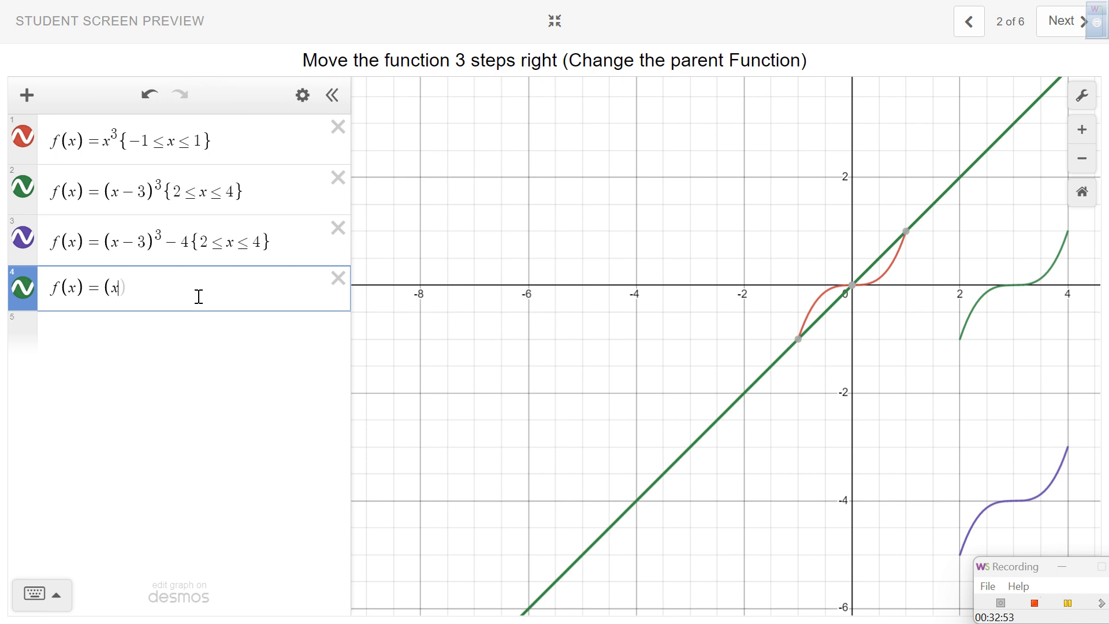
pyautogui.write('+4)')
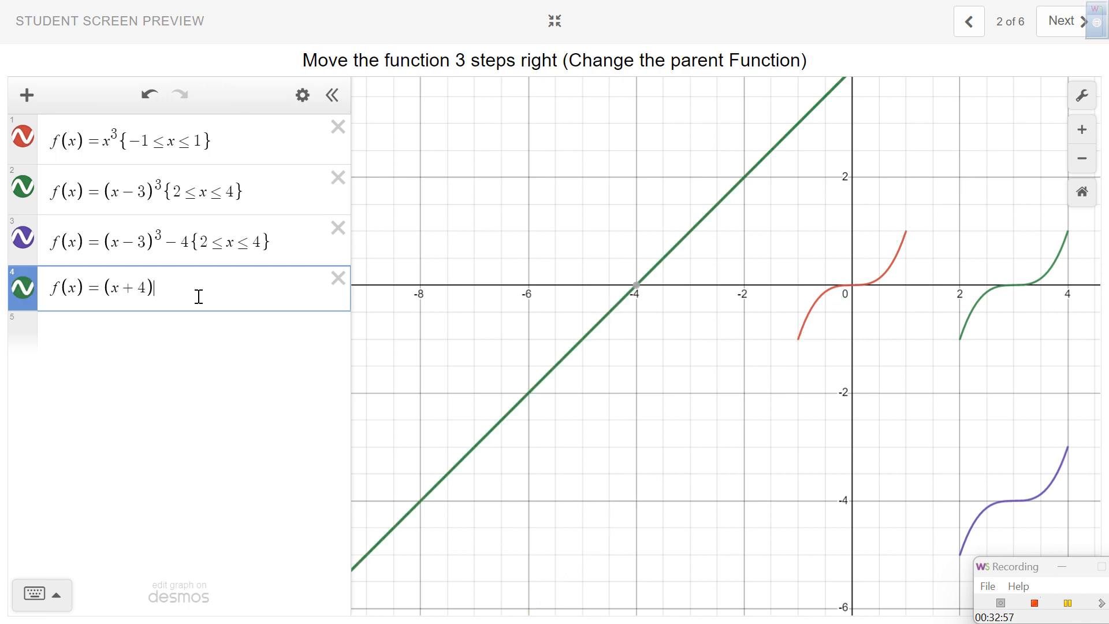
pyautogui.click(55, 595)
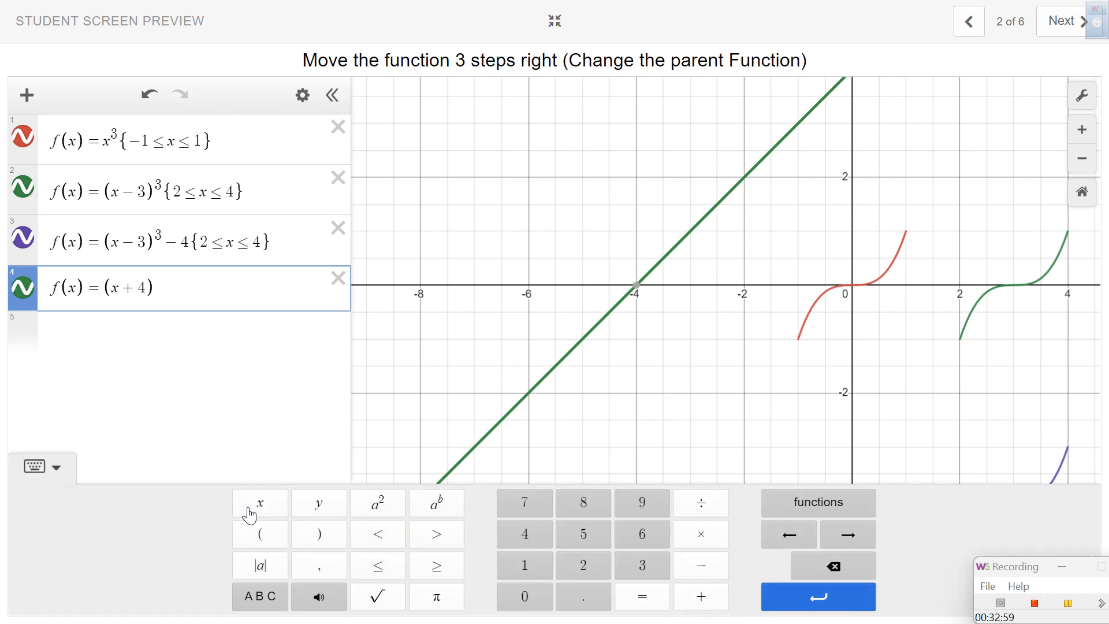
pyautogui.click(454, 508)
pyautogui.write('3')
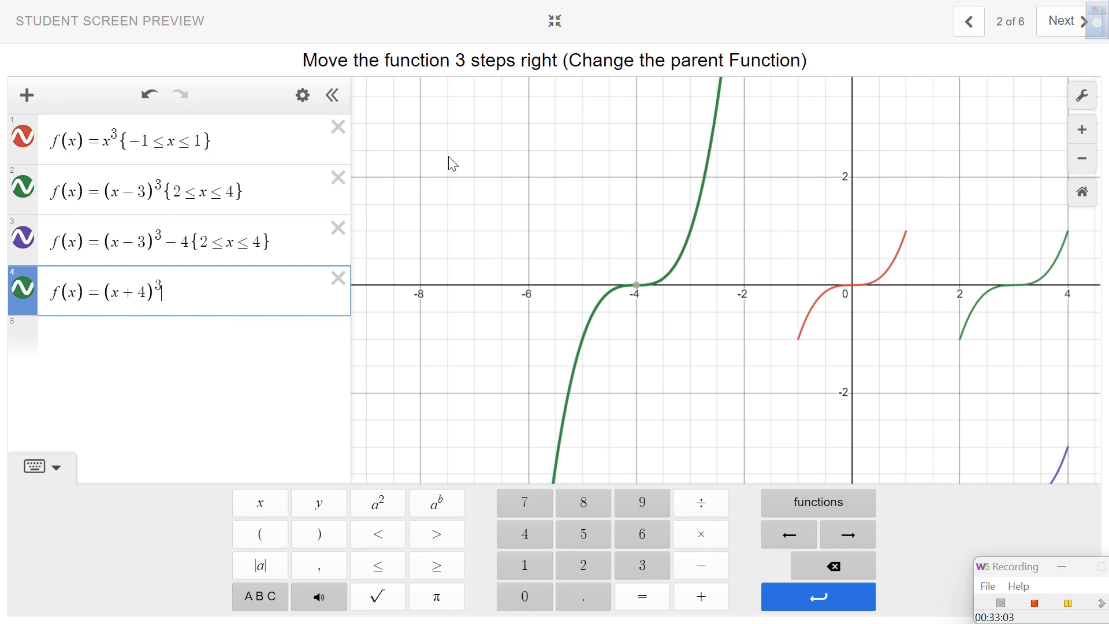
pyautogui.write('+3')
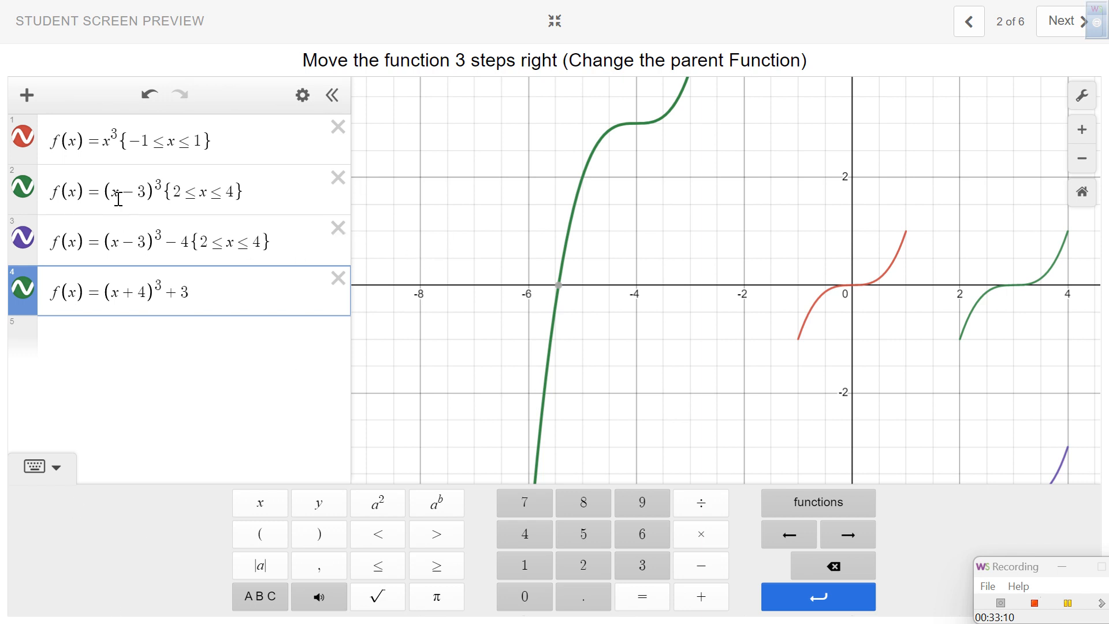
# Step: Change the line colour of the f(x) = (x + 4)³ + 3 graph to blue and finish editing the list
pyautogui.click(302, 95)
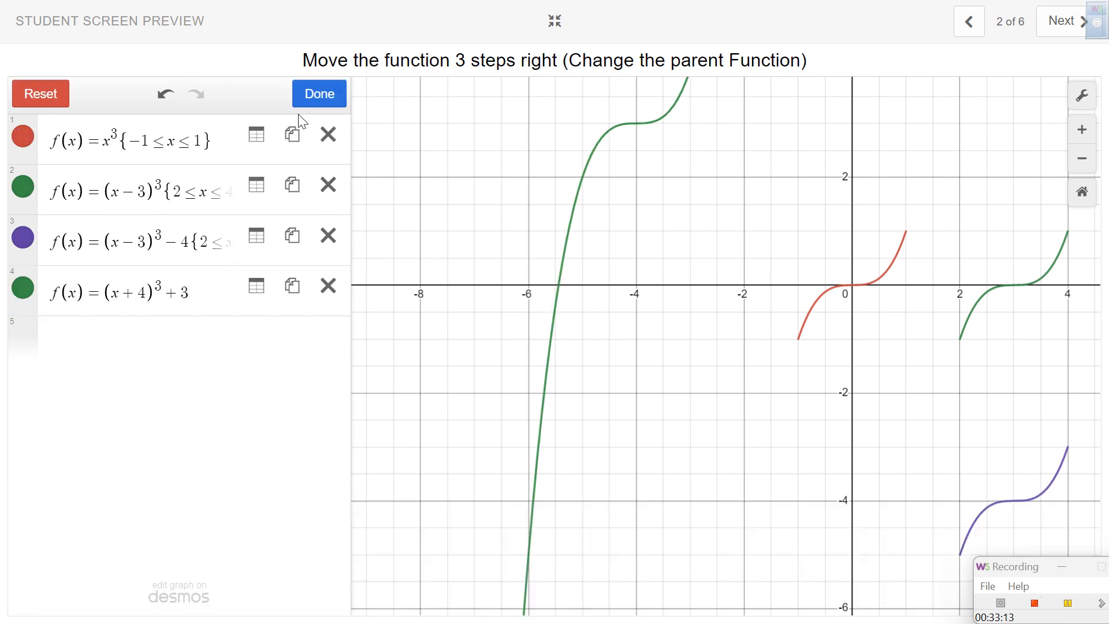
pyautogui.click(23, 288)
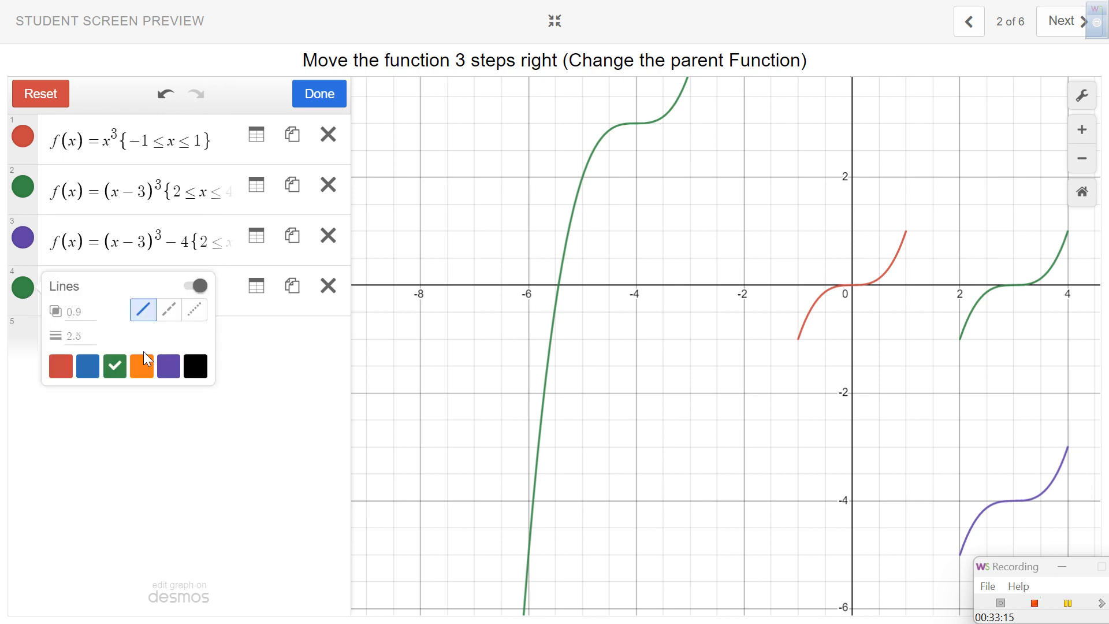
pyautogui.click(92, 375)
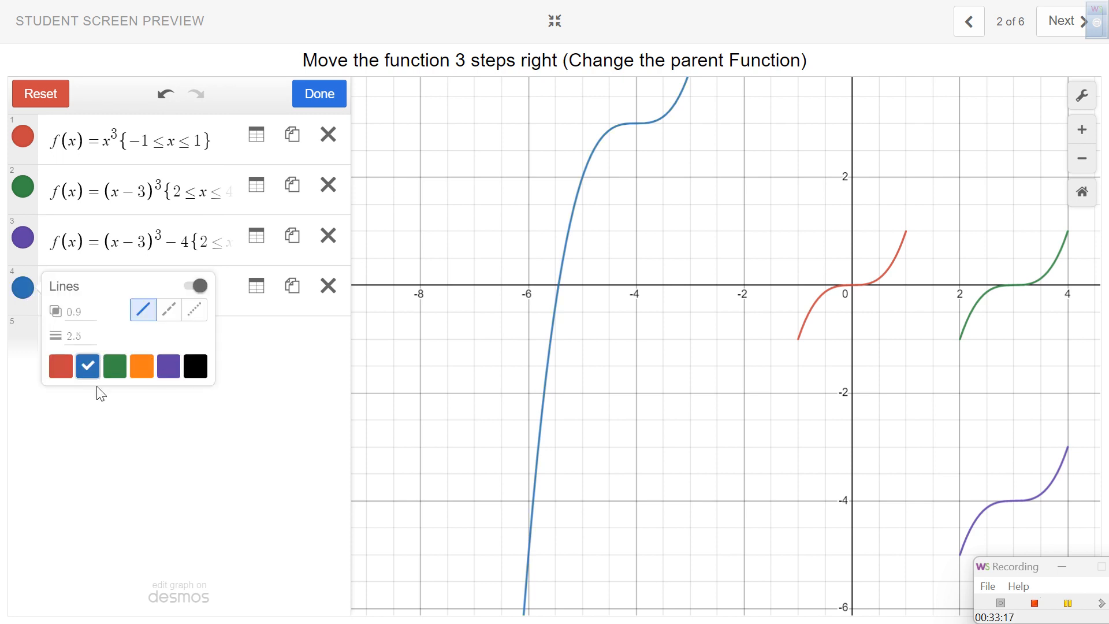
pyautogui.click(318, 96)
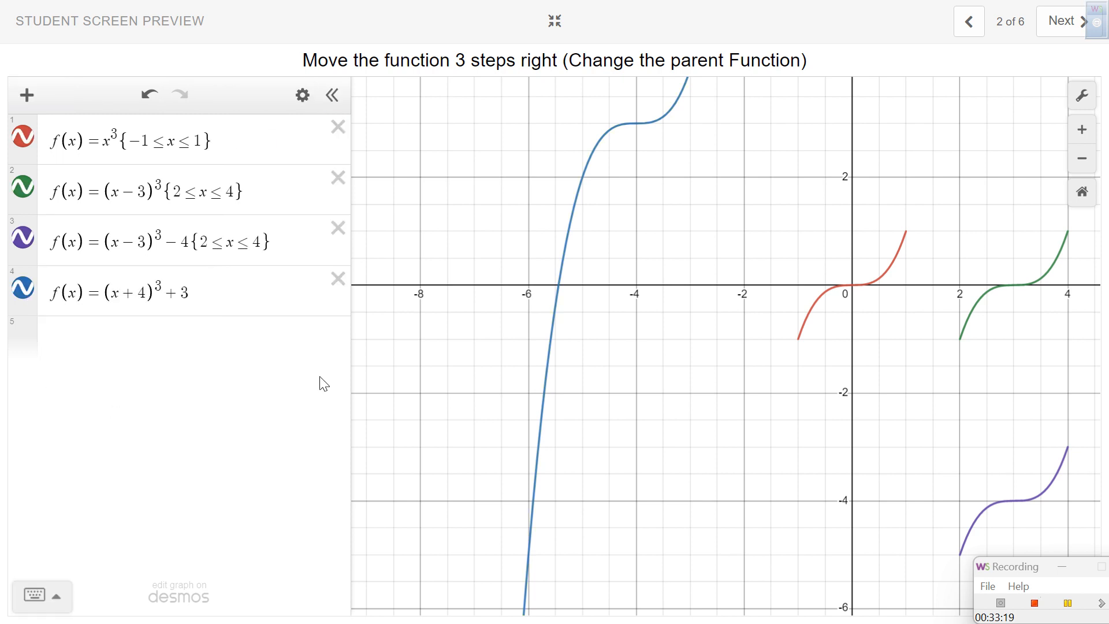
# Step: Add the domain restriction {−5 < x < −3} to f(x) = (x + 4)³ + 3
pyautogui.moveTo(669, 271); pyautogui.dragTo(651, 426)
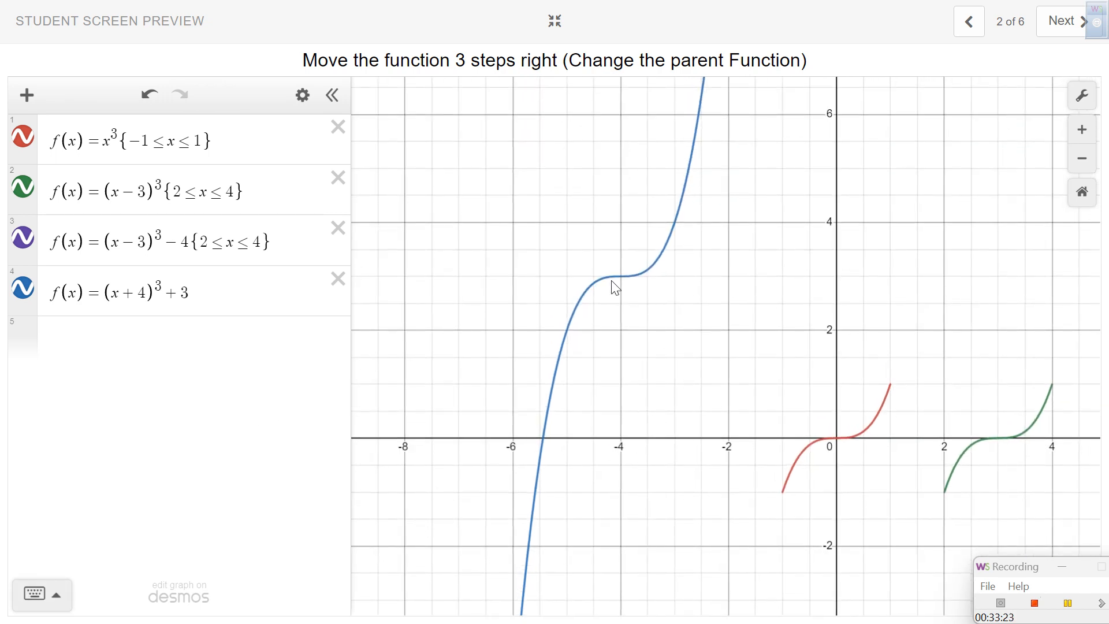
pyautogui.scroll(2, 619, 293)
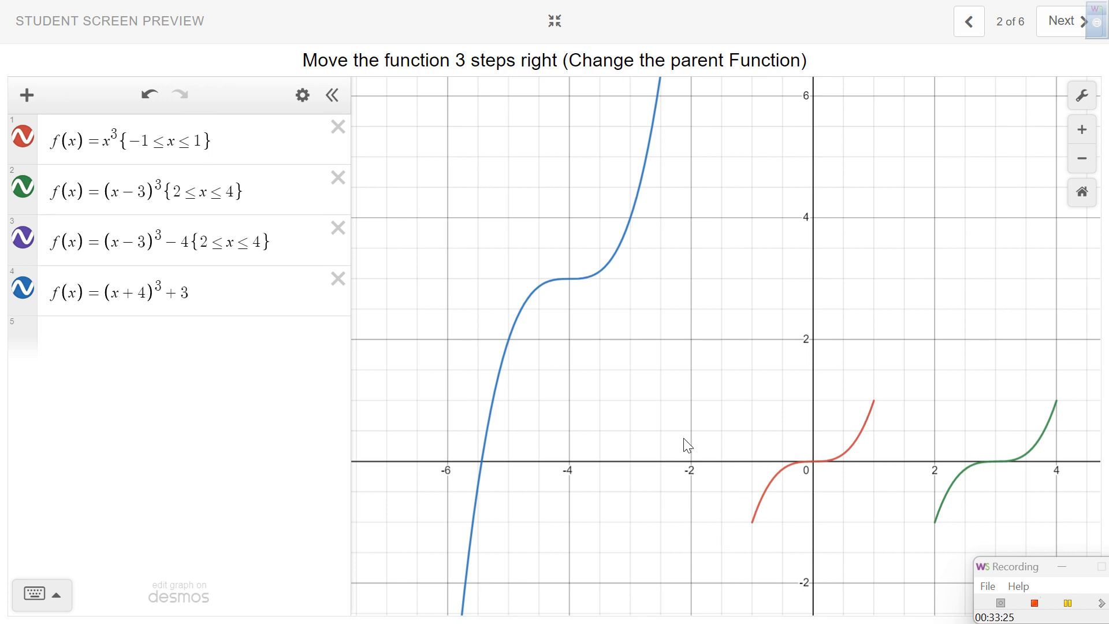
pyautogui.scroll(1, 655, 447)
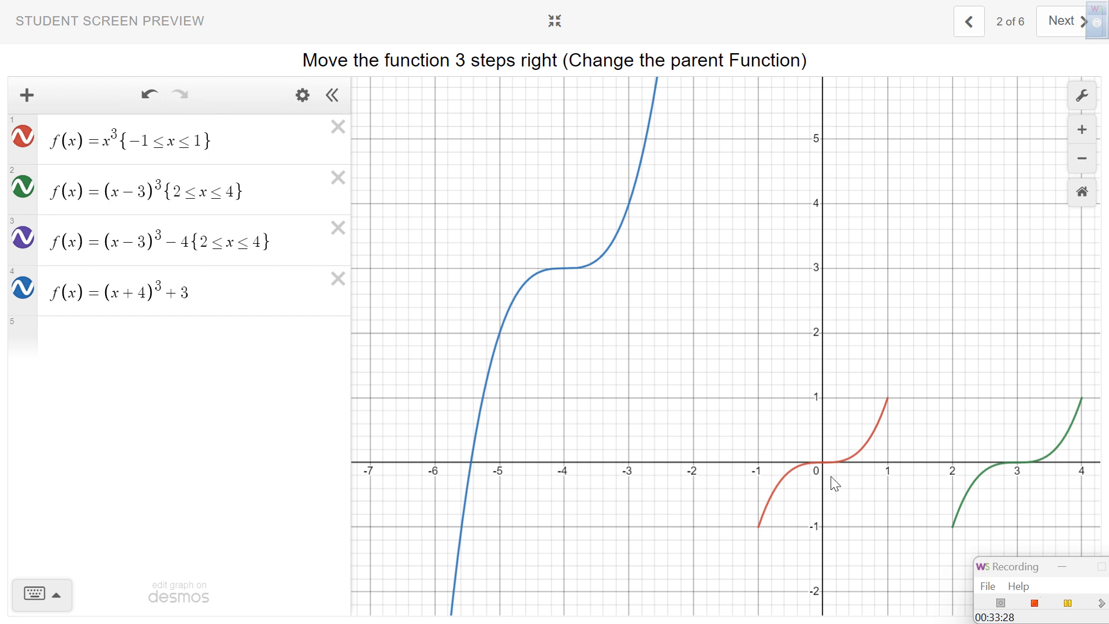
pyautogui.click(218, 285)
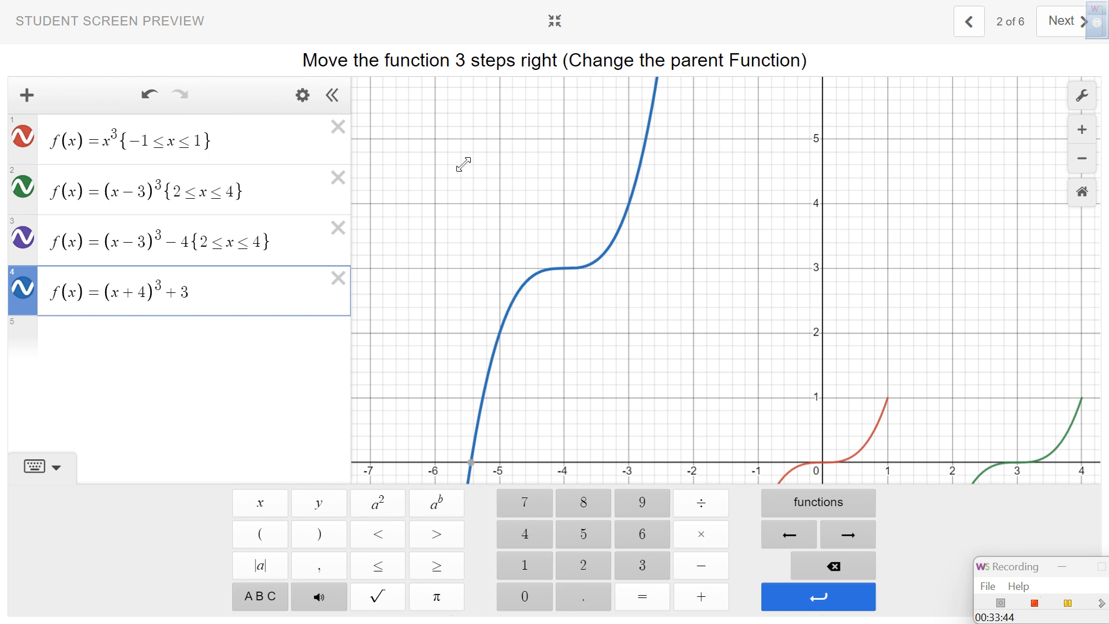
pyautogui.write('{-5')
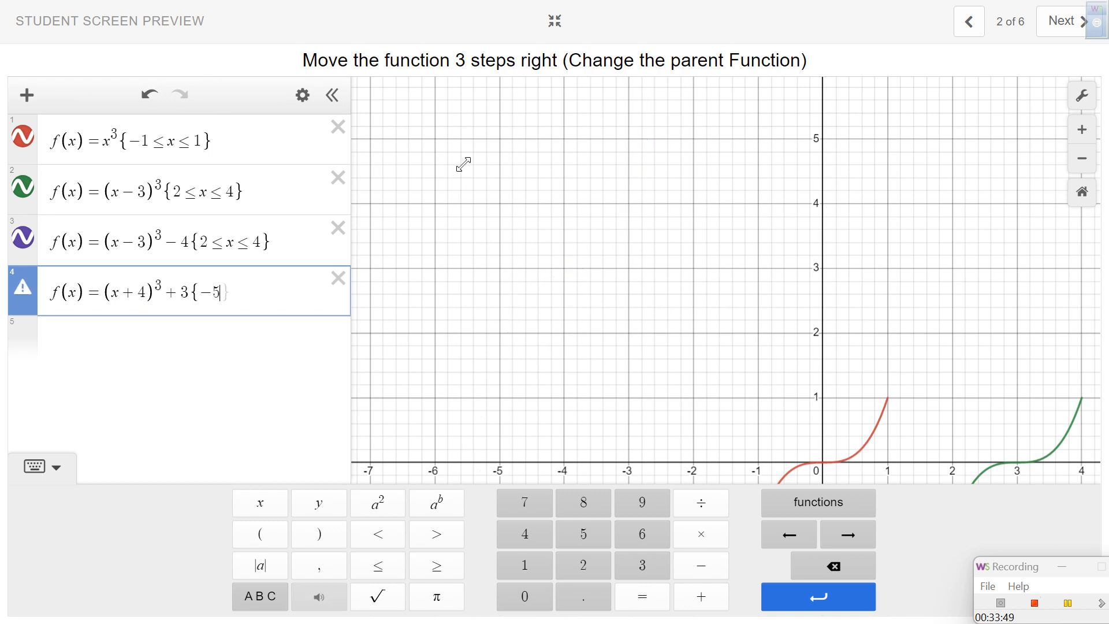
pyautogui.write('<x<')
pyautogui.write('-3')
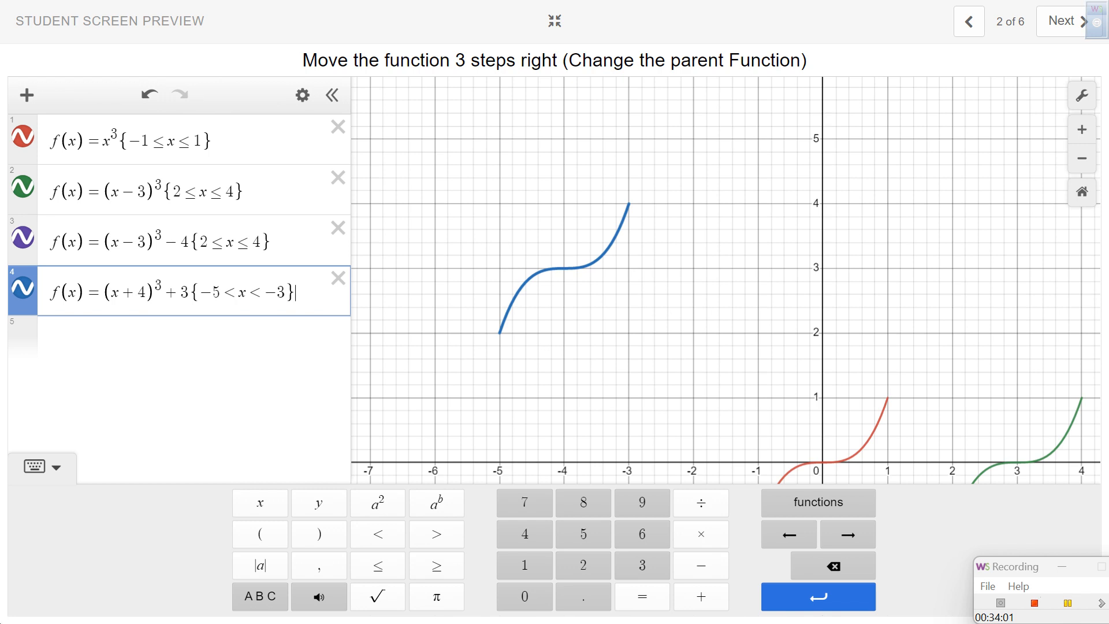
# Step: Replace both less-than signs in the restriction on f(x) = (x + 4)³ + 3 with ≤, giving {−5 ≤ x ≤ −3}
pyautogui.click(238, 293)
pyautogui.moveTo(237, 293)
pyautogui.mouseDown()
pyautogui.moveTo(225, 292)
pyautogui.moveTo(261, 293)
pyautogui.moveTo(249, 293)
pyautogui.mouseUp()
pyautogui.click(379, 565)
pyautogui.click(389, 570)
pyautogui.click(270, 379)
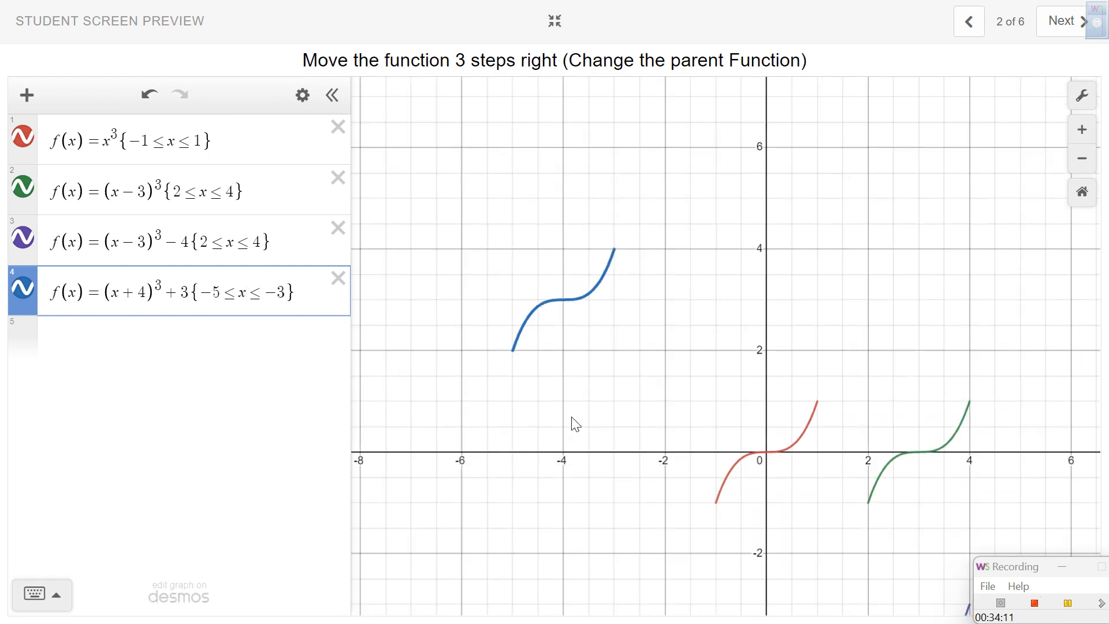
# Step: Leave the full-screen student preview and open activity screen 6 for sketching the art work with functions
pyautogui.moveTo(638, 454); pyautogui.dragTo(623, 368)
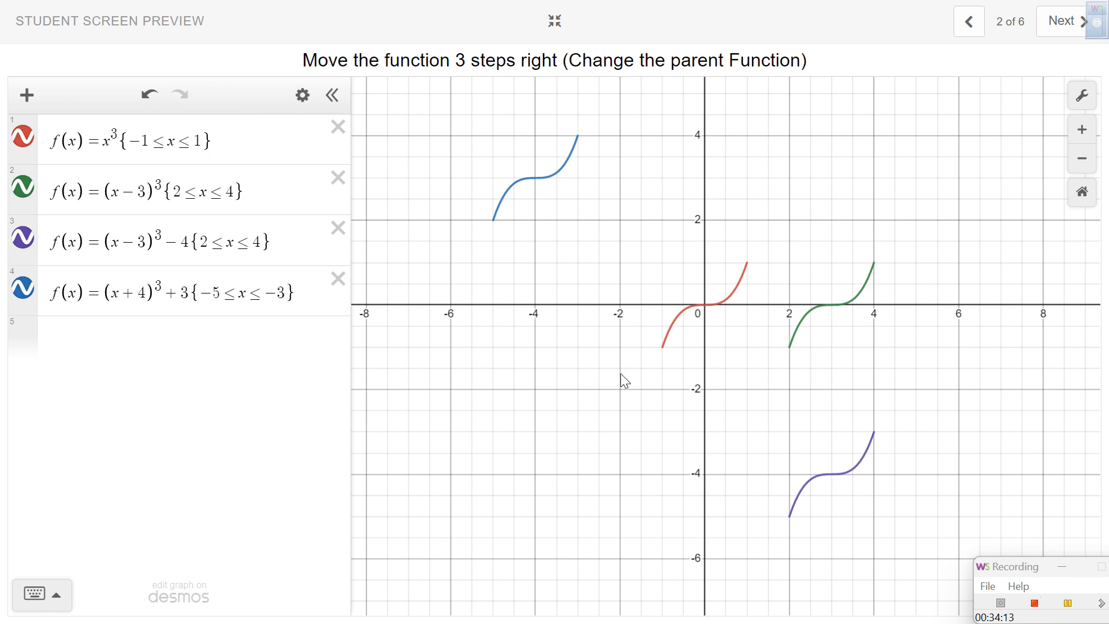
pyautogui.click(557, 23)
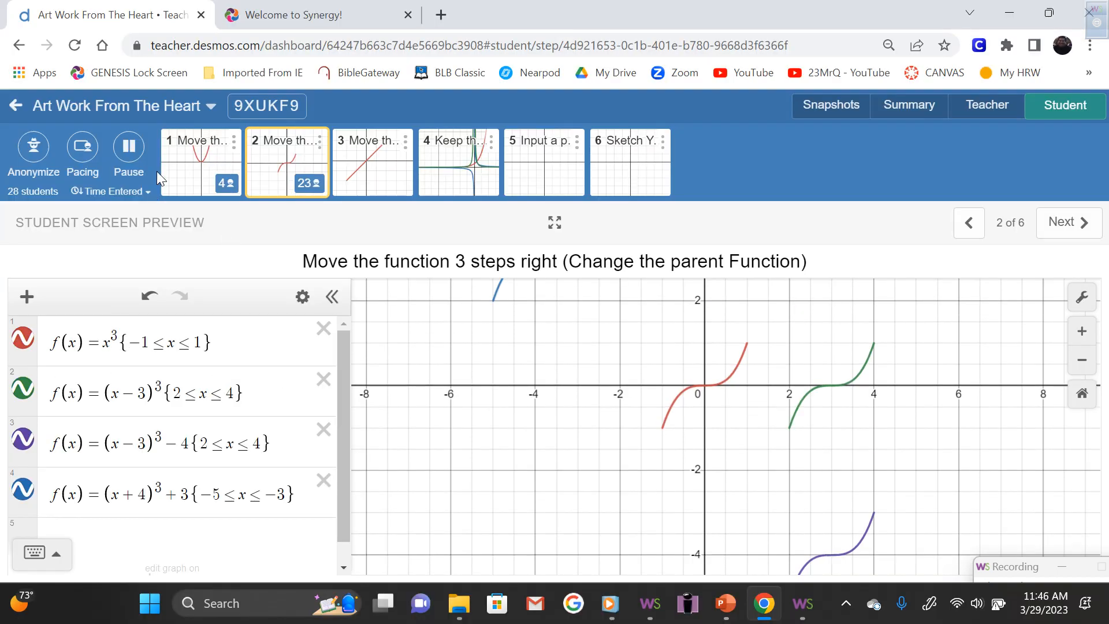
pyautogui.click(625, 182)
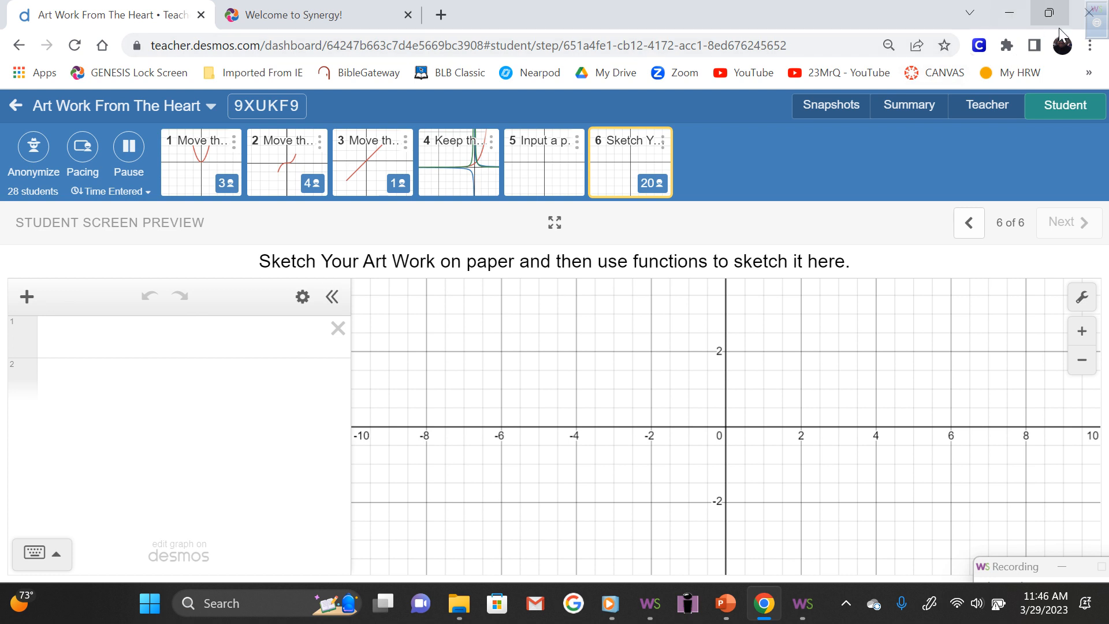
# Step: Switch to WorkSpace and show annotation page 12 with the hand-drawn parent functions and circle equation
pyautogui.click(1096, 23)
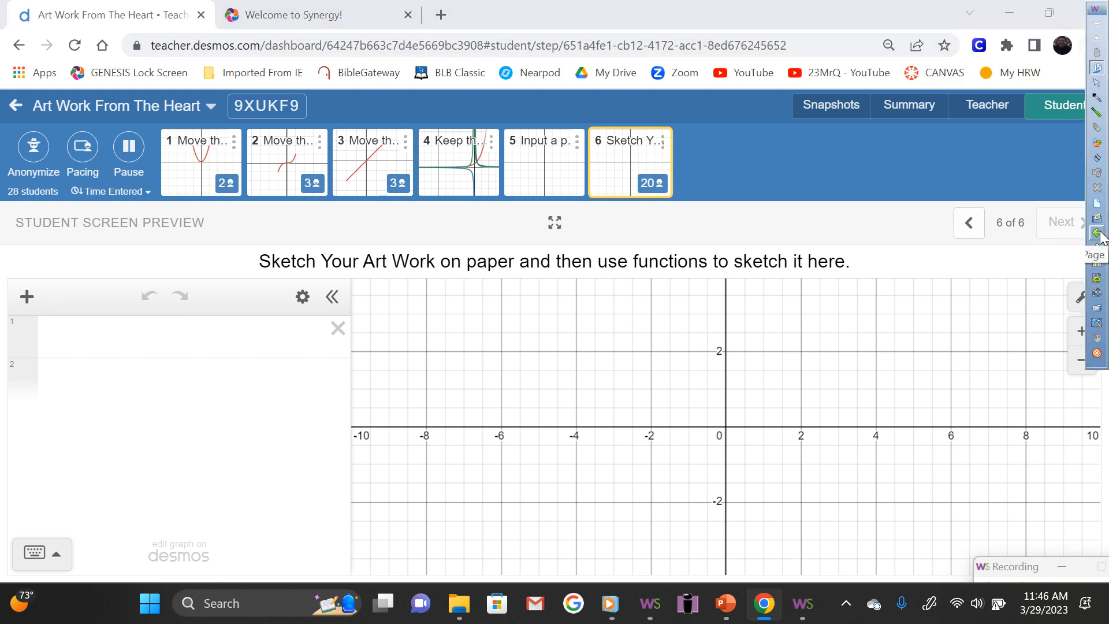
pyautogui.click(1098, 234)
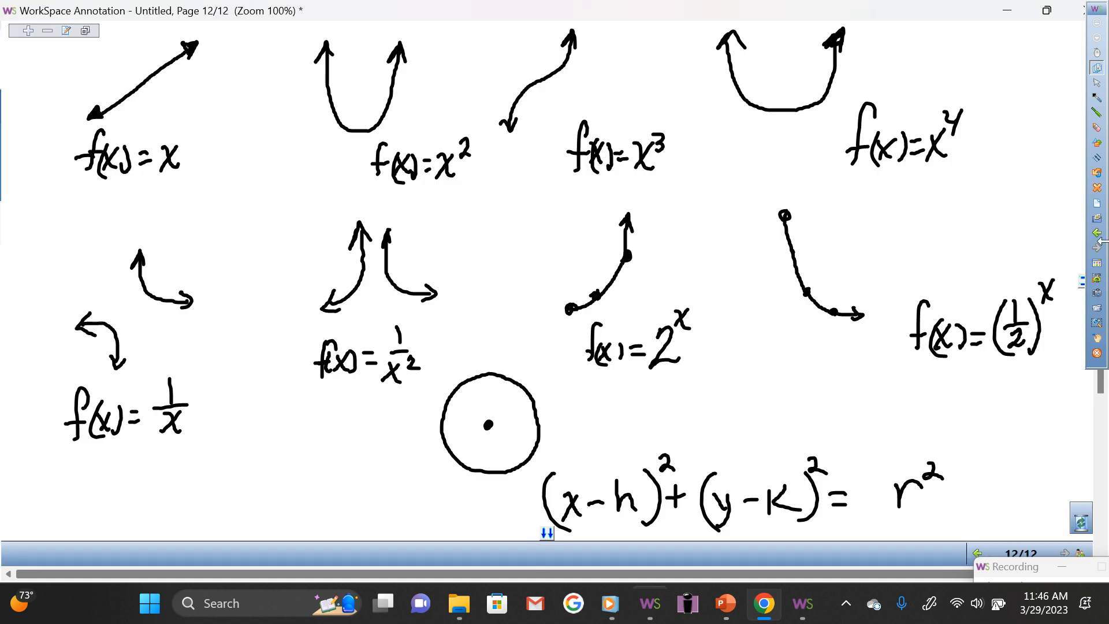
# Step: On annotation page 11, trace the stick figure's smile in blue and draw a blue arrow from it to the space beside the head
pyautogui.click(1098, 234)
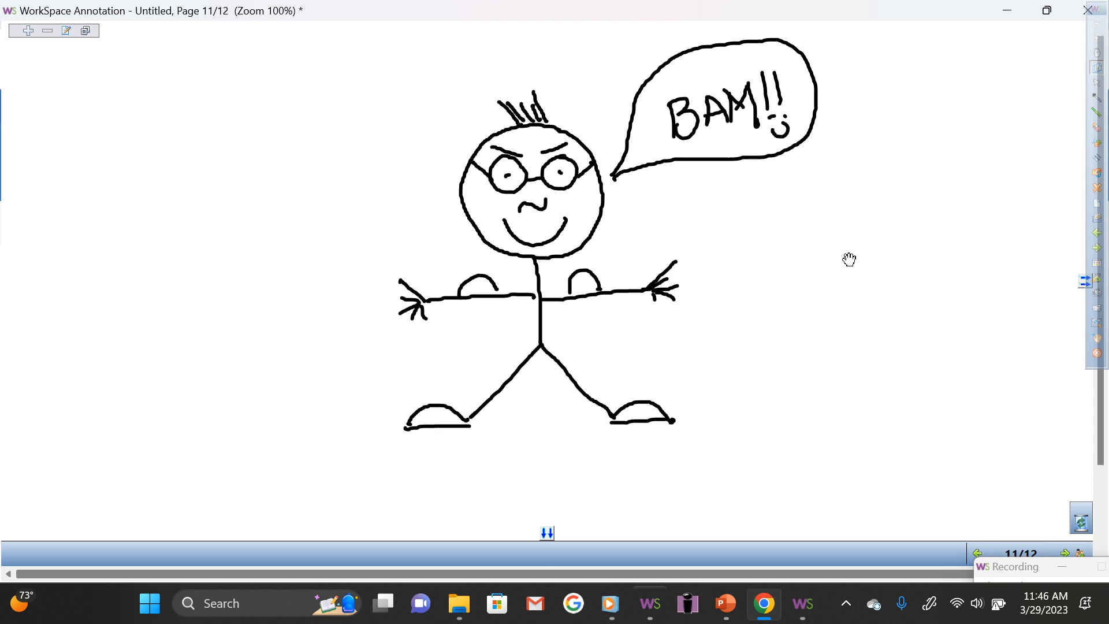
pyautogui.click(1097, 97)
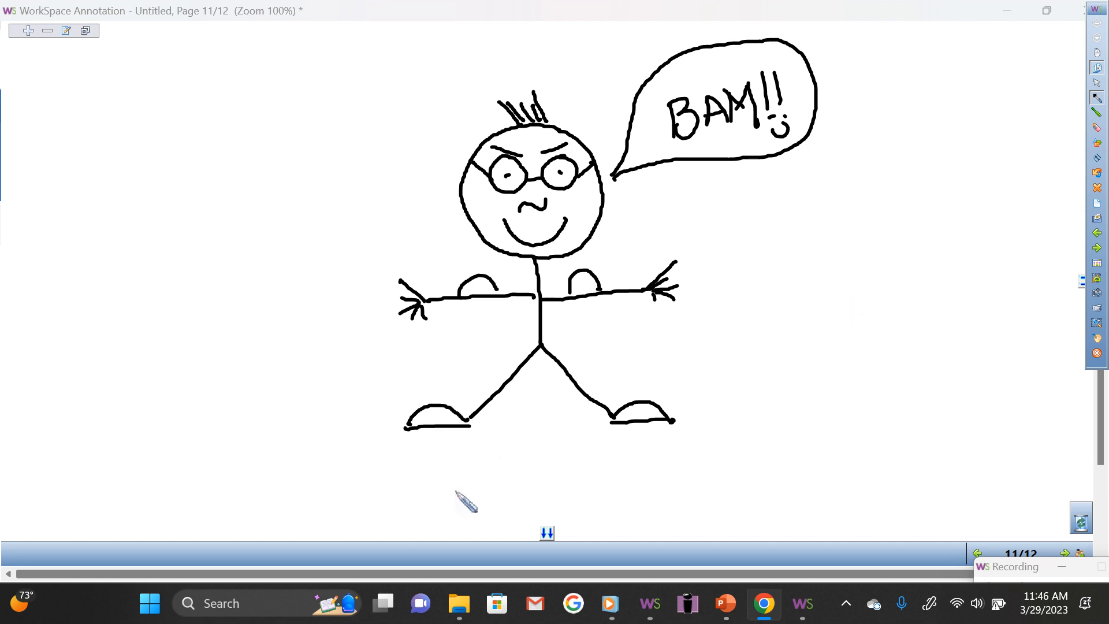
pyautogui.click(445, 552)
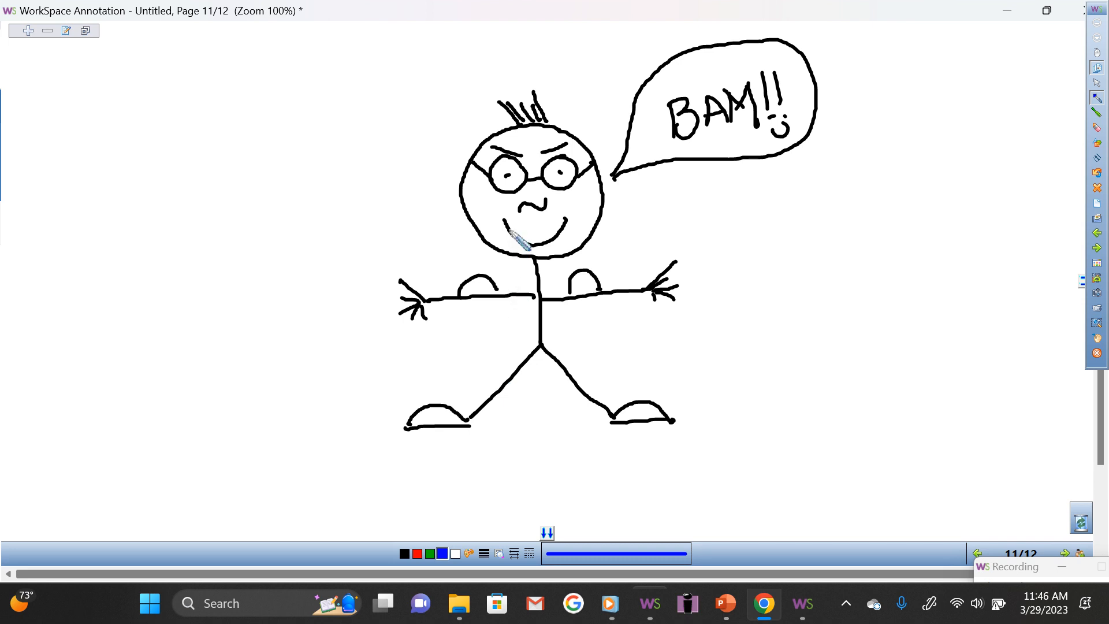
pyautogui.moveTo(504, 220)
pyautogui.mouseDown()
pyautogui.moveTo(523, 242)
pyautogui.moveTo(546, 239)
pyautogui.moveTo(566, 217)
pyautogui.mouseUp()
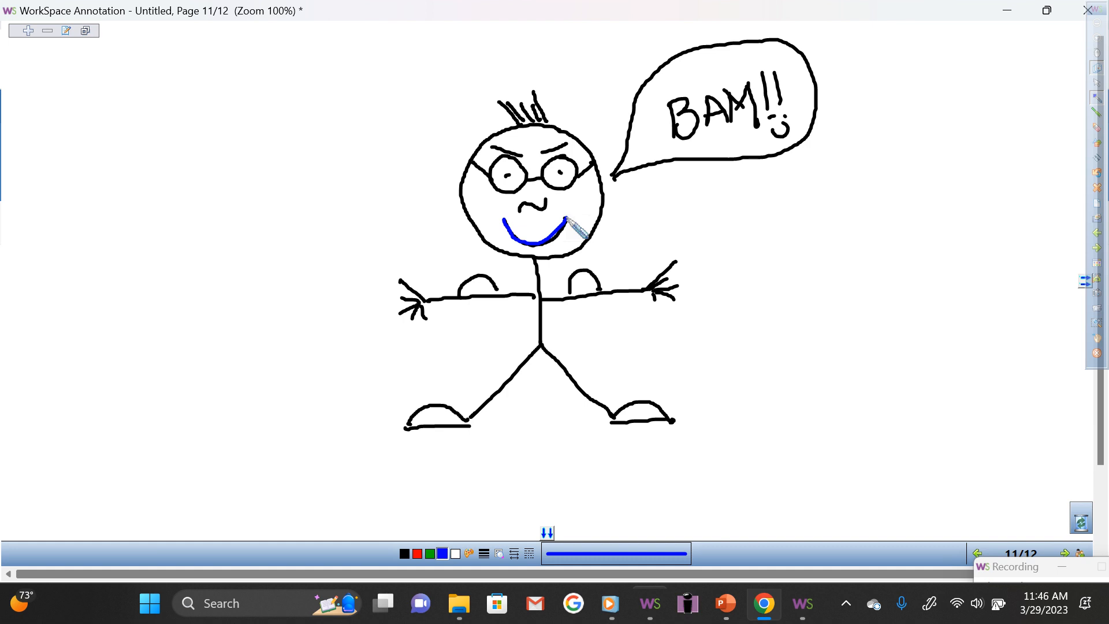
pyautogui.moveTo(571, 230); pyautogui.dragTo(829, 212)
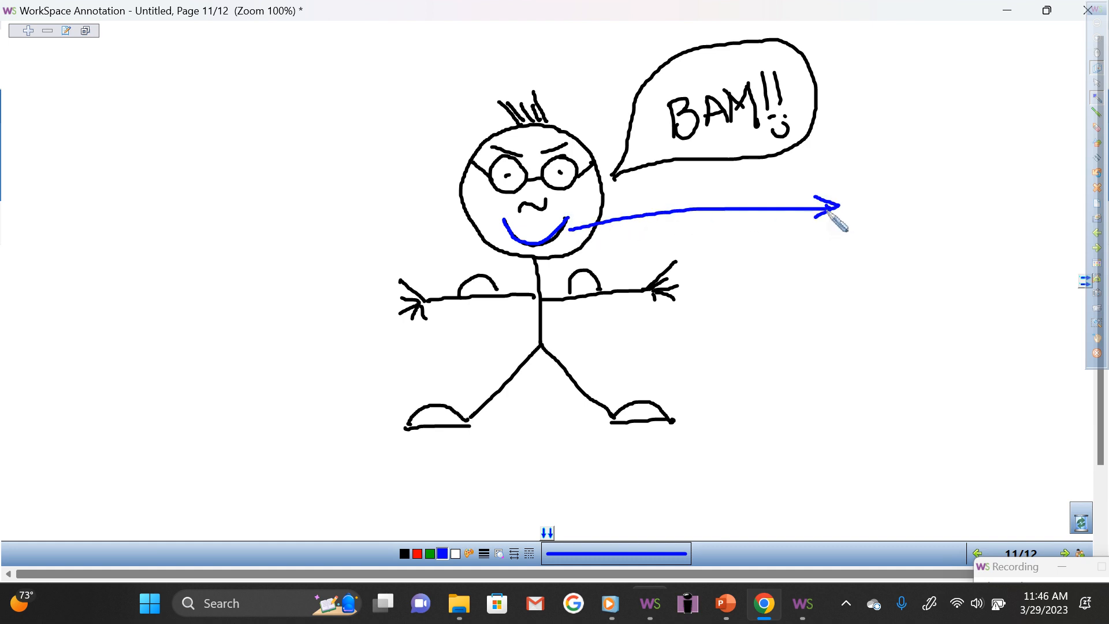
# Step: Write the parent function f(x) = x² in blue at the tip of the smile's arrow
pyautogui.moveTo(877, 163); pyautogui.dragTo(864, 214)
pyautogui.moveTo(856, 200); pyautogui.dragTo(898, 209)
pyautogui.moveTo(899, 188)
pyautogui.mouseDown()
pyautogui.moveTo(886, 220)
pyautogui.moveTo(904, 218)
pyautogui.mouseUp()
pyautogui.moveTo(919, 199); pyautogui.dragTo(934, 205)
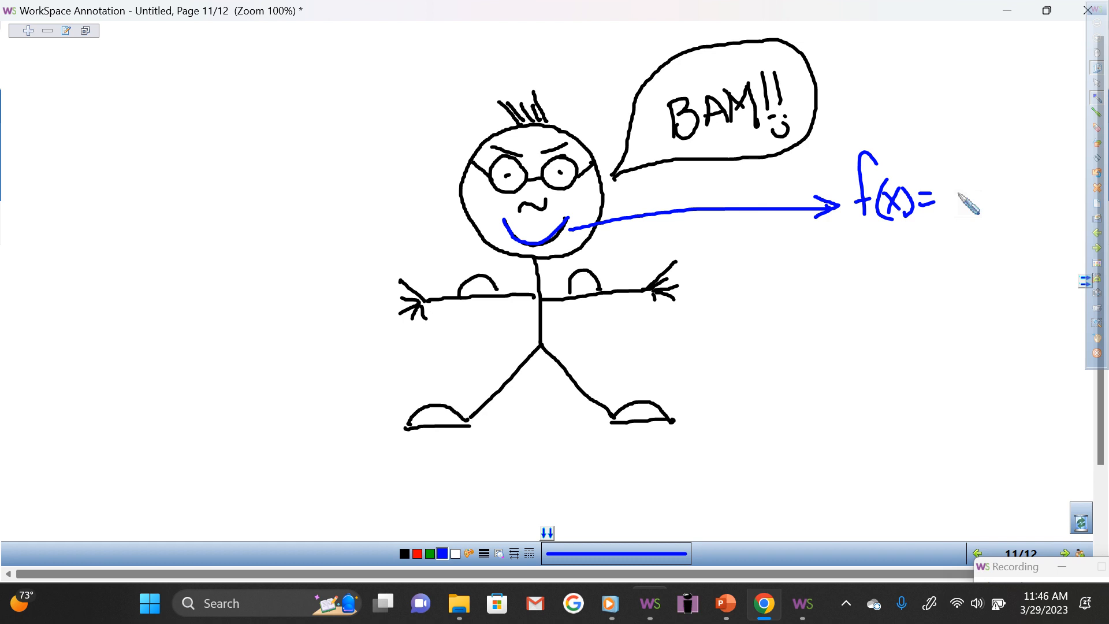
pyautogui.moveTo(948, 188)
pyautogui.mouseDown()
pyautogui.moveTo(964, 212)
pyautogui.moveTo(944, 216)
pyautogui.mouseUp()
pyautogui.moveTo(970, 173); pyautogui.dragTo(987, 181)
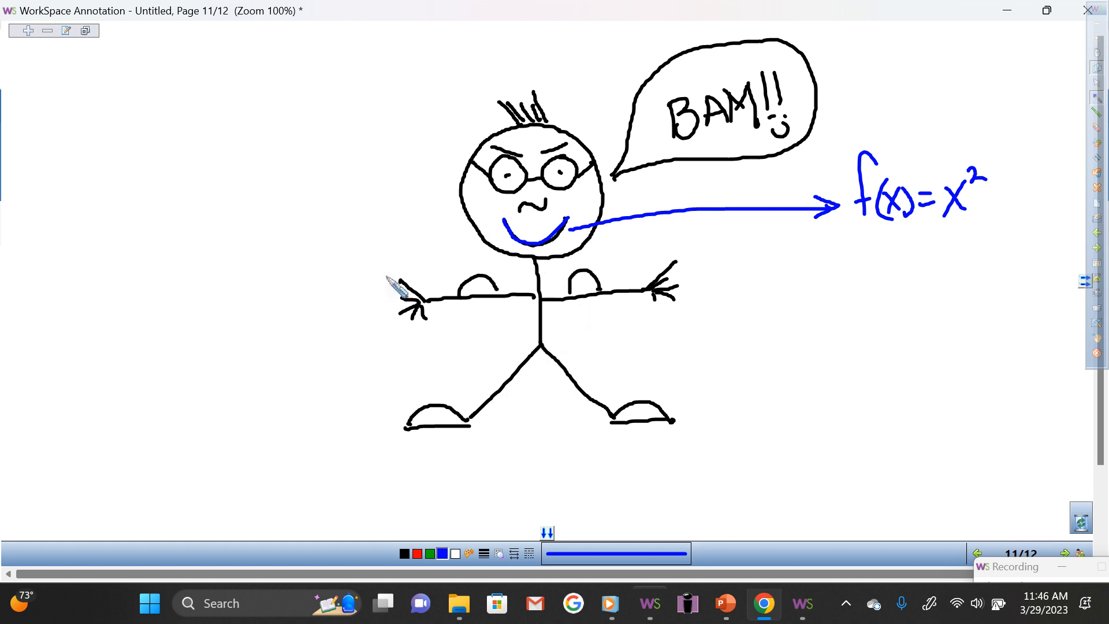
# Step: Trace the right arm of the figure's glasses in red and write f(x) = x in red above it
pyautogui.click(417, 554)
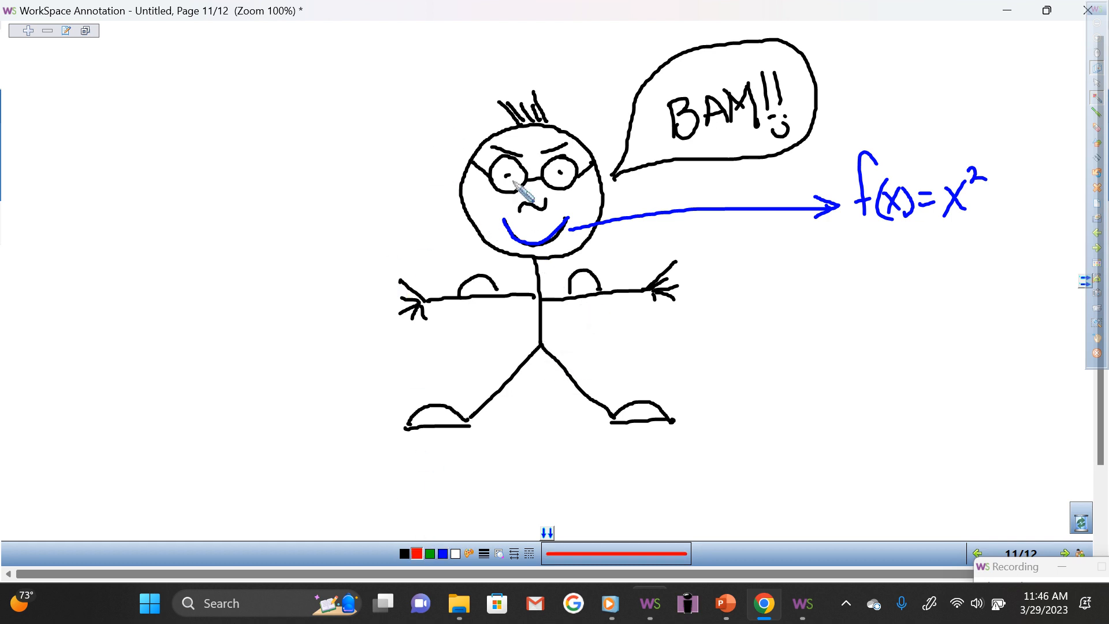
pyautogui.moveTo(577, 176); pyautogui.dragTo(602, 156)
pyautogui.moveTo(571, 60)
pyautogui.mouseDown()
pyautogui.moveTo(571, 87)
pyautogui.moveTo(579, 72)
pyautogui.moveTo(605, 68)
pyautogui.moveTo(586, 92)
pyautogui.moveTo(606, 63)
pyautogui.moveTo(634, 73)
pyautogui.moveTo(615, 72)
pyautogui.mouseUp()
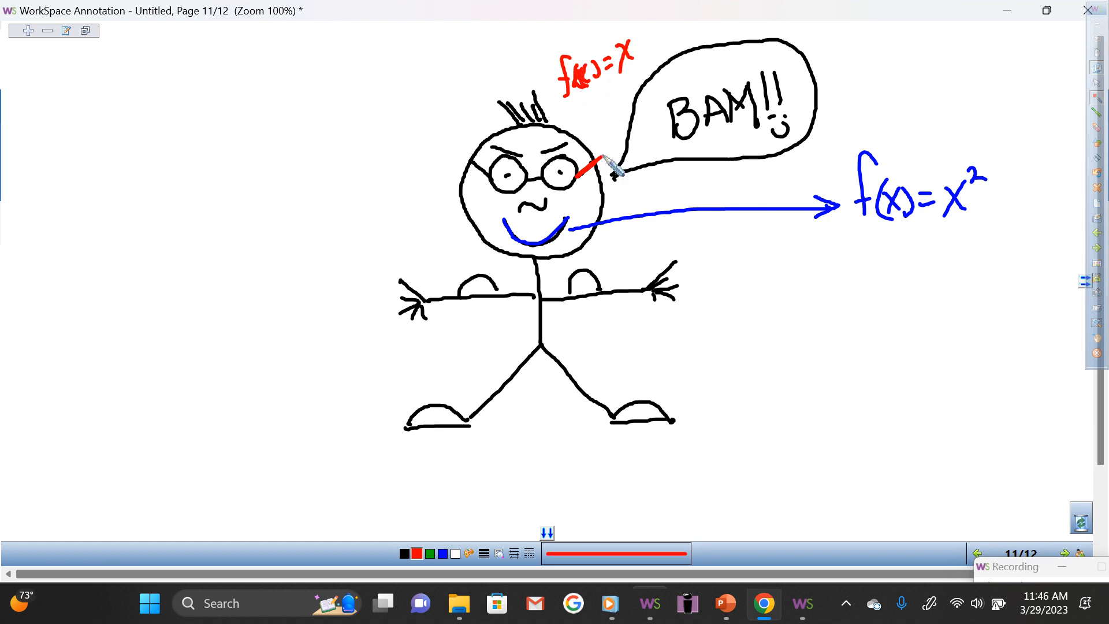
# Step: Trace the left arm of the figure's glasses in red and write f(x) = −x in red beside the head
pyautogui.moveTo(467, 165); pyautogui.dragTo(491, 180)
pyautogui.moveTo(342, 85); pyautogui.dragTo(332, 149)
pyautogui.moveTo(321, 131)
pyautogui.mouseDown()
pyautogui.moveTo(338, 129)
pyautogui.moveTo(348, 147)
pyautogui.mouseUp()
pyautogui.moveTo(353, 123); pyautogui.dragTo(365, 139)
pyautogui.moveTo(380, 119); pyautogui.dragTo(394, 135)
pyautogui.moveTo(404, 122)
pyautogui.mouseDown()
pyautogui.moveTo(430, 130)
pyautogui.moveTo(418, 135)
pyautogui.mouseUp()
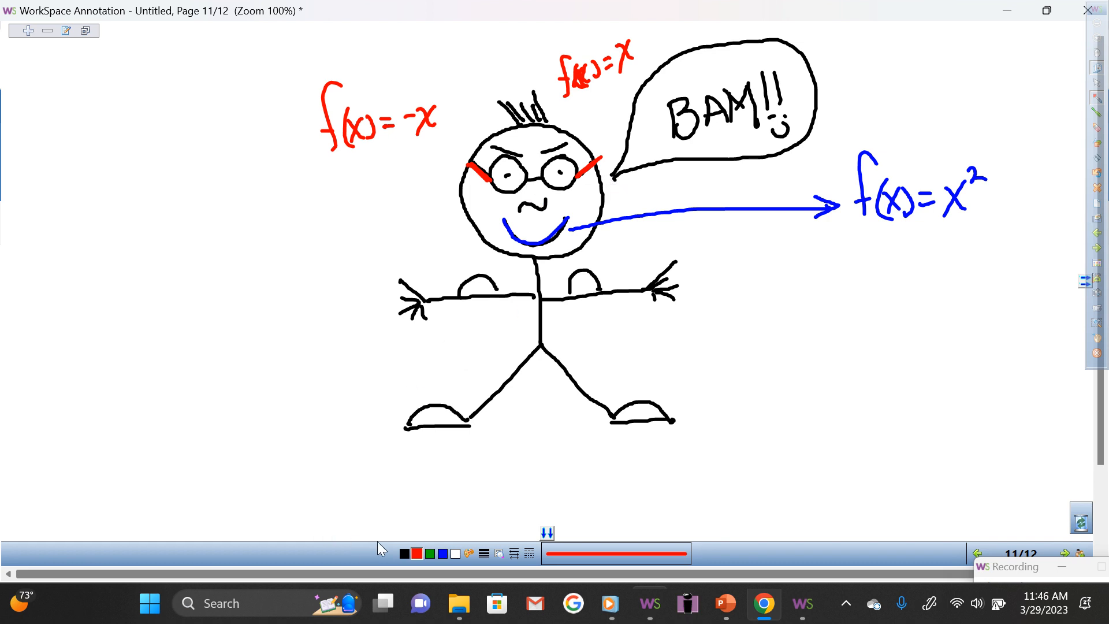
# Step: Draw a black arrow pointing to the head's circle and label it (x − h)² + (y − k)² = r²
pyautogui.click(442, 555)
pyautogui.click(404, 553)
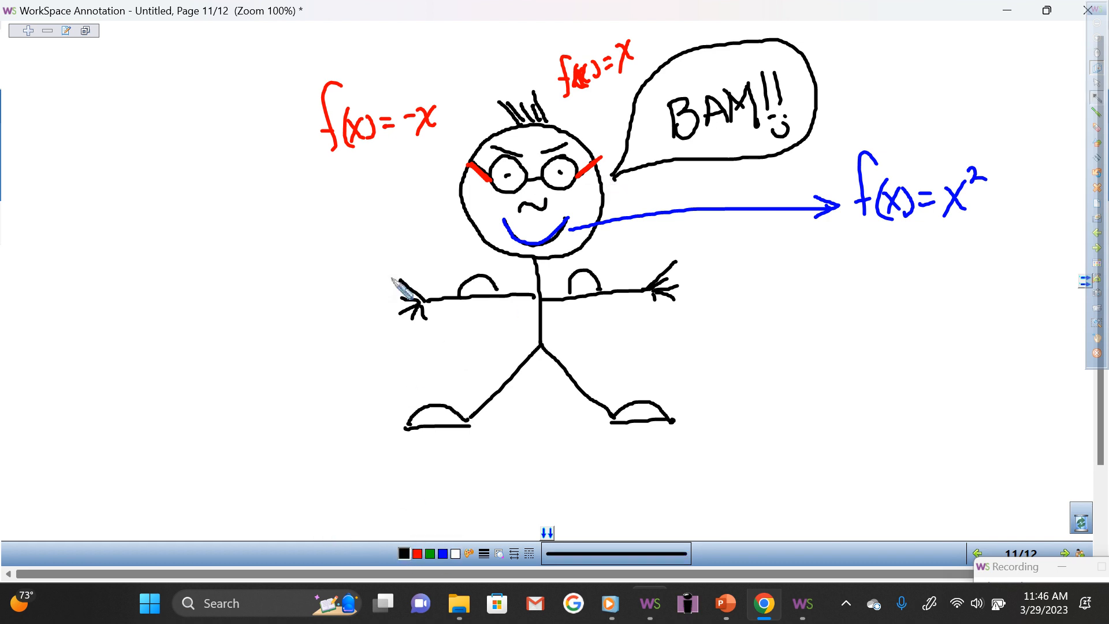
pyautogui.moveTo(289, 218); pyautogui.dragTo(460, 197)
pyautogui.click(441, 185)
pyautogui.moveTo(49, 181)
pyautogui.mouseDown()
pyautogui.moveTo(58, 230)
pyautogui.moveTo(82, 200)
pyautogui.moveTo(104, 206)
pyautogui.moveTo(121, 168)
pyautogui.moveTo(136, 215)
pyautogui.mouseUp()
pyautogui.moveTo(128, 204)
pyautogui.mouseDown()
pyautogui.moveTo(145, 202)
pyautogui.moveTo(150, 218)
pyautogui.mouseUp()
pyautogui.moveTo(160, 199)
pyautogui.mouseDown()
pyautogui.moveTo(166, 226)
pyautogui.moveTo(231, 169)
pyautogui.moveTo(250, 198)
pyautogui.moveTo(276, 181)
pyautogui.moveTo(302, 186)
pyautogui.mouseUp()
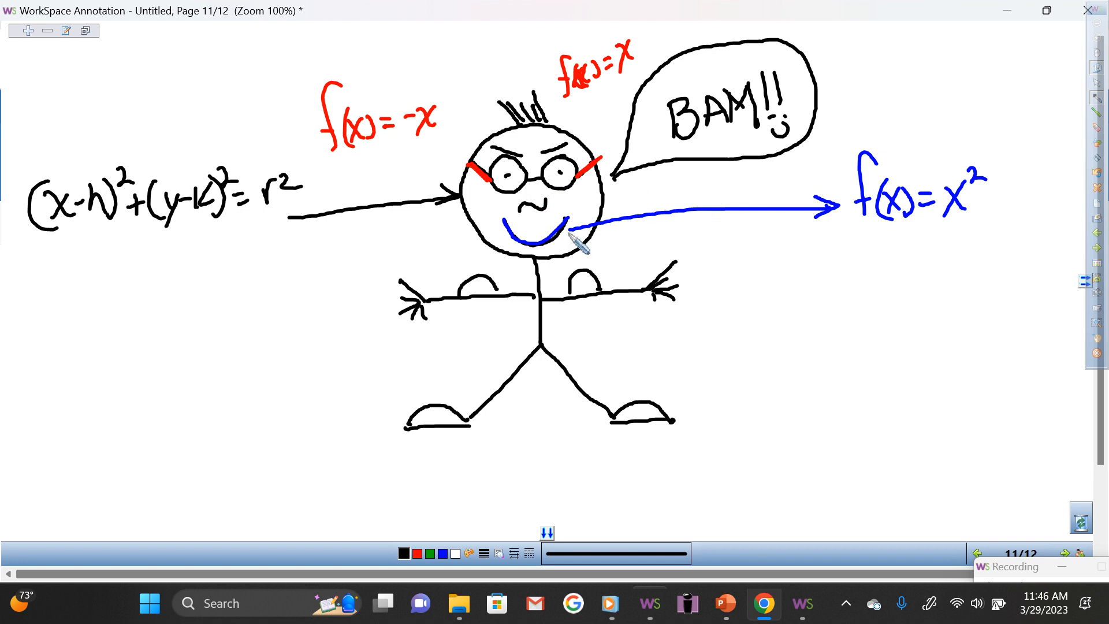
# Step: Trace the figure's nose in green as a cubic curve and write f(x) = x³ in green beside the figure
pyautogui.click(430, 553)
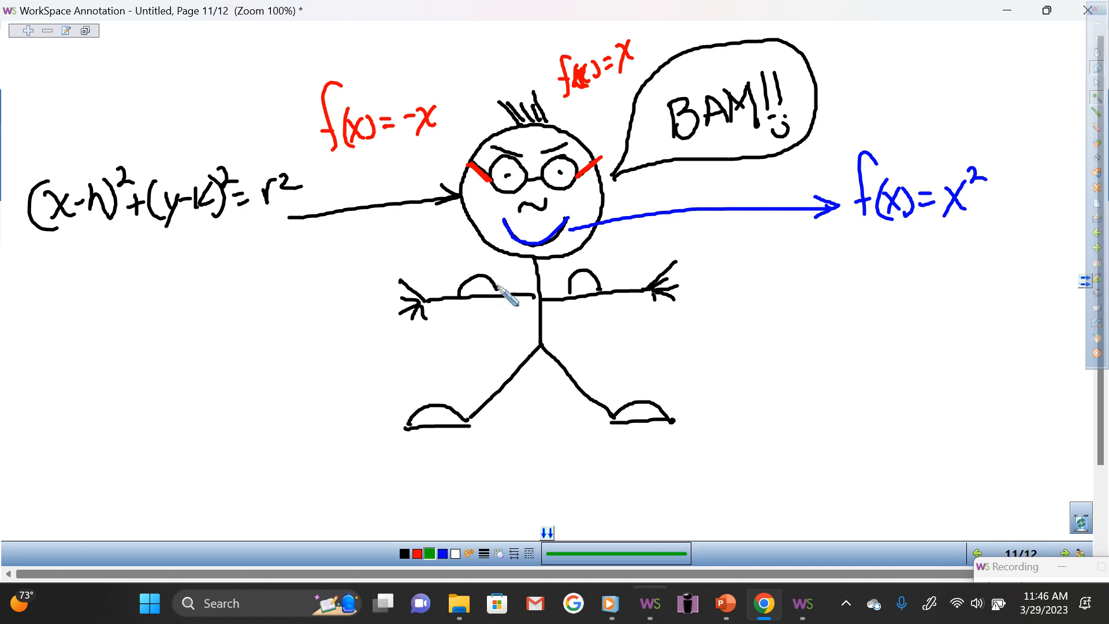
pyautogui.moveTo(523, 220); pyautogui.dragTo(541, 187)
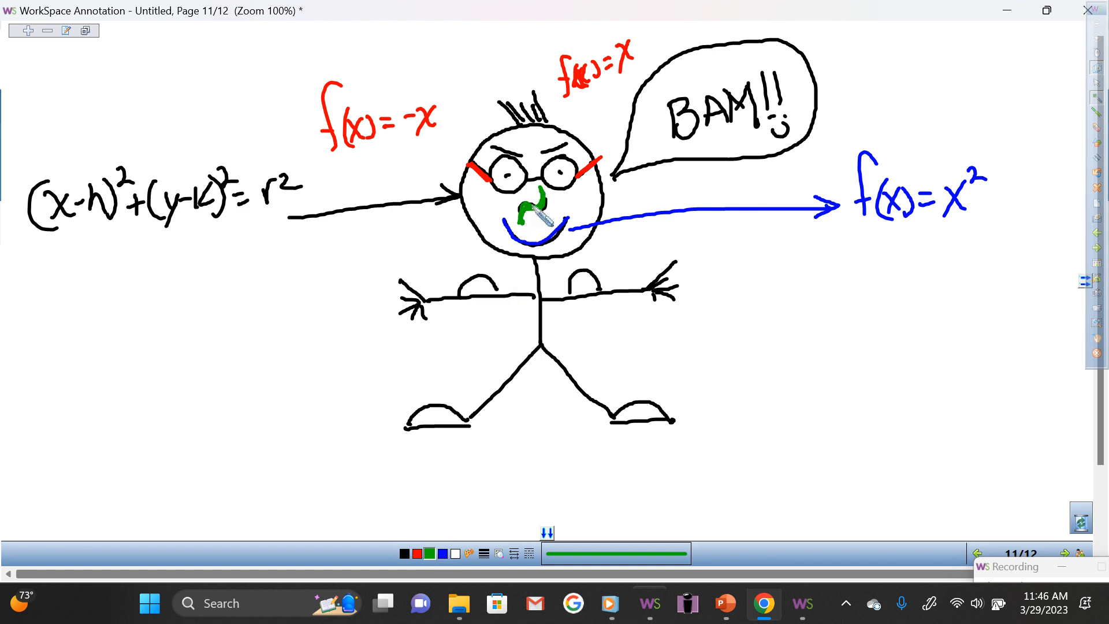
pyautogui.moveTo(208, 289)
pyautogui.mouseDown()
pyautogui.moveTo(188, 354)
pyautogui.moveTo(241, 314)
pyautogui.moveTo(278, 335)
pyautogui.moveTo(302, 302)
pyautogui.mouseUp()
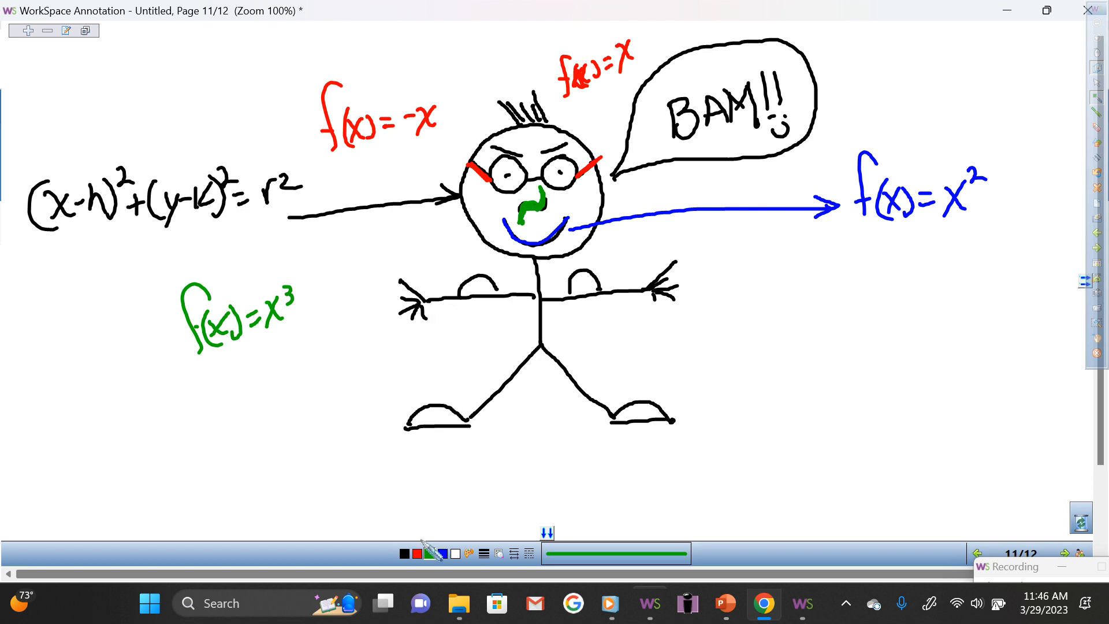
# Step: Write f(x) = −x in blue above the figure's hair
pyautogui.click(443, 553)
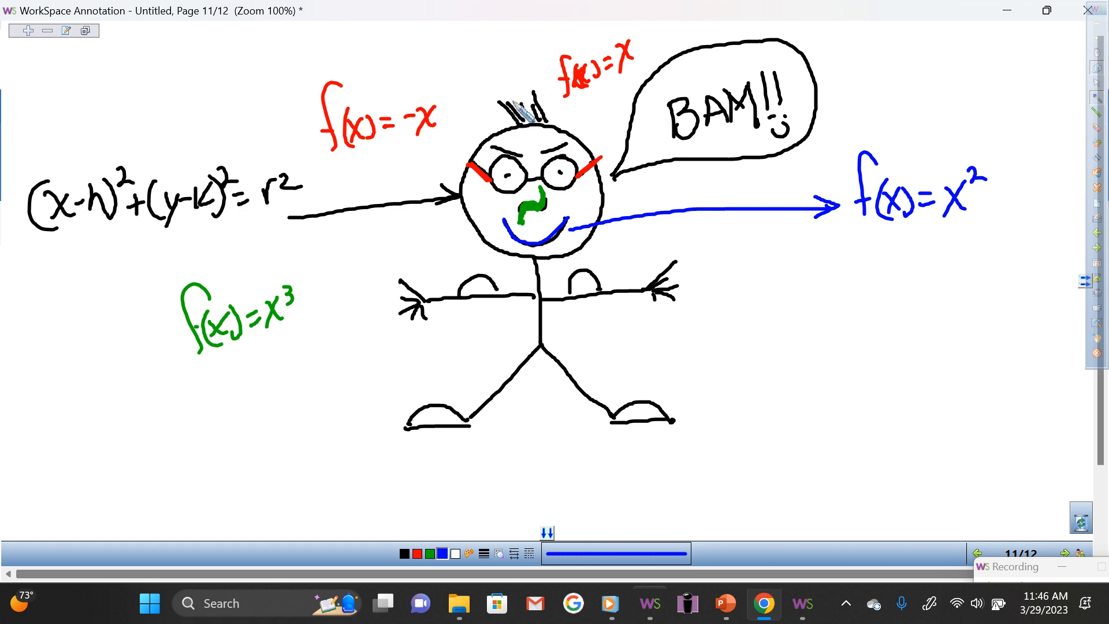
pyautogui.moveTo(434, 42)
pyautogui.mouseDown()
pyautogui.moveTo(424, 80)
pyautogui.moveTo(449, 74)
pyautogui.mouseUp()
pyautogui.moveTo(446, 57); pyautogui.dragTo(429, 76)
pyautogui.moveTo(452, 49)
pyautogui.mouseDown()
pyautogui.moveTo(455, 73)
pyautogui.moveTo(469, 52)
pyautogui.mouseUp()
pyautogui.moveTo(460, 60); pyautogui.dragTo(481, 53)
# Step: Write the shifted function f(x) = −(x − 1) in blue under f(x) = −x and trace hair strands in blue
pyautogui.moveTo(484, 44)
pyautogui.mouseDown()
pyautogui.moveTo(494, 60)
pyautogui.moveTo(434, 102)
pyautogui.mouseUp()
pyautogui.moveTo(431, 90); pyautogui.dragTo(445, 87)
pyautogui.moveTo(451, 83)
pyautogui.mouseDown()
pyautogui.moveTo(448, 97)
pyautogui.moveTo(462, 97)
pyautogui.mouseUp()
pyautogui.moveTo(463, 83)
pyautogui.mouseDown()
pyautogui.moveTo(454, 98)
pyautogui.moveTo(478, 82)
pyautogui.mouseUp()
pyautogui.moveTo(472, 89); pyautogui.dragTo(489, 80)
pyautogui.moveTo(497, 68)
pyautogui.mouseDown()
pyautogui.moveTo(492, 93)
pyautogui.moveTo(532, 79)
pyautogui.moveTo(523, 120)
pyautogui.moveTo(511, 93)
pyautogui.mouseUp()
pyautogui.moveTo(521, 89); pyautogui.dragTo(527, 88)
pyautogui.moveTo(529, 85); pyautogui.dragTo(526, 119)
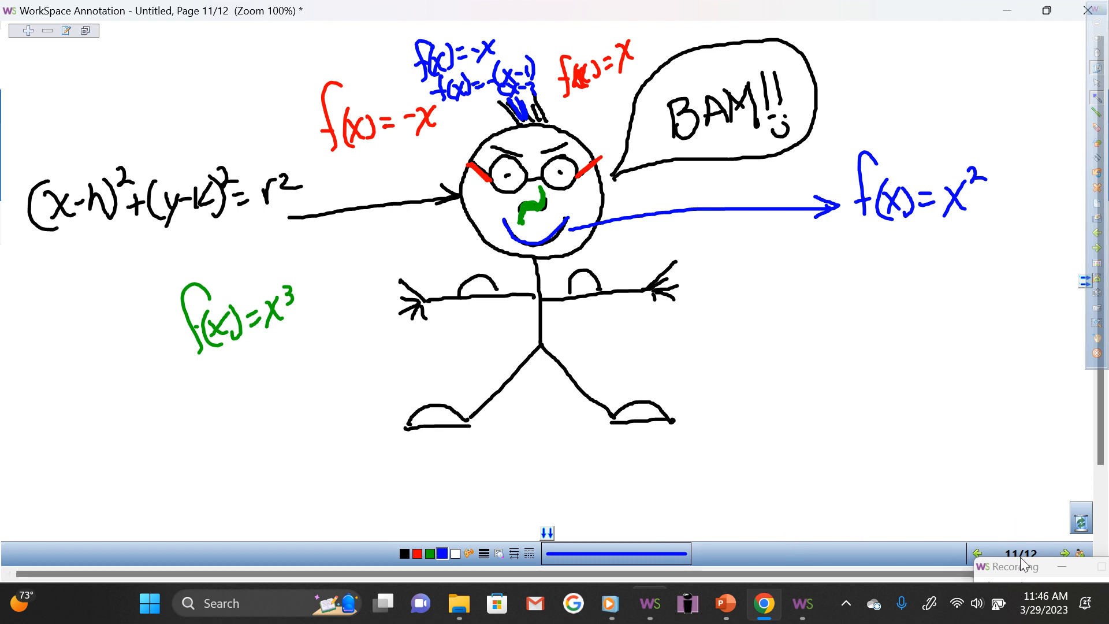
pyautogui.click(1018, 565)
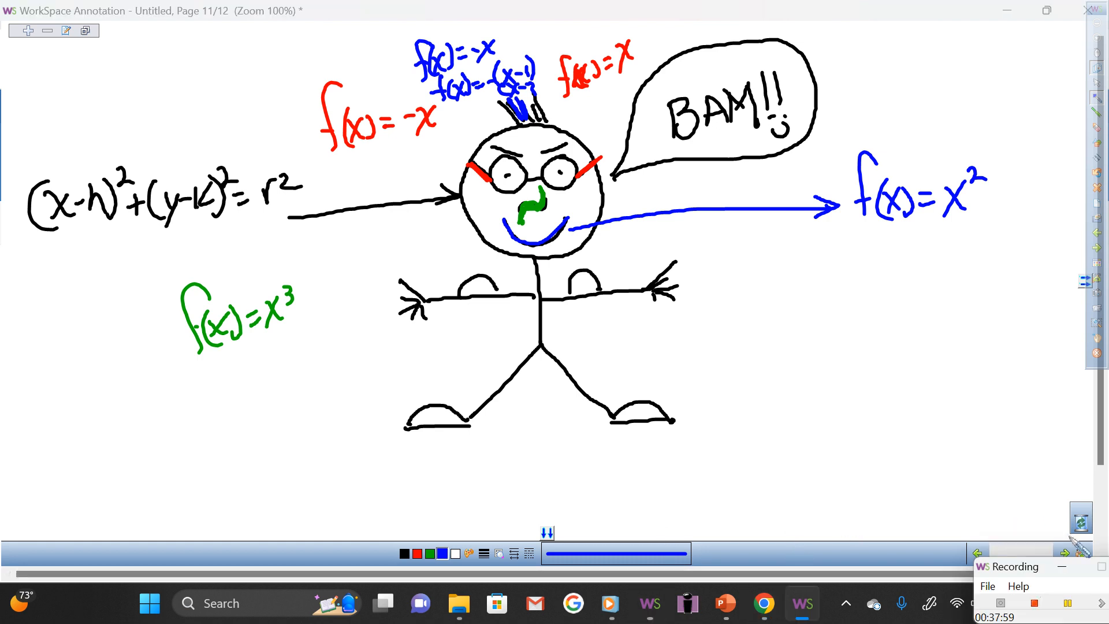